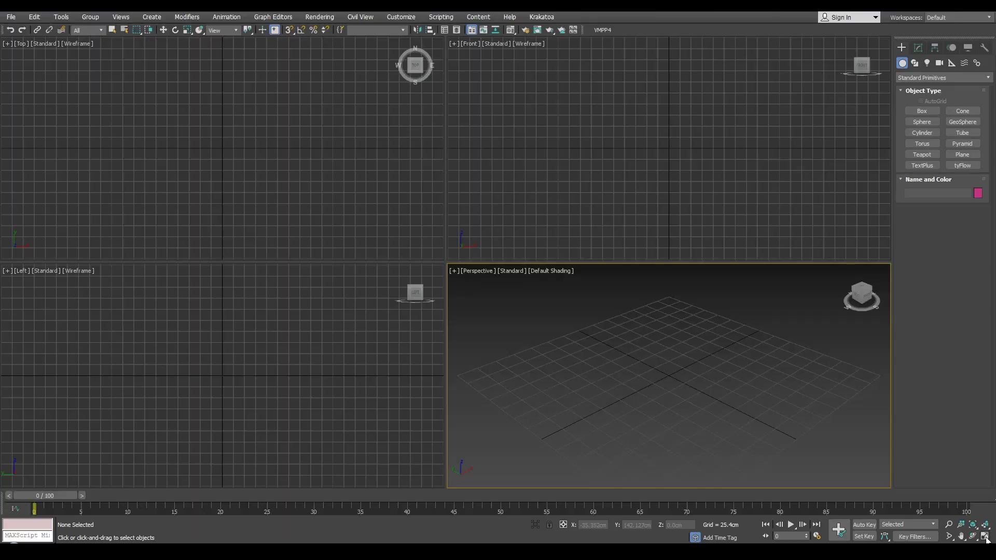
Create a thin box about 355 cm long, 359 cm wide and 2.8 cm high in the Perspective view and show edged faces.
{"action": "key", "text": "alt+w"}
{"action": "left_click", "coordinate": [919, 111]}
{"action": "mouse_move", "coordinate": [871, 257]}
{"action": "left_mouse_down"}
{"action": "mouse_move", "coordinate": [429, 304]}
{"action": "mouse_move", "coordinate": [40, 283]}
{"action": "mouse_move", "coordinate": [17, 262]}
{"action": "left_mouse_up"}
{"action": "left_click", "coordinate": [21, 256]}
{"action": "right_click", "coordinate": [136, 264]}
{"action": "left_click", "coordinate": [935, 48]}
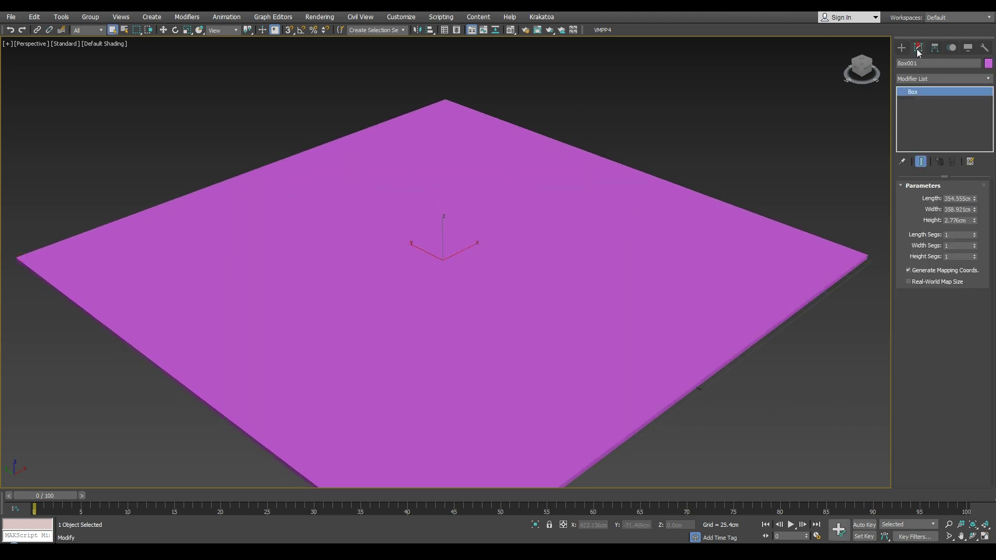
{"action": "key", "text": "F4"}
{"action": "right_click", "coordinate": [550, 281]}
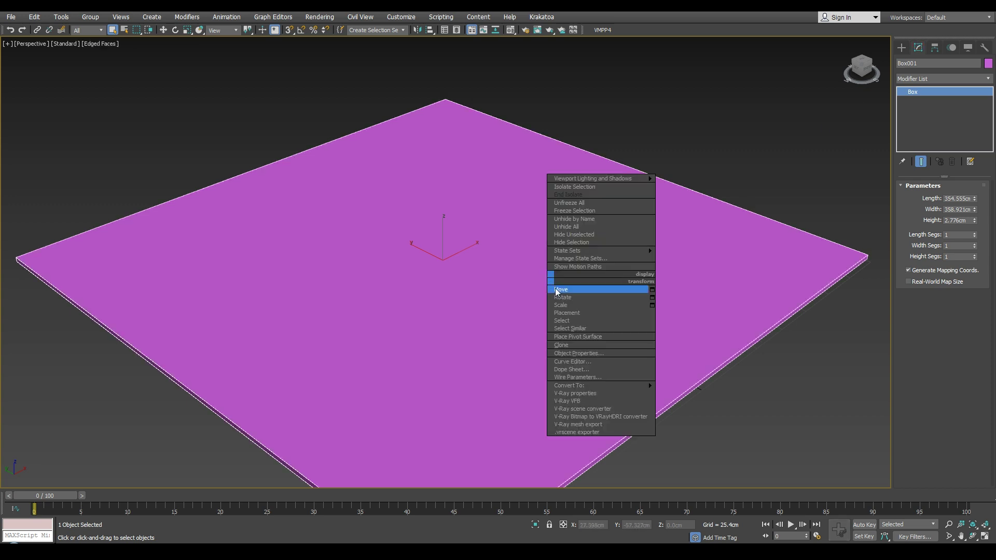
{"action": "left_click", "coordinate": [458, 311]}
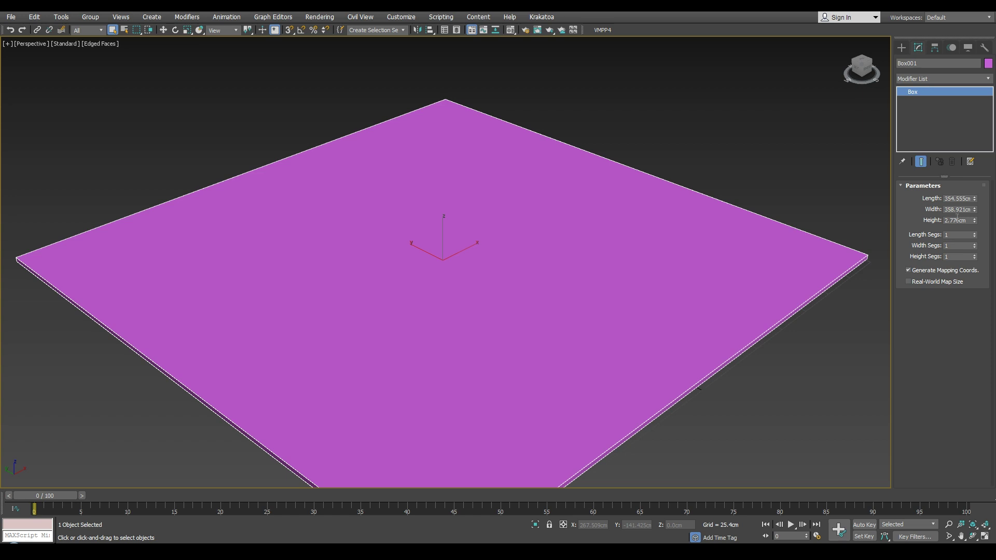
Set the box's length and width segments to 100 each.
{"action": "type", "text": "100"}
{"action": "key", "text": "Return"}
{"action": "key", "text": "Tab"}
{"action": "type", "text": "100"}
{"action": "key", "text": "Return"}
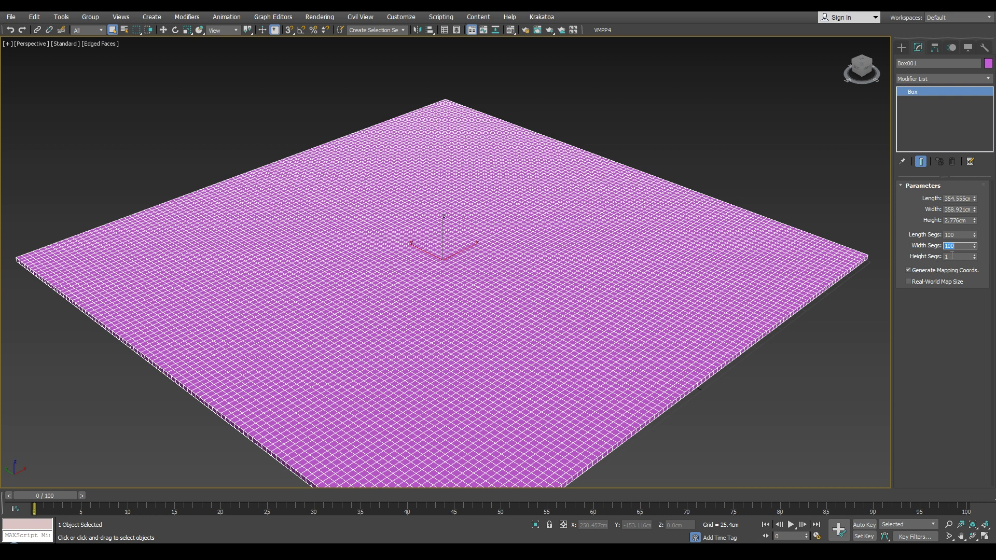
Set the box's width and length segments to 200 each.
{"action": "type", "text": "200"}
{"action": "key", "text": "Return"}
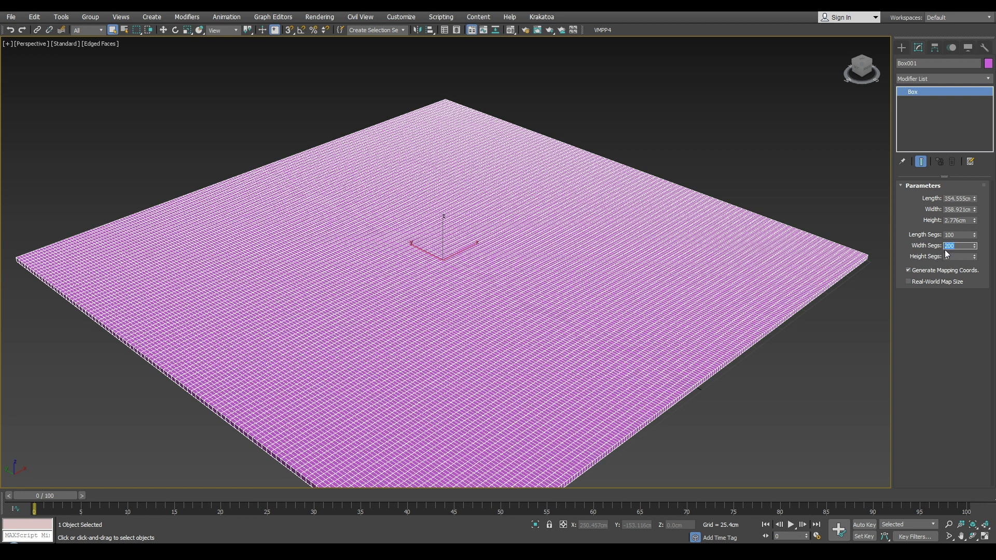
{"action": "double_click", "coordinate": [954, 235]}
{"action": "type", "text": "200"}
{"action": "key", "text": "Return"}
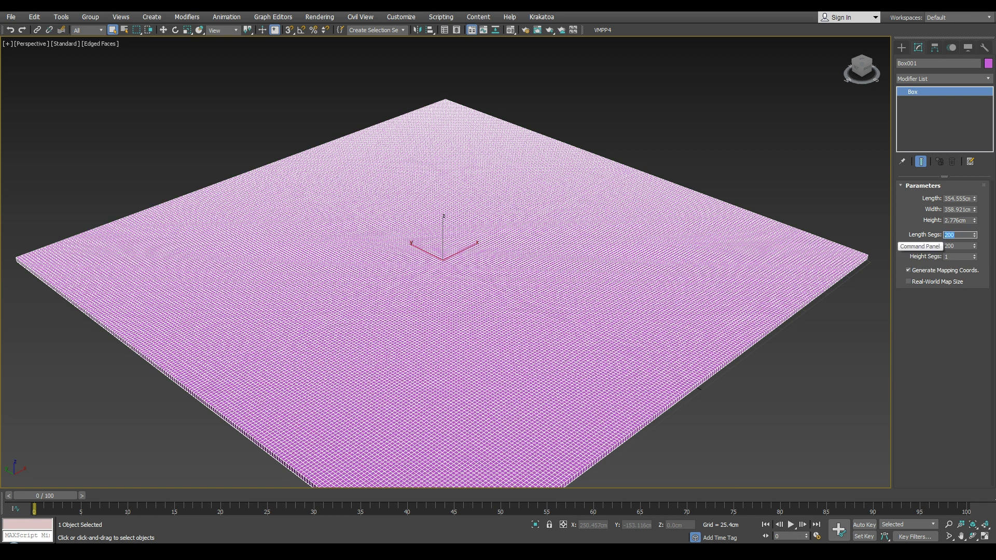
Add an Edit Poly modifier to the box and select all of its polygons.
{"action": "middle_click_drag", "start_coordinate": [678, 291], "coordinate": [653, 293], "text": "alt"}
{"action": "right_click", "coordinate": [452, 242]}
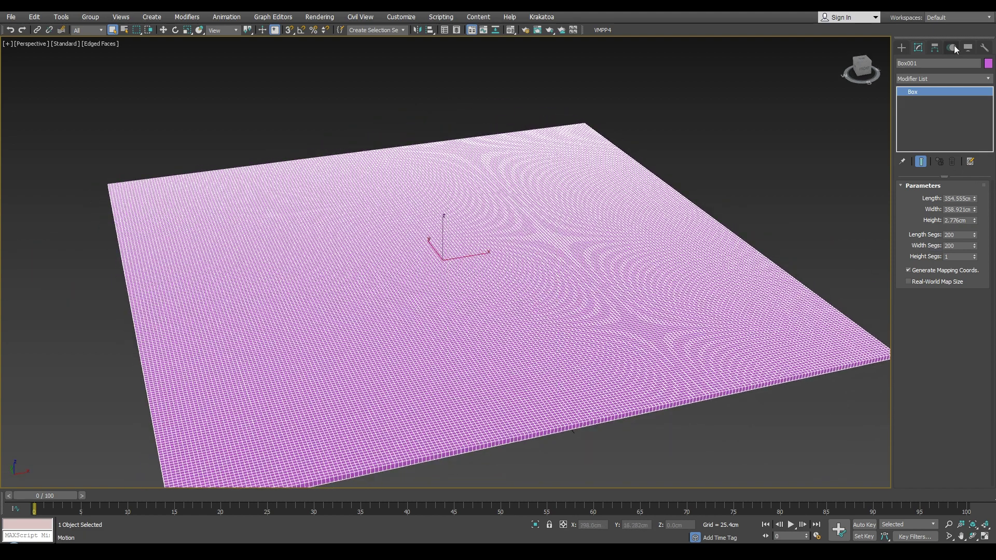
{"action": "left_click", "coordinate": [940, 78]}
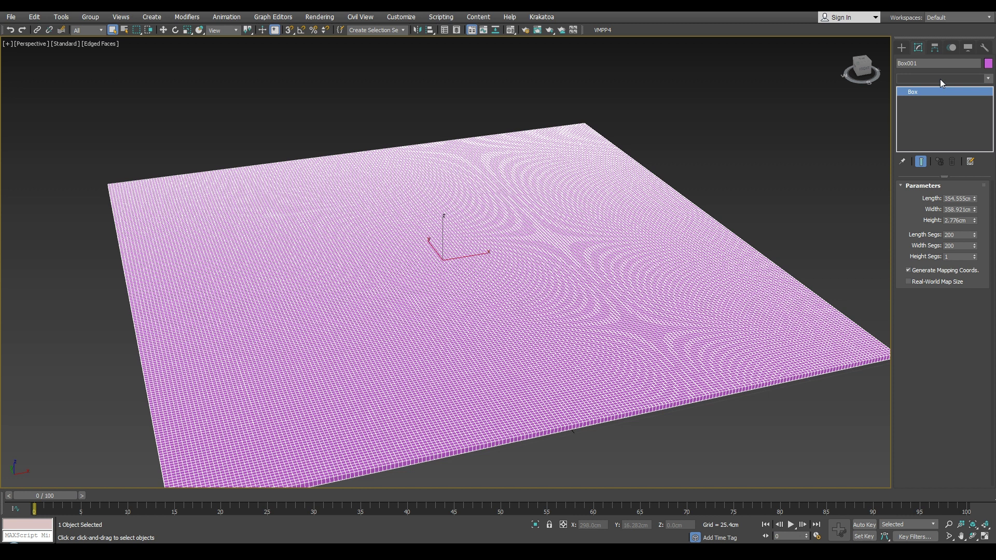
{"action": "key", "text": "e"}
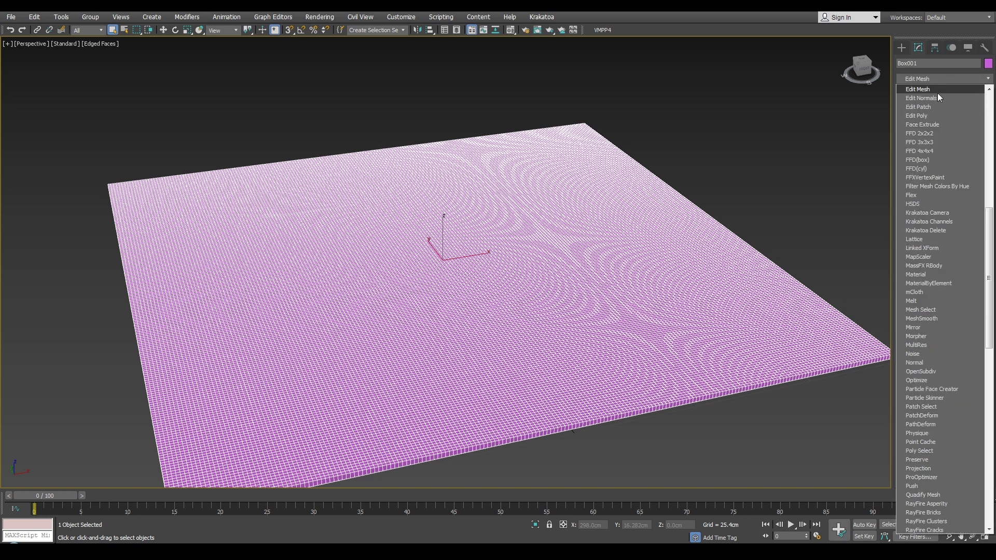
{"action": "left_click", "coordinate": [929, 116]}
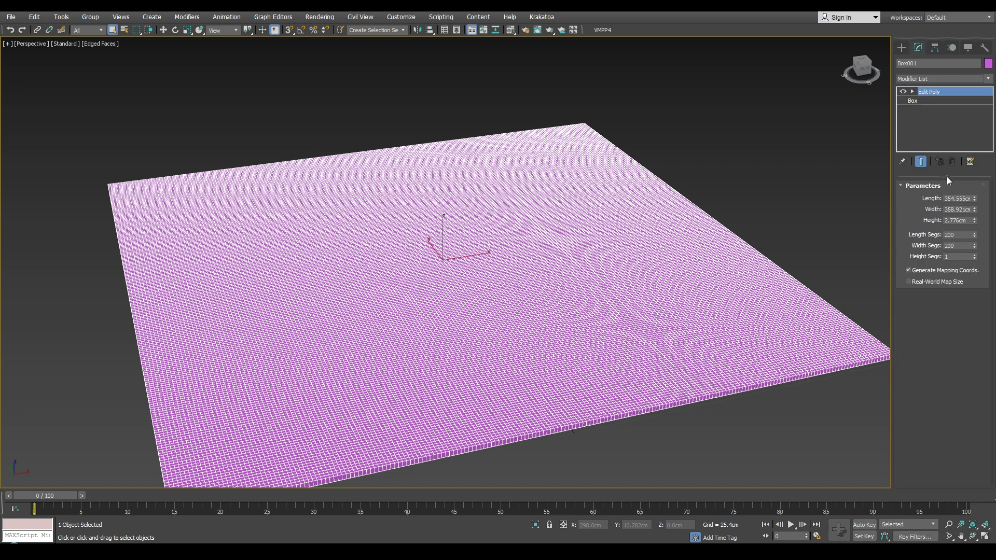
{"action": "left_click", "coordinate": [953, 267]}
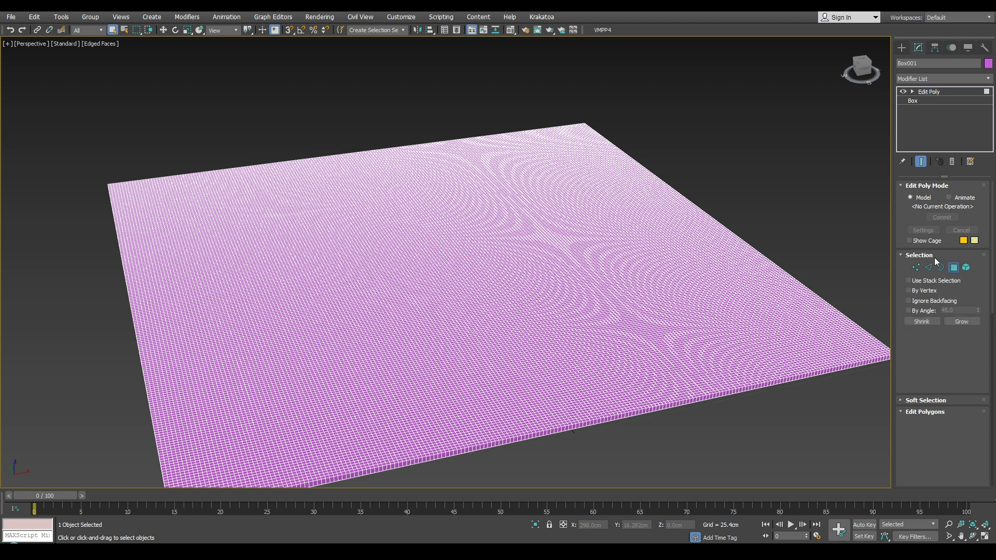
{"action": "key", "text": "ctrl+a"}
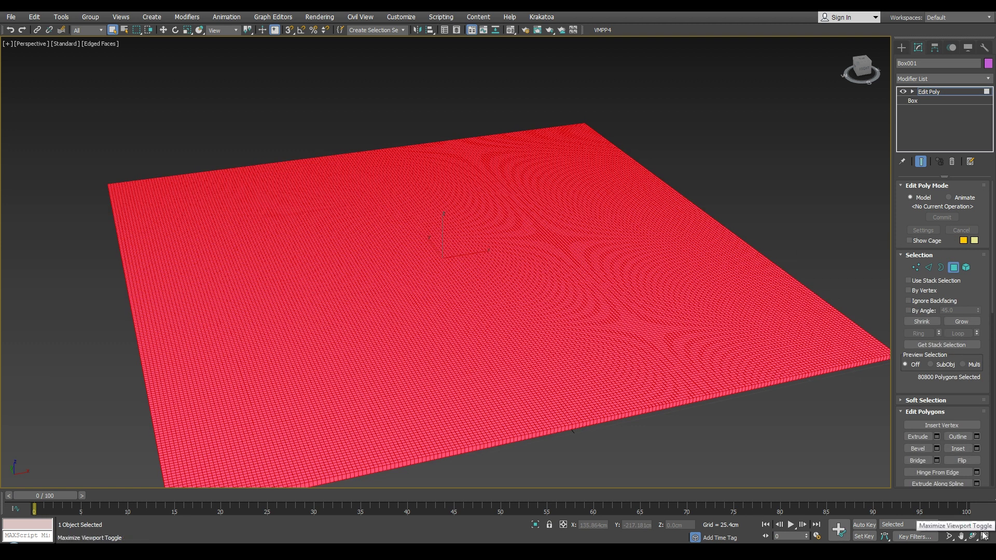
Reduce the polygon selection to the slab's top face using the Front view, and return to the whole-object level in Perspective.
{"action": "left_click_drag", "start_coordinate": [282, 290], "coordinate": [283, 289]}
{"action": "scroll", "coordinate": [233, 222], "scroll_direction": "down", "scroll_amount": 3}
{"action": "left_click_drag", "start_coordinate": [115, 127], "coordinate": [675, 420]}
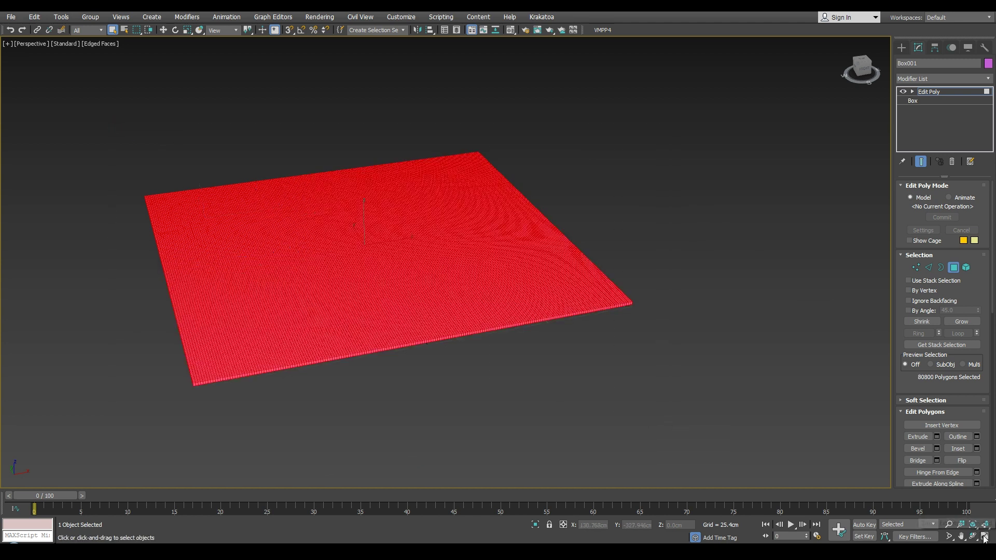
{"action": "left_click", "coordinate": [985, 537]}
{"action": "scroll", "coordinate": [639, 139], "scroll_direction": "up", "scroll_amount": 3}
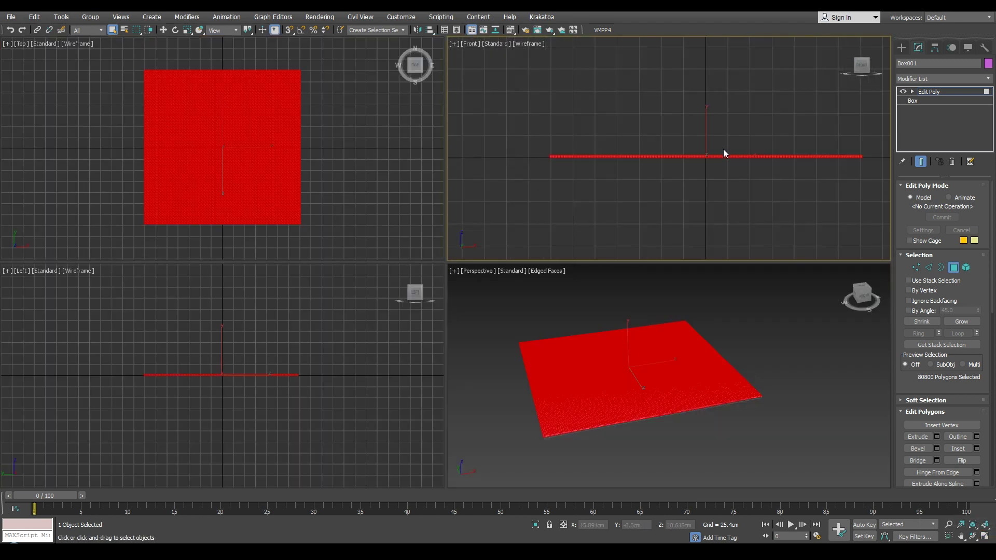
{"action": "left_click", "coordinate": [985, 537]}
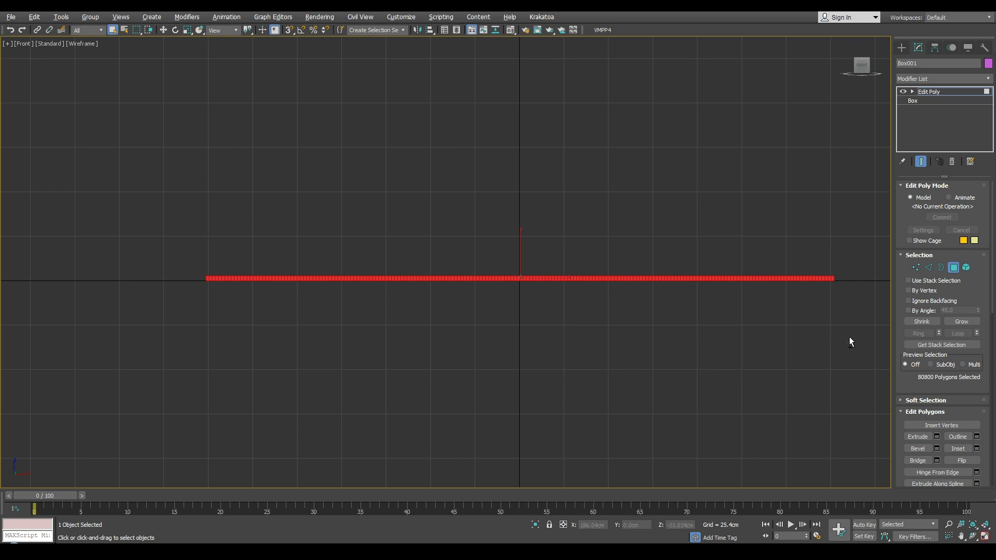
{"action": "left_click_drag", "start_coordinate": [113, 284], "coordinate": [111, 287]}
{"action": "left_click", "coordinate": [985, 537]}
{"action": "right_click", "coordinate": [771, 413]}
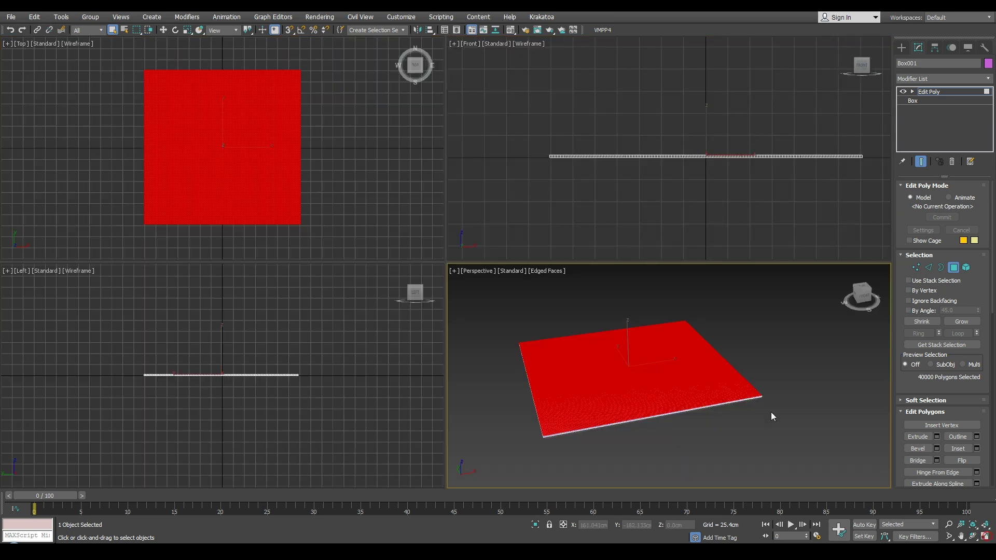
{"action": "left_click", "coordinate": [985, 537]}
{"action": "left_click", "coordinate": [961, 537]}
{"action": "left_click_drag", "start_coordinate": [523, 329], "coordinate": [845, 305]}
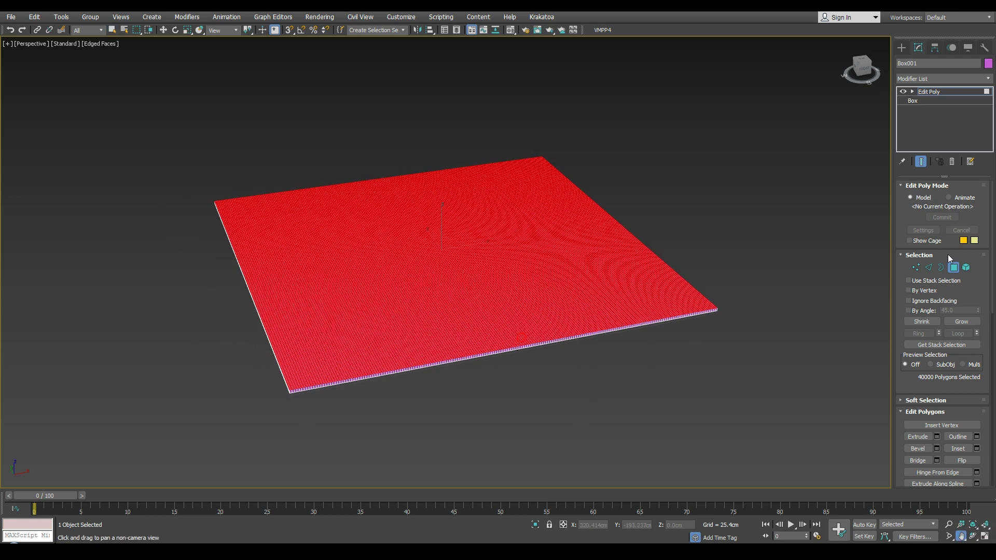
{"action": "left_click", "coordinate": [932, 92]}
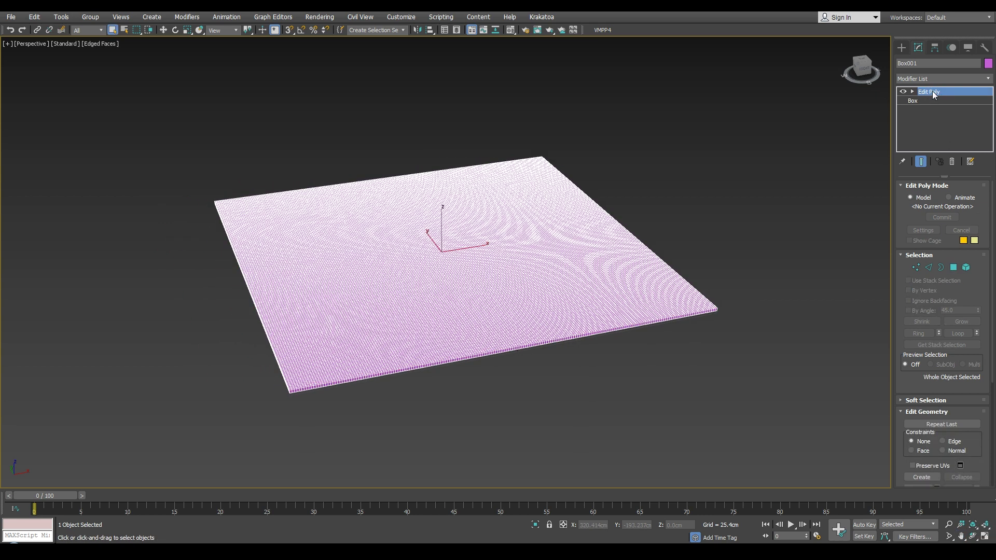
Add a Noise modifier above the Edit Poly and set its X, Y and Z strength to 1 cm.
{"action": "left_click", "coordinate": [944, 79]}
{"action": "scroll", "coordinate": [944, 79], "scroll_direction": "down", "scroll_amount": 10}
{"action": "left_click", "coordinate": [933, 91]}
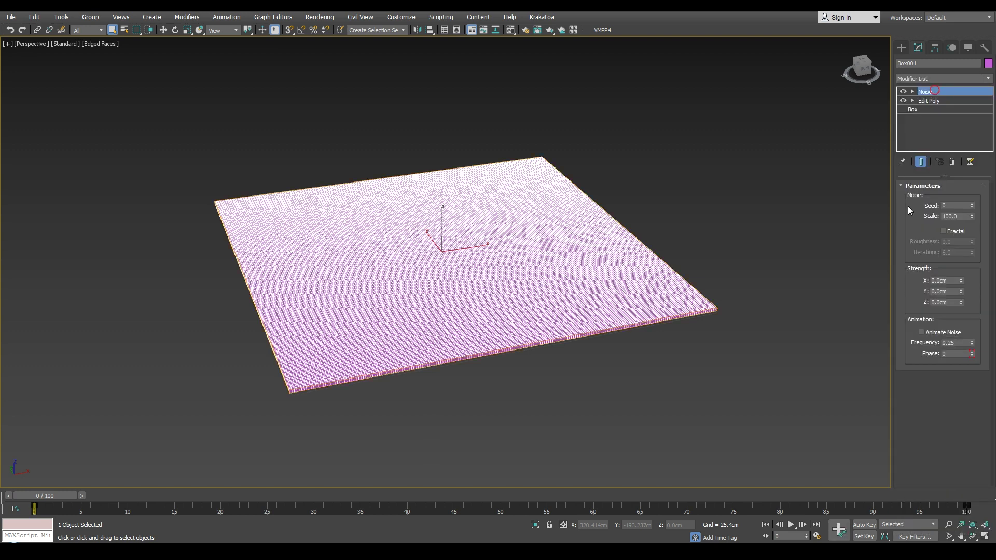
{"action": "left_click_drag", "start_coordinate": [960, 281], "coordinate": [961, 265]}
{"action": "left_click", "coordinate": [951, 292]}
{"action": "left_click", "coordinate": [949, 303]}
{"action": "type", "text": "1"}
{"action": "key", "text": "Return"}
Set the Noise scale to 10 and check the slab's surface.
{"action": "left_click", "coordinate": [963, 217]}
{"action": "type", "text": "10"}
{"action": "key", "text": "Return"}
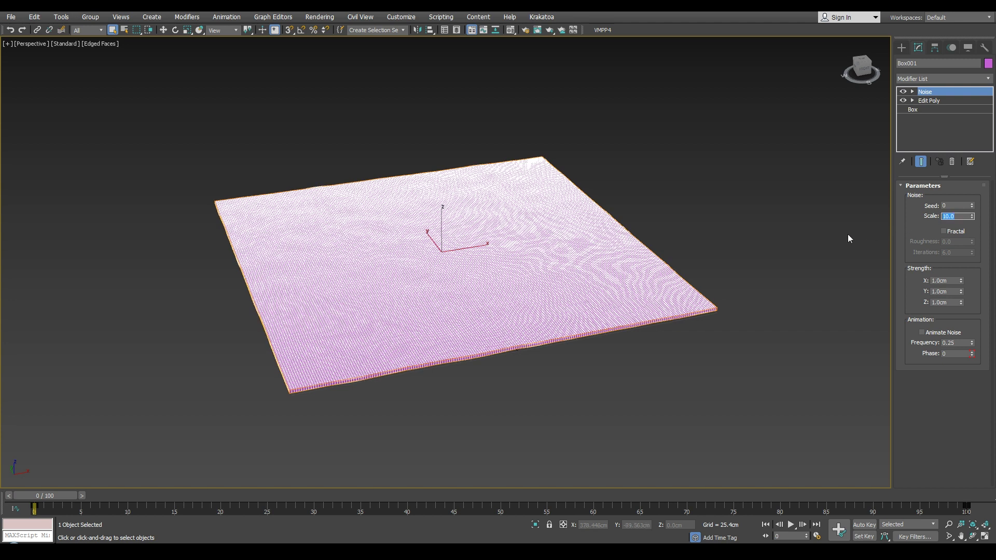
{"action": "middle_click_drag", "start_coordinate": [548, 271], "coordinate": [541, 261], "text": "alt"}
{"action": "scroll", "coordinate": [545, 261], "scroll_direction": "up", "scroll_amount": 3}
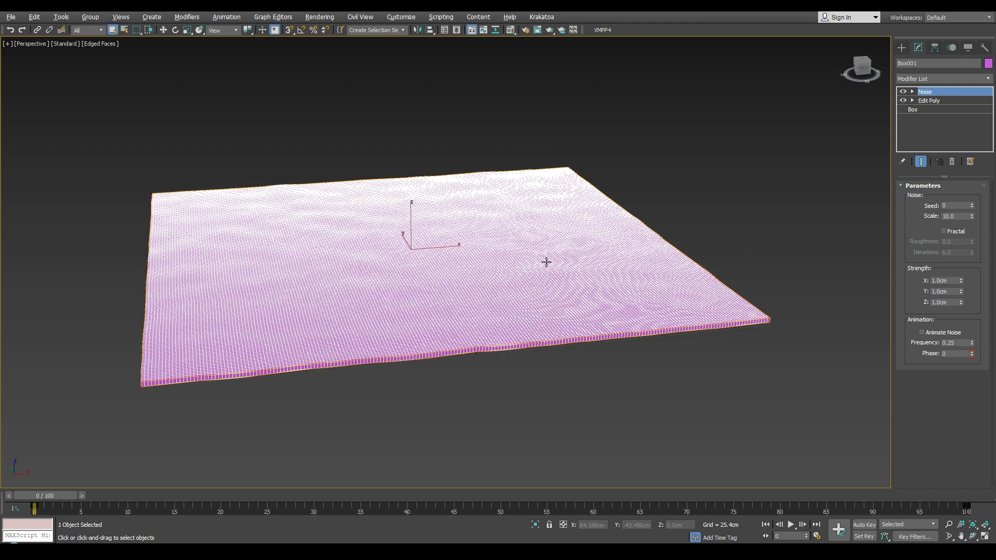
Set the Noise Z strength to 5 cm and the scale to 20.
{"action": "left_click", "coordinate": [948, 303]}
{"action": "type", "text": "5"}
{"action": "left_click", "coordinate": [959, 216]}
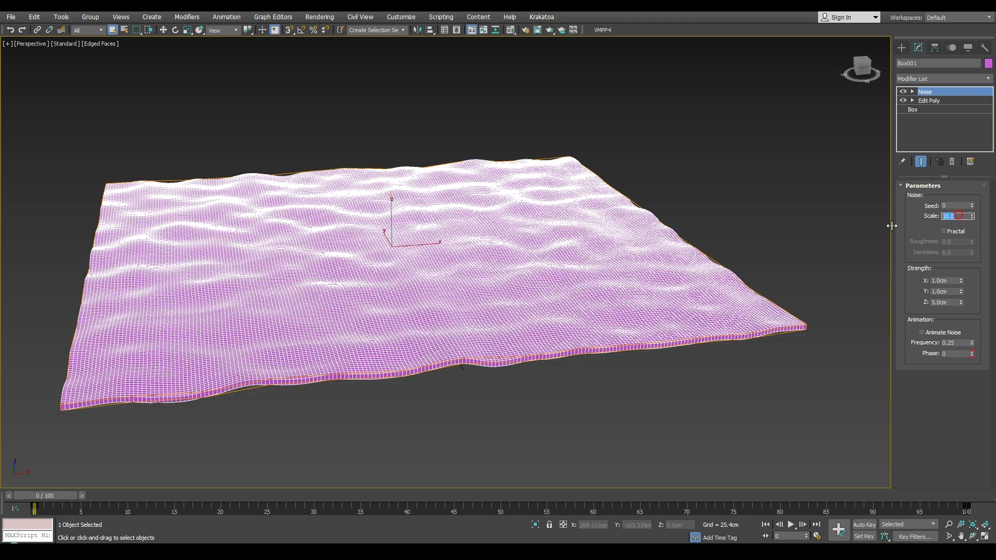
{"action": "type", "text": "20"}
{"action": "key", "text": "Return"}
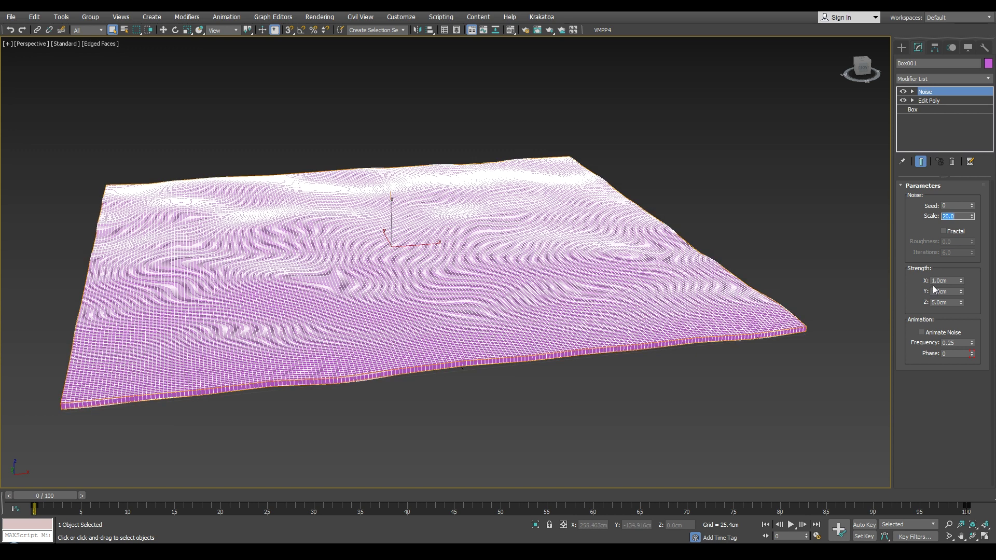
Set the Noise scale to 18 and the Z strength to 8 cm.
{"action": "type", "text": "18"}
{"action": "key", "text": "Return"}
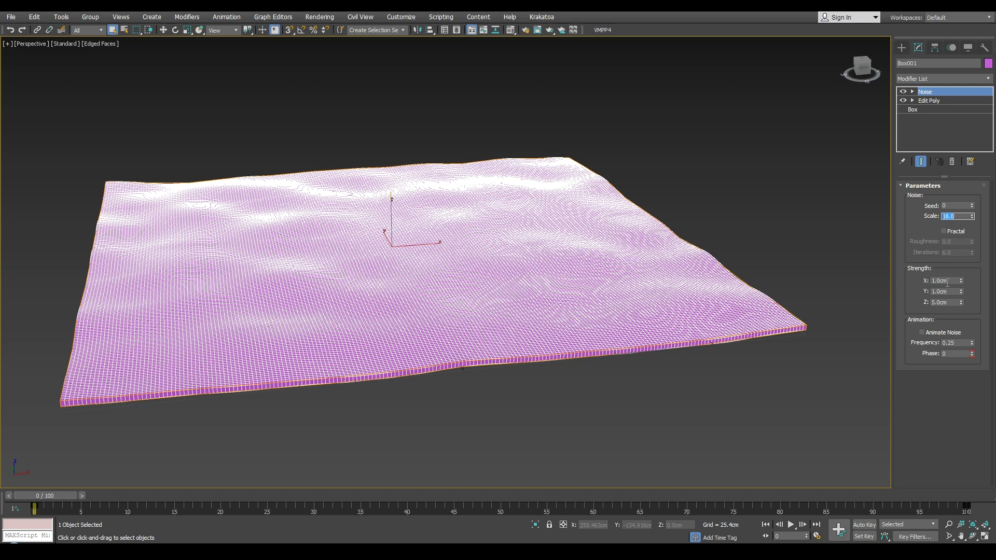
{"action": "left_click", "coordinate": [950, 304]}
{"action": "key", "text": "Return"}
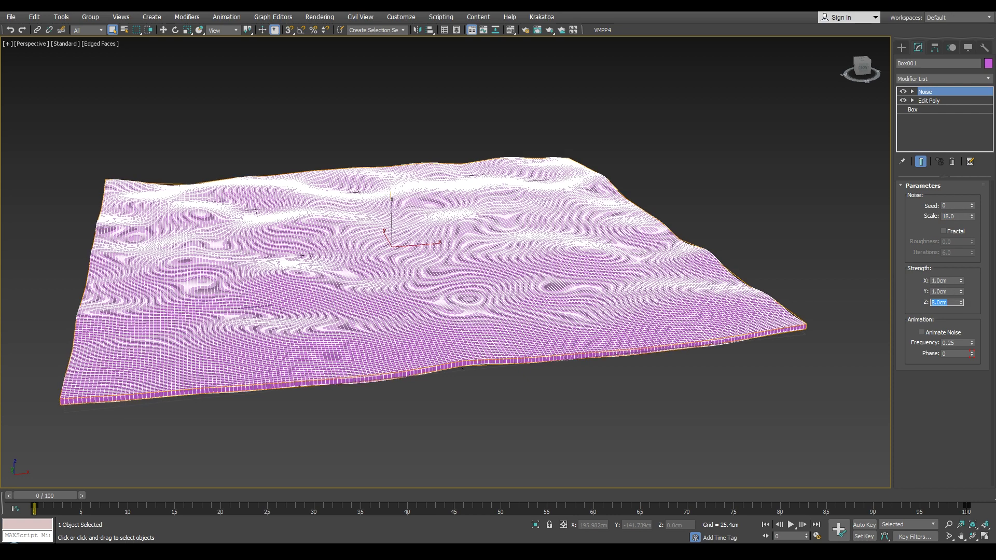
Turn off the edged-faces display and examine the wavy surface up close.
{"action": "mouse_move", "coordinate": [402, 302]}
{"action": "middle_mouse_down", "text": "alt"}
{"action": "mouse_move", "coordinate": [391, 271]}
{"action": "mouse_move", "coordinate": [394, 289]}
{"action": "middle_mouse_up", "text": "alt"}
{"action": "scroll", "coordinate": [394, 290], "scroll_direction": "up", "scroll_amount": 2}
{"action": "key", "text": "F4"}
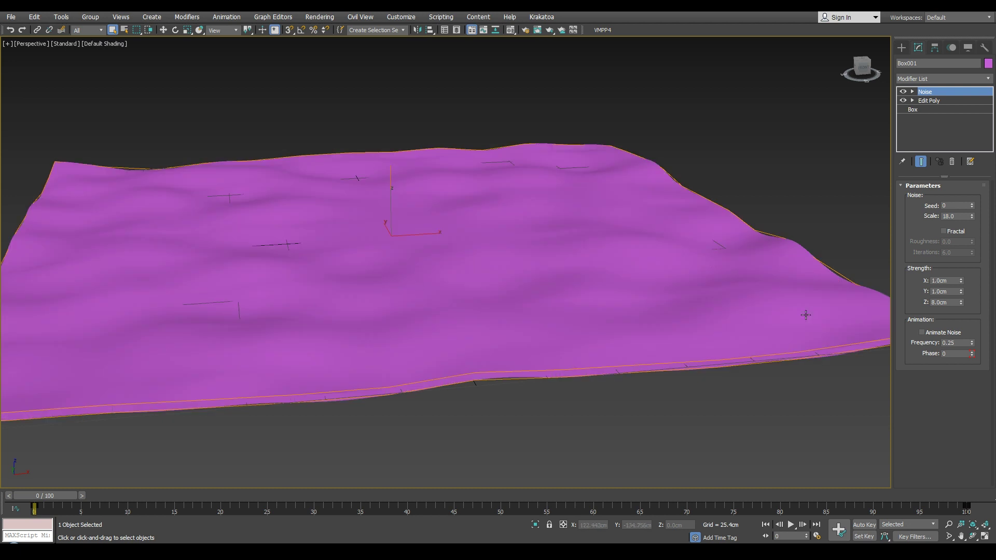
{"action": "middle_click_drag", "start_coordinate": [527, 213], "coordinate": [520, 211], "text": "alt"}
{"action": "middle_click_drag", "start_coordinate": [458, 210], "coordinate": [514, 281]}
{"action": "left_click", "coordinate": [900, 47]}
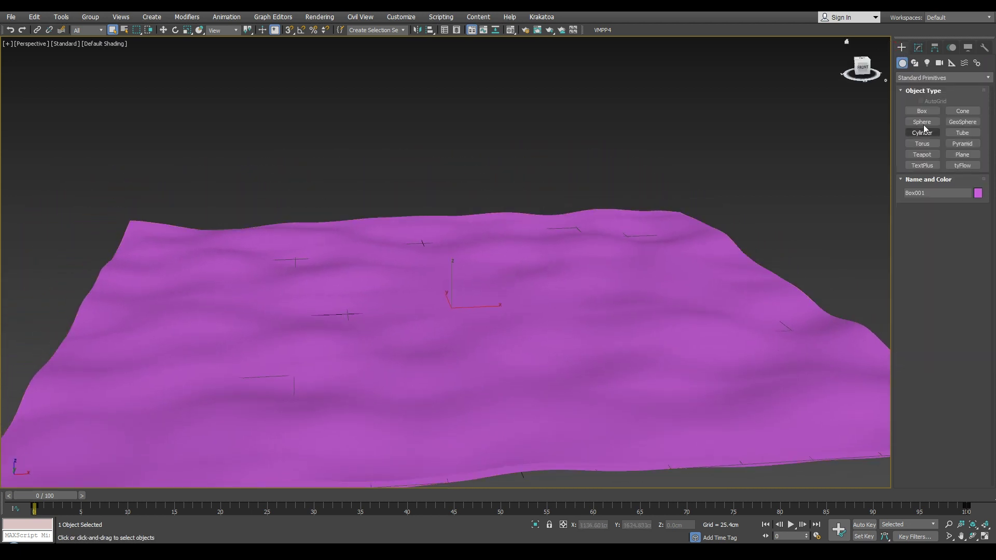
{"action": "left_click", "coordinate": [918, 47]}
{"action": "left_click", "coordinate": [937, 78]}
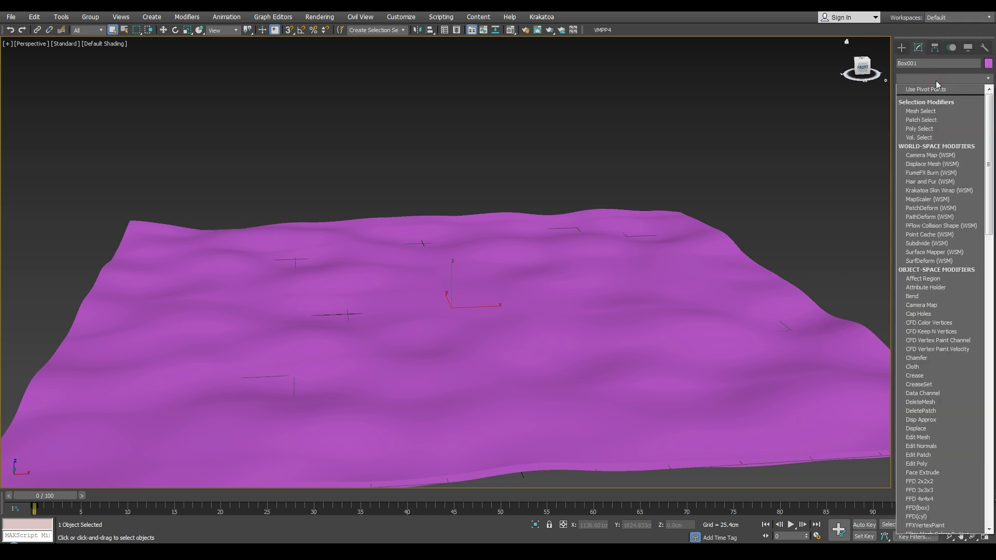
{"action": "left_click", "coordinate": [936, 80]}
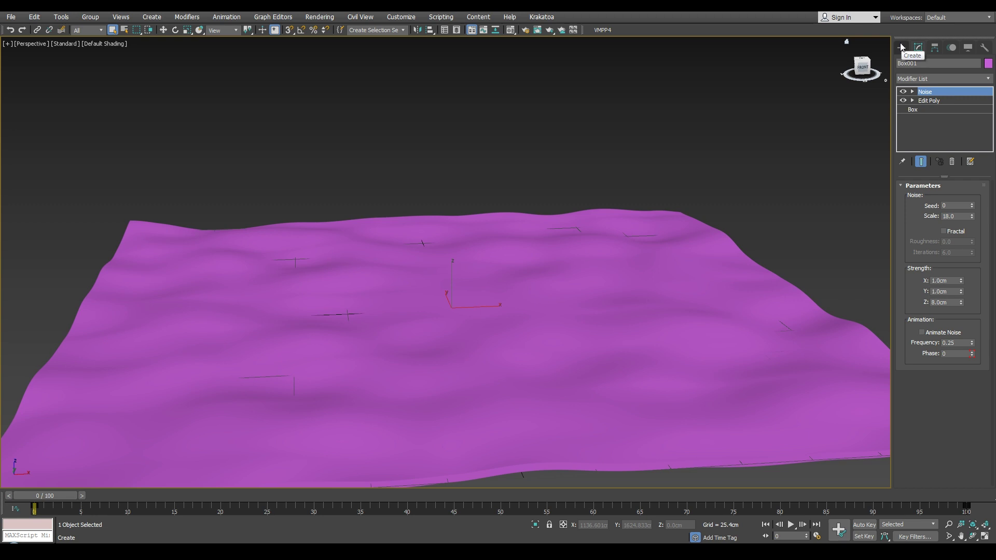
Add a second Edit Poly modifier above the Noise and enter its polygon level with no polygons selected.
{"action": "left_click", "coordinate": [939, 77]}
{"action": "scroll", "coordinate": [939, 86], "scroll_direction": "down", "scroll_amount": 2}
{"action": "scroll", "coordinate": [939, 83], "scroll_direction": "down", "scroll_amount": 5}
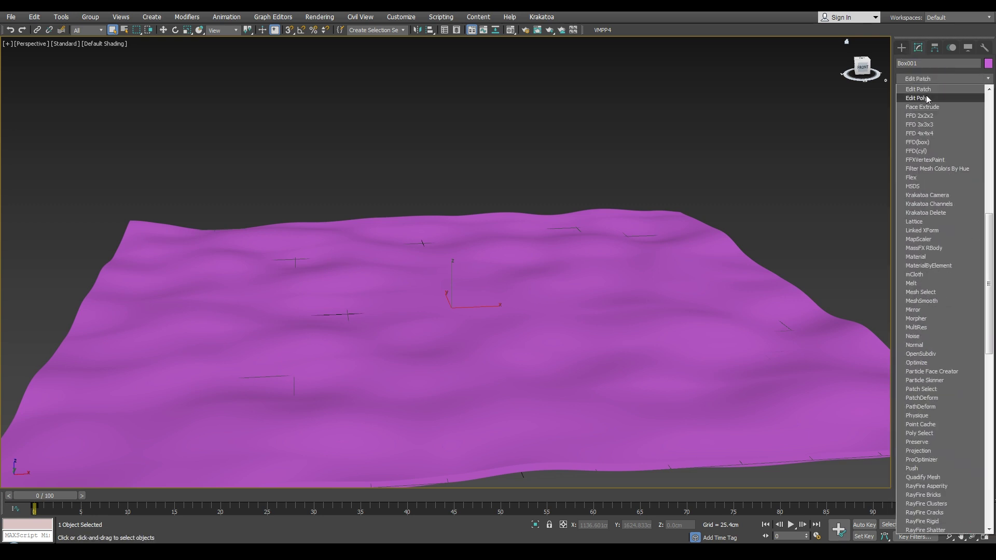
{"action": "left_click", "coordinate": [925, 96]}
{"action": "left_click", "coordinate": [954, 267]}
{"action": "key", "text": "ctrl+a"}
{"action": "left_click", "coordinate": [434, 313]}
{"action": "left_click", "coordinate": [881, 220]}
With Ignore Backfacing enabled, select the slab's upward-facing polygons in the Top view, and return to the whole-object level in Perspective.
{"action": "key", "text": "alt+w"}
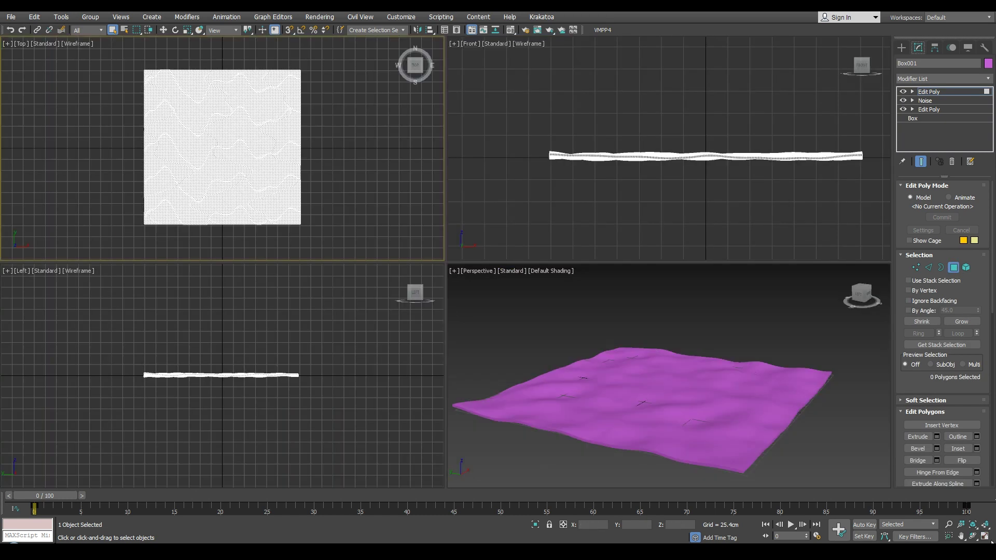
{"action": "left_click", "coordinate": [985, 536]}
{"action": "left_click", "coordinate": [909, 301]}
{"action": "left_click_drag", "start_coordinate": [652, 367], "coordinate": [658, 439]}
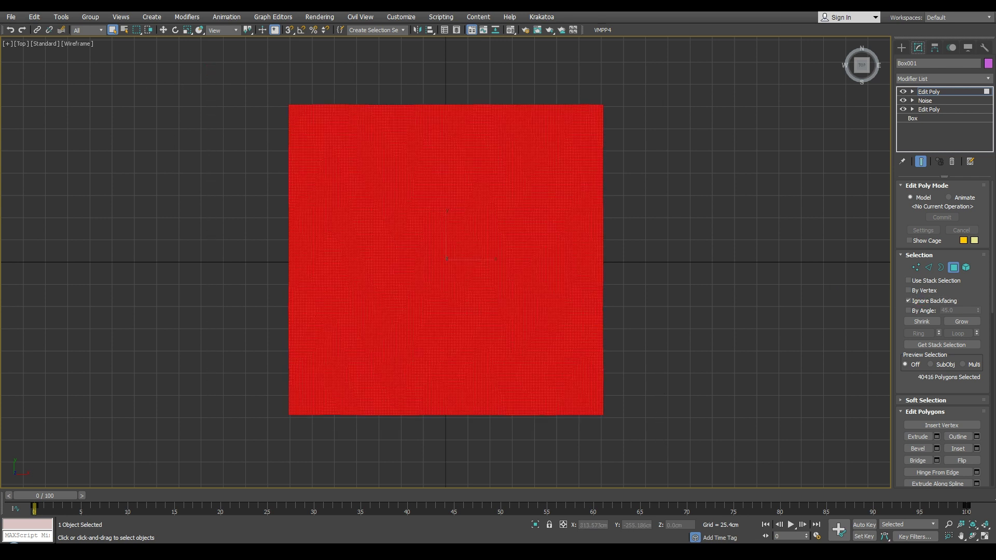
{"action": "left_click", "coordinate": [985, 536]}
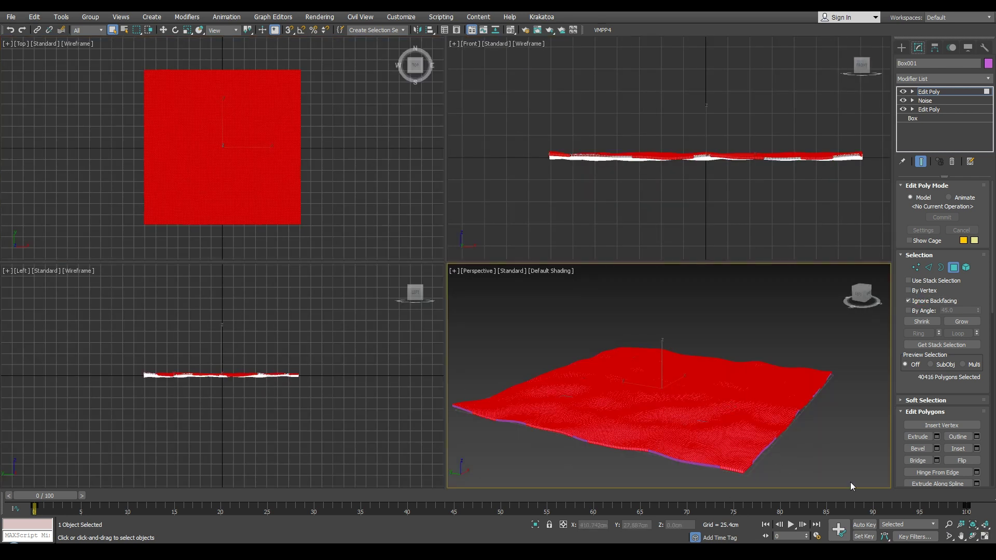
{"action": "left_click", "coordinate": [986, 534]}
{"action": "mouse_move", "coordinate": [632, 389]}
{"action": "middle_mouse_down", "text": "alt"}
{"action": "mouse_move", "coordinate": [628, 343]}
{"action": "mouse_move", "coordinate": [620, 392]}
{"action": "middle_mouse_up", "text": "alt"}
{"action": "middle_click_drag", "start_coordinate": [670, 314], "coordinate": [675, 276]}
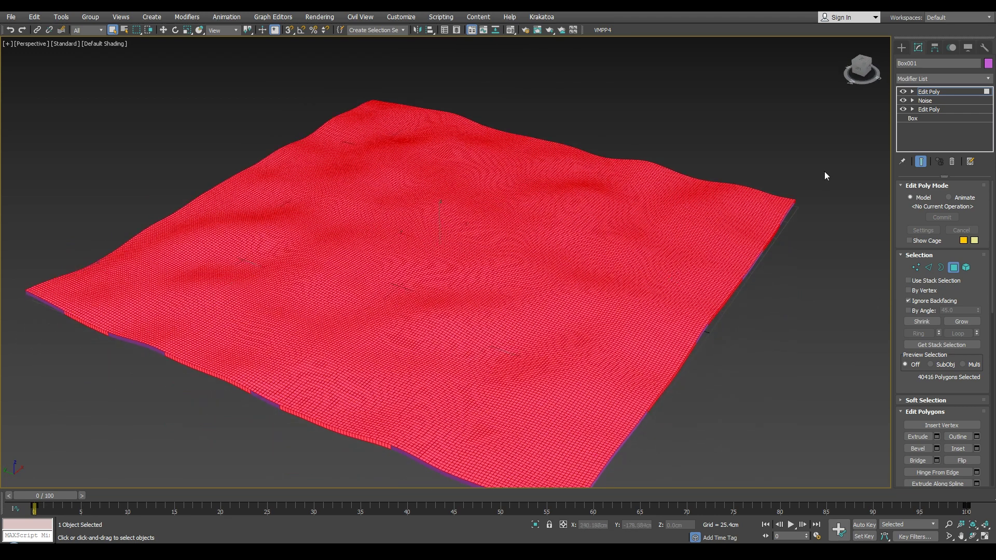
{"action": "left_click", "coordinate": [933, 93]}
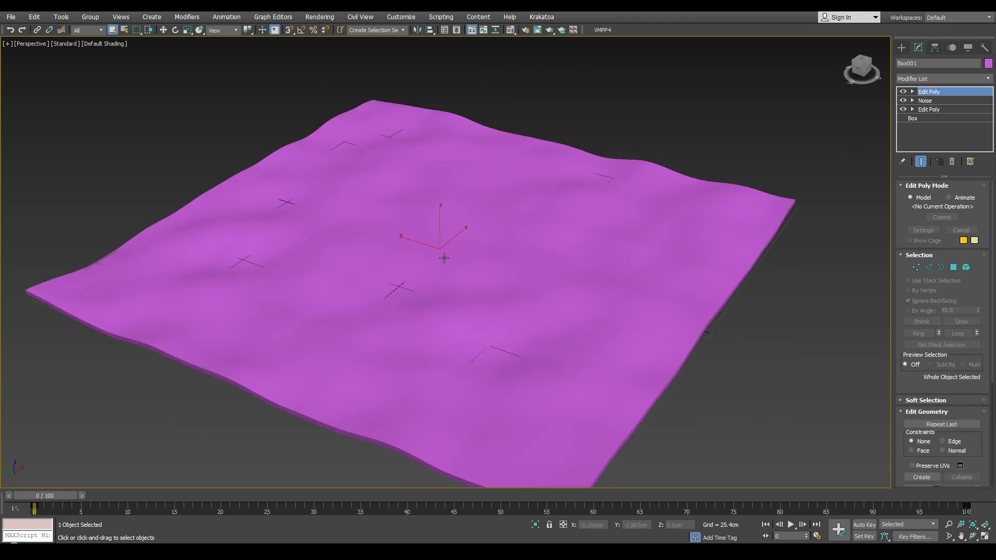
Create a sphere with a radius of about 11 cm near the slab's corner using AutoGrid, and lift it well above the surface.
{"action": "left_click", "coordinate": [902, 47]}
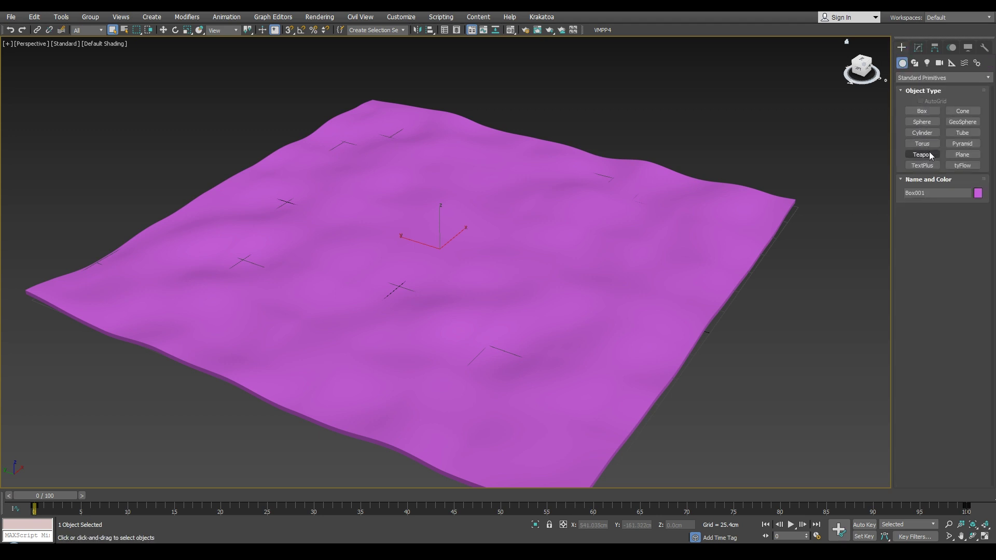
{"action": "left_click", "coordinate": [922, 122]}
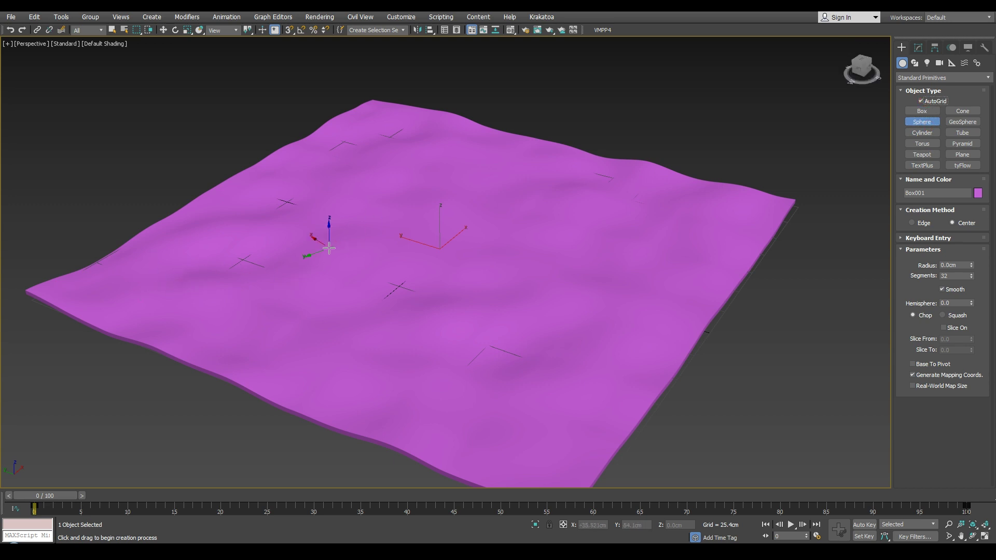
{"action": "left_click_drag", "start_coordinate": [181, 276], "coordinate": [189, 283]}
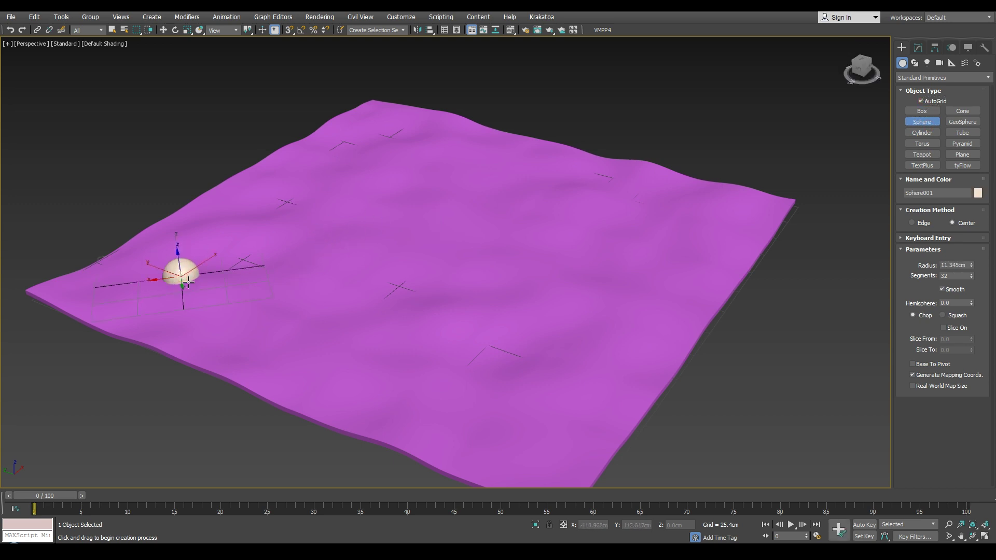
{"action": "right_click", "coordinate": [180, 271]}
{"action": "right_click", "coordinate": [175, 267]}
{"action": "left_click", "coordinate": [189, 271]}
{"action": "left_click_drag", "start_coordinate": [180, 252], "coordinate": [165, 155]}
Run the script vray.ms from the Desktop folder.
{"action": "middle_click_drag", "start_coordinate": [613, 299], "coordinate": [603, 271], "text": "alt"}
{"action": "scroll", "coordinate": [604, 271], "scroll_direction": "up", "scroll_amount": 5}
{"action": "middle_click_drag", "start_coordinate": [519, 241], "coordinate": [581, 208]}
{"action": "scroll", "coordinate": [597, 152], "scroll_direction": "down", "scroll_amount": 5}
{"action": "scroll", "coordinate": [518, 111], "scroll_direction": "up", "scroll_amount": 1}
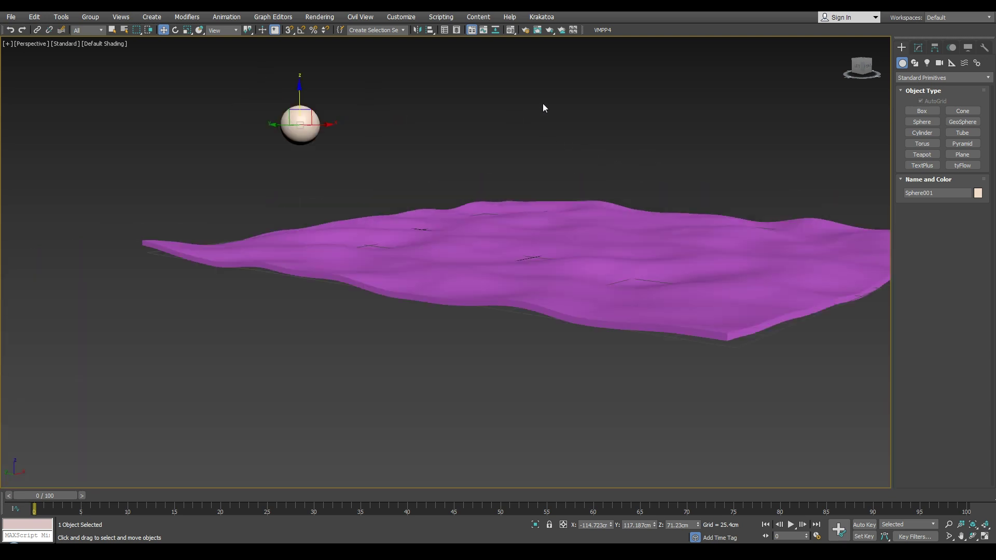
{"action": "middle_click_drag", "start_coordinate": [518, 110], "coordinate": [437, 125]}
{"action": "left_click", "coordinate": [441, 17]}
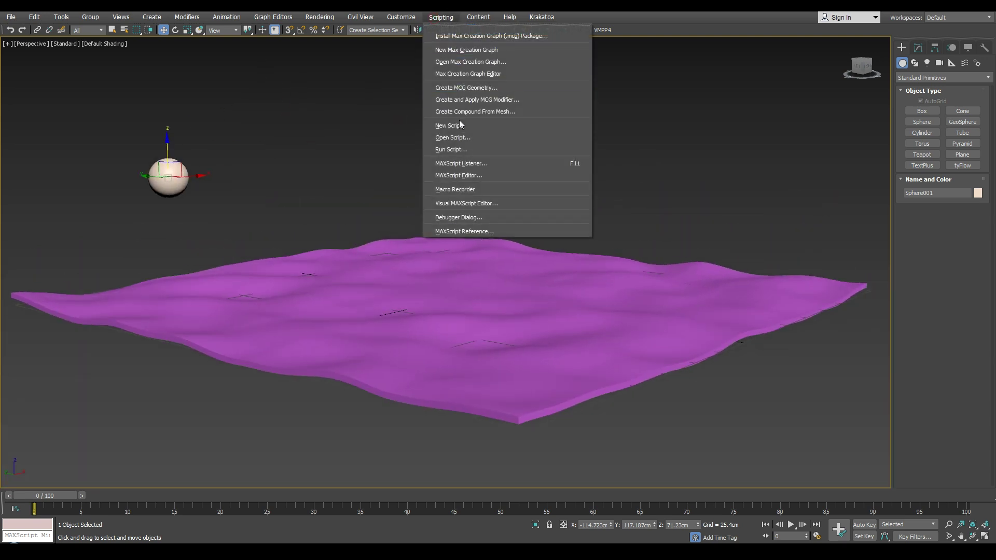
{"action": "left_click", "coordinate": [456, 149]}
{"action": "left_click", "coordinate": [127, 36]}
{"action": "scroll", "coordinate": [94, 64], "scroll_direction": "up", "scroll_amount": 3}
{"action": "left_click", "coordinate": [79, 56]}
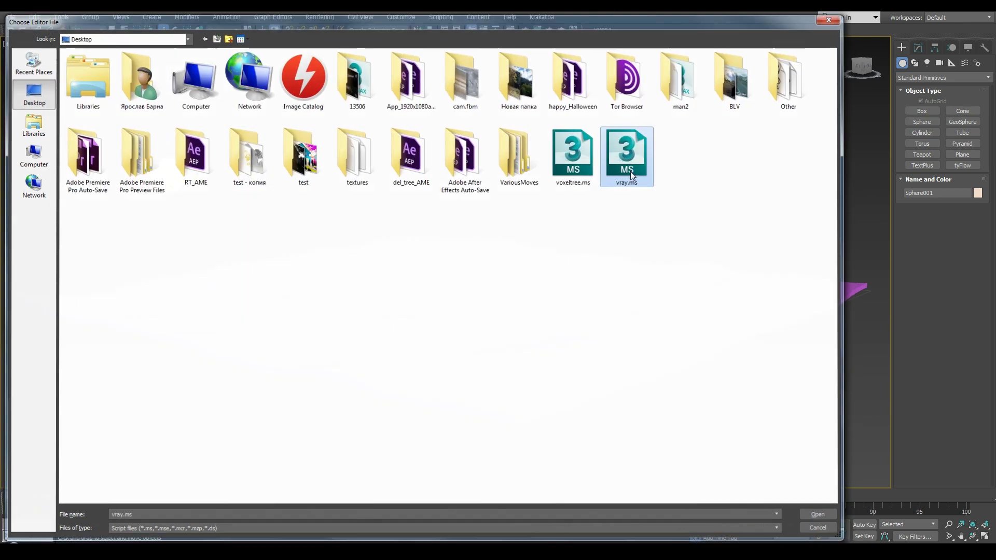
{"action": "double_click", "coordinate": [632, 172]}
Show all four viewports, make the V-Ray camera targeted, and move it in the Left view to the slab's front edge.
{"action": "left_click", "coordinate": [918, 47]}
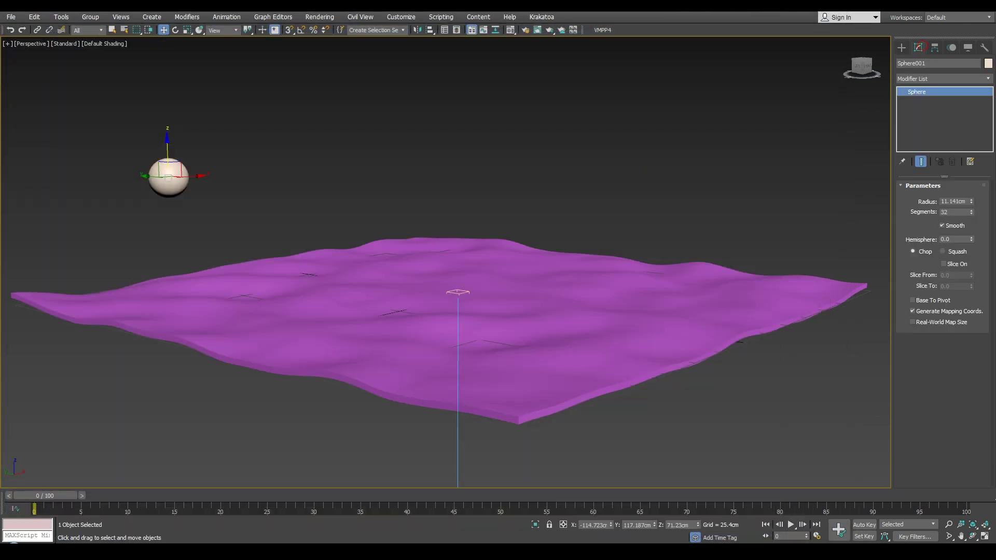
{"action": "left_click", "coordinate": [987, 537]}
{"action": "scroll", "coordinate": [280, 369], "scroll_direction": "down", "scroll_amount": 3}
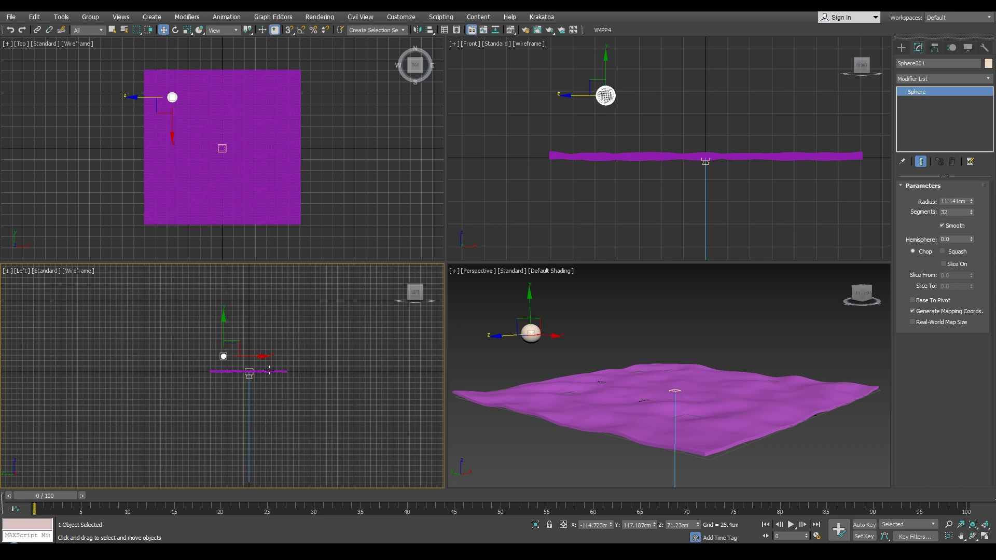
{"action": "right_click", "coordinate": [249, 375]}
{"action": "left_click", "coordinate": [249, 375]}
{"action": "left_click_drag", "start_coordinate": [256, 369], "coordinate": [278, 350]}
{"action": "left_click", "coordinate": [958, 215]}
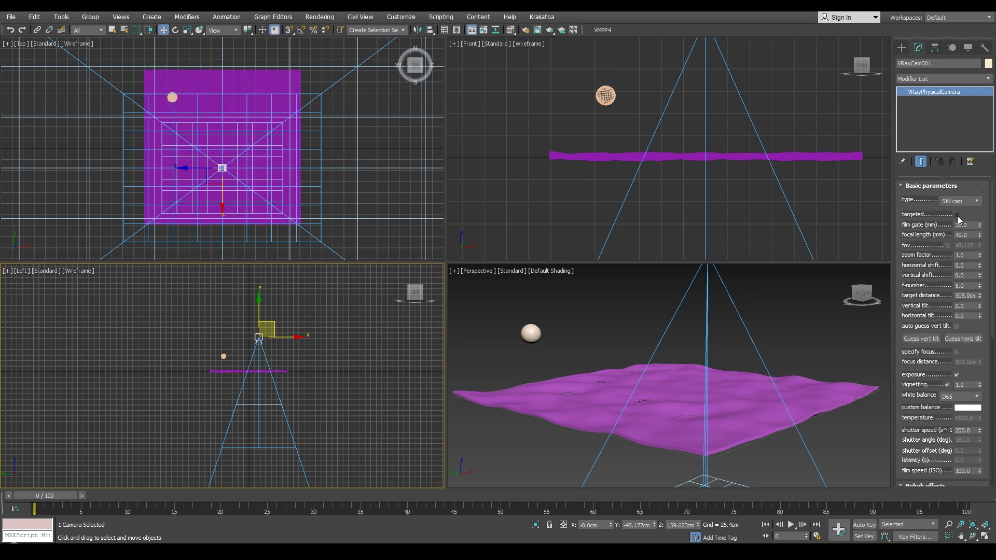
{"action": "left_click", "coordinate": [958, 214]}
{"action": "left_click_drag", "start_coordinate": [275, 322], "coordinate": [394, 379]}
Switch the Perspective viewport to the V-Ray camera's view, and move the camera to the slab's front-left corner in the Top view.
{"action": "right_click", "coordinate": [635, 368]}
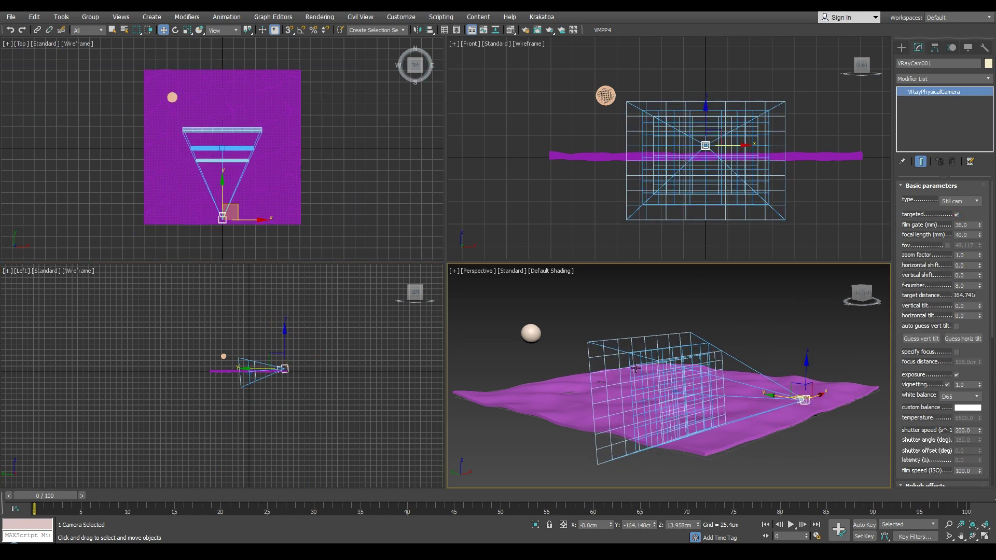
{"action": "key", "text": "c"}
{"action": "right_click", "coordinate": [241, 376]}
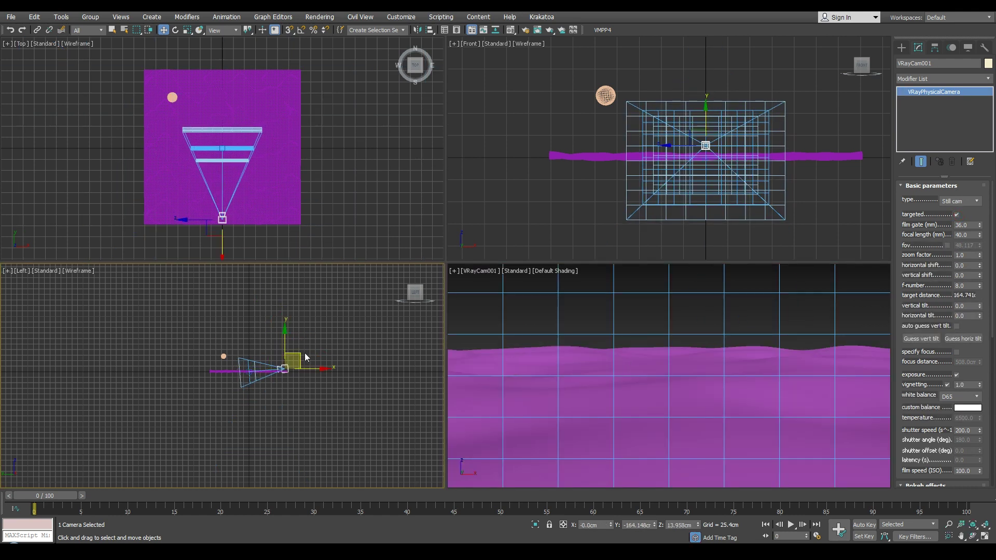
{"action": "right_click", "coordinate": [248, 187]}
{"action": "left_click_drag", "start_coordinate": [238, 211], "coordinate": [155, 221]}
Truck the camera slightly, raise its target to about 16 cm in the Left view, and check the framing at full size.
{"action": "right_click", "coordinate": [415, 386]}
{"action": "right_click", "coordinate": [547, 383]}
{"action": "left_click", "coordinate": [960, 538]}
{"action": "left_click_drag", "start_coordinate": [712, 382], "coordinate": [711, 390]}
{"action": "right_click", "coordinate": [251, 415]}
{"action": "left_click", "coordinate": [257, 444]}
{"action": "left_click_drag", "start_coordinate": [258, 444], "coordinate": [229, 343]}
{"action": "right_click", "coordinate": [550, 380]}
{"action": "left_click", "coordinate": [985, 536]}
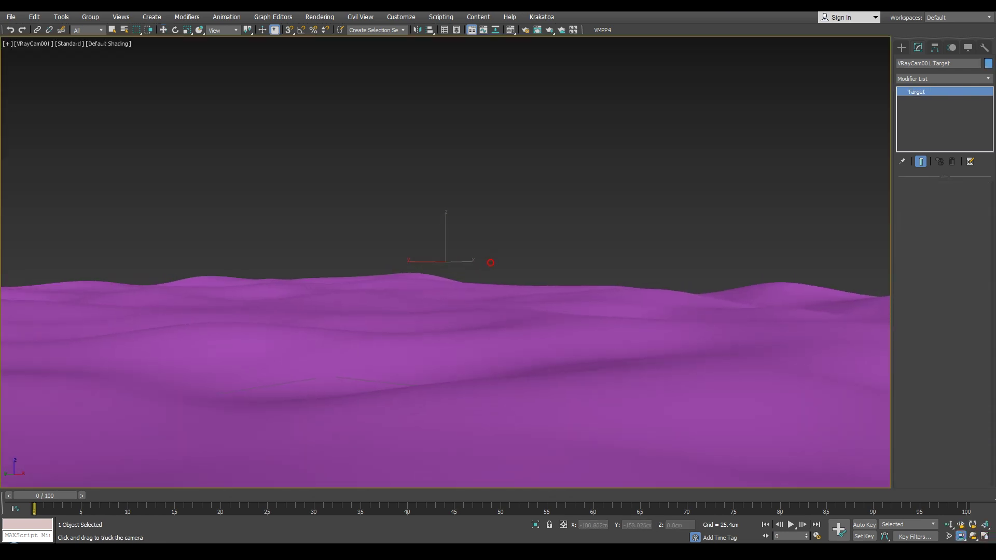
{"action": "left_click", "coordinate": [985, 536]}
Raise the V-Ray camera to about 108 cm in the Left view and move it back from the slab.
{"action": "right_click", "coordinate": [297, 354]}
{"action": "left_click", "coordinate": [322, 360]}
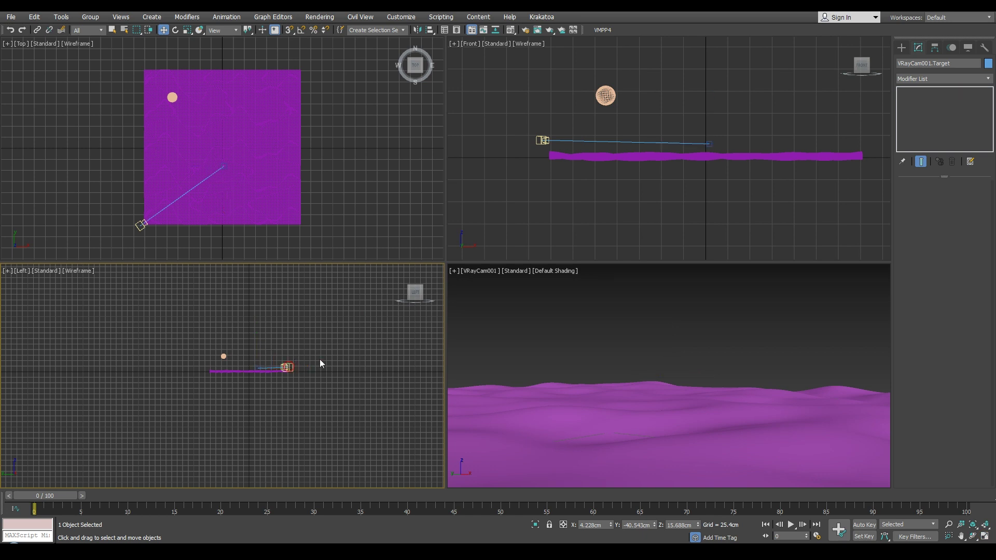
{"action": "left_click", "coordinate": [287, 367]}
{"action": "left_click_drag", "start_coordinate": [305, 356], "coordinate": [323, 337]}
{"action": "right_click", "coordinate": [208, 157]}
{"action": "right_click", "coordinate": [677, 365]}
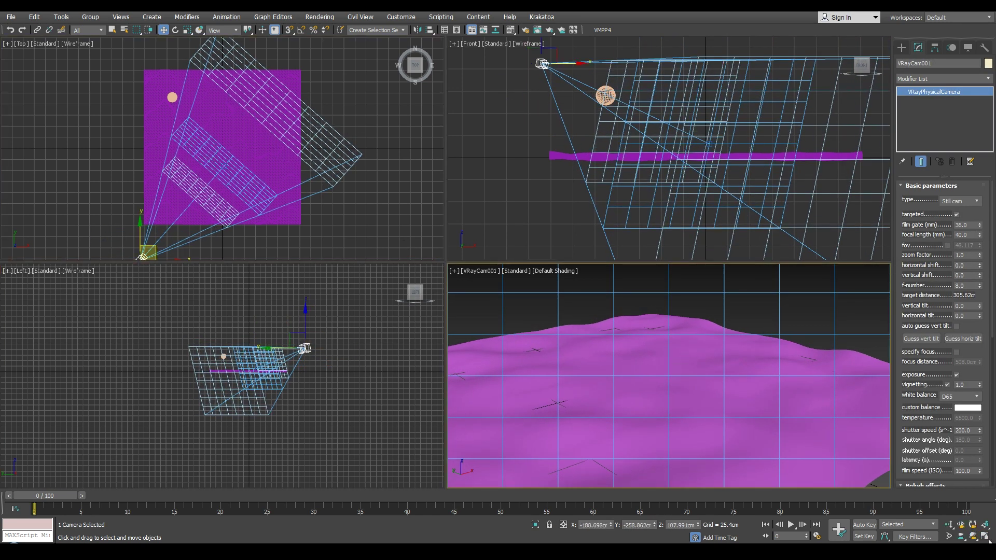
Truck the enlarged camera view so part of the sphere enters the frame, and show the safe frames.
{"action": "left_click", "coordinate": [985, 536]}
{"action": "left_click", "coordinate": [961, 535]}
{"action": "left_click_drag", "start_coordinate": [572, 309], "coordinate": [637, 294]}
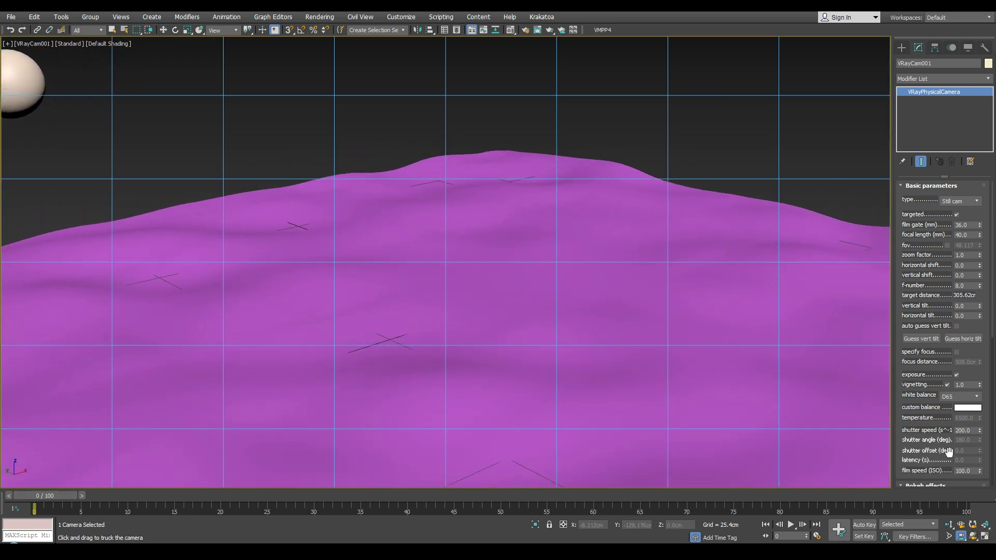
{"action": "left_click", "coordinate": [34, 45]}
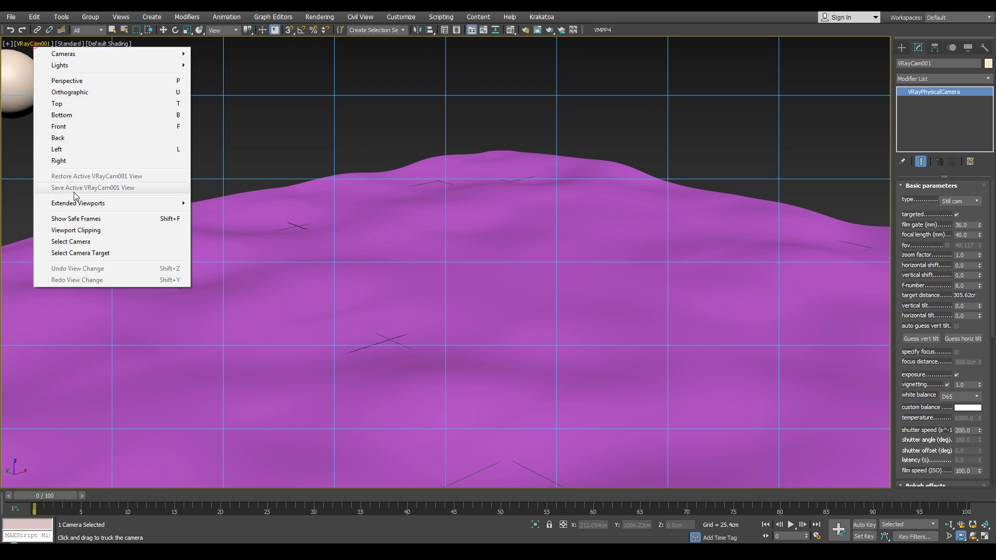
{"action": "left_click", "coordinate": [76, 216]}
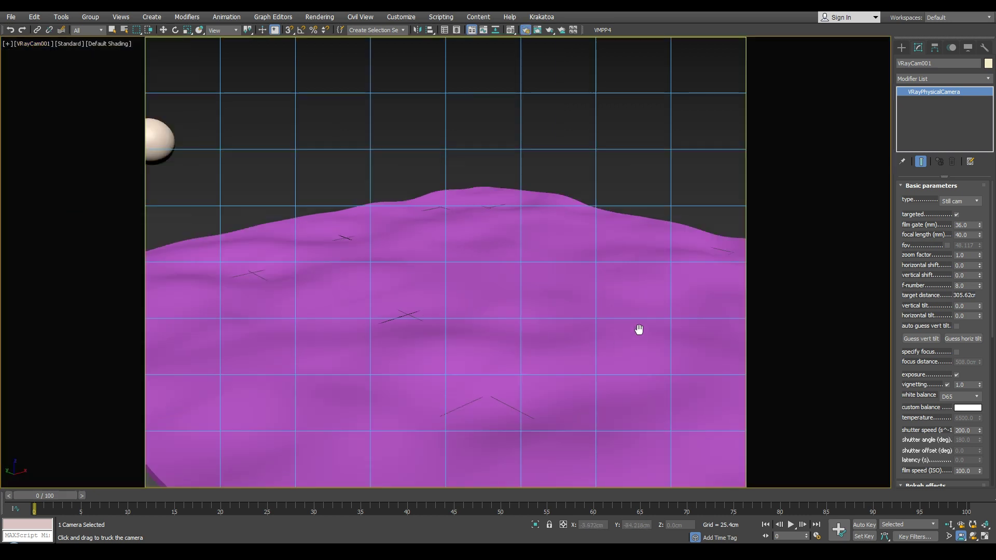
Set the render output size to the HDTV (video) preset at 1280x720.
{"action": "key", "text": "F10"}
{"action": "left_click", "coordinate": [97, 291]}
{"action": "left_click", "coordinate": [97, 291]}
{"action": "left_click", "coordinate": [72, 291]}
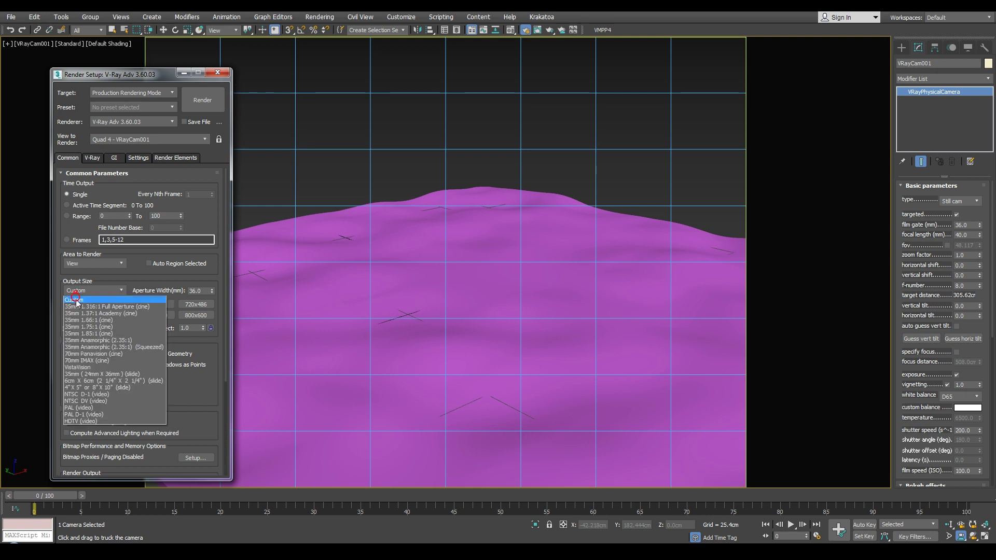
{"action": "left_click", "coordinate": [80, 421]}
{"action": "left_click", "coordinate": [157, 315]}
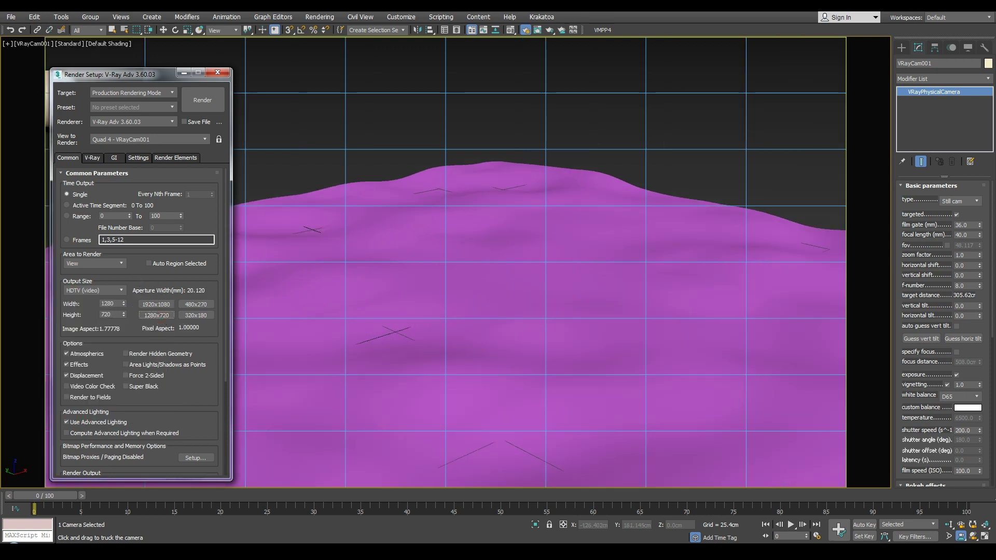
Change the V-Ray image sampler type to Bucket.
{"action": "left_click", "coordinate": [92, 158]}
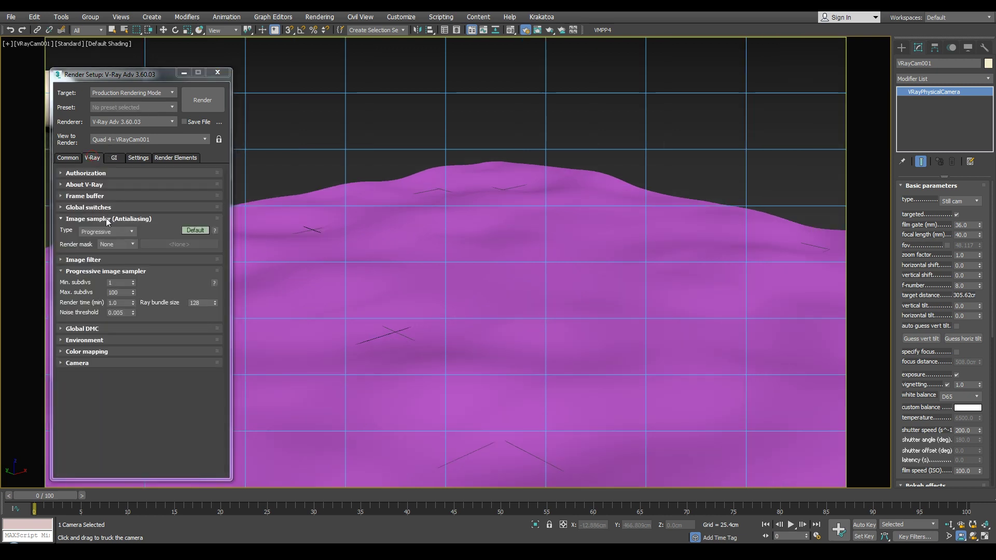
{"action": "left_click", "coordinate": [106, 231]}
{"action": "left_click", "coordinate": [101, 239]}
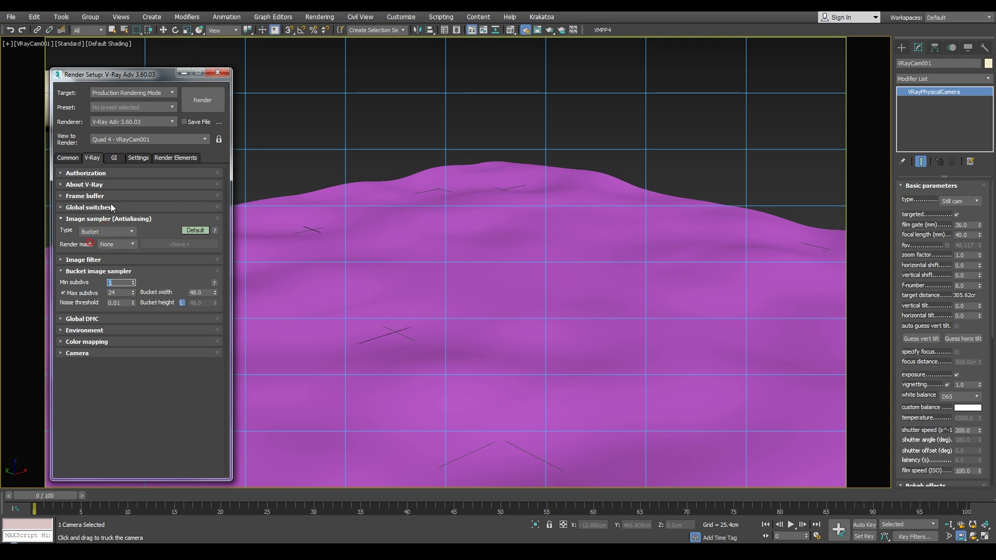
Set the primary GI engine to Irradiance map and its preset to Low.
{"action": "left_click", "coordinate": [113, 157]}
{"action": "left_click", "coordinate": [119, 196]}
{"action": "left_click", "coordinate": [118, 203]}
{"action": "left_click", "coordinate": [111, 226]}
{"action": "left_click", "coordinate": [144, 237]}
{"action": "left_click", "coordinate": [117, 261]}
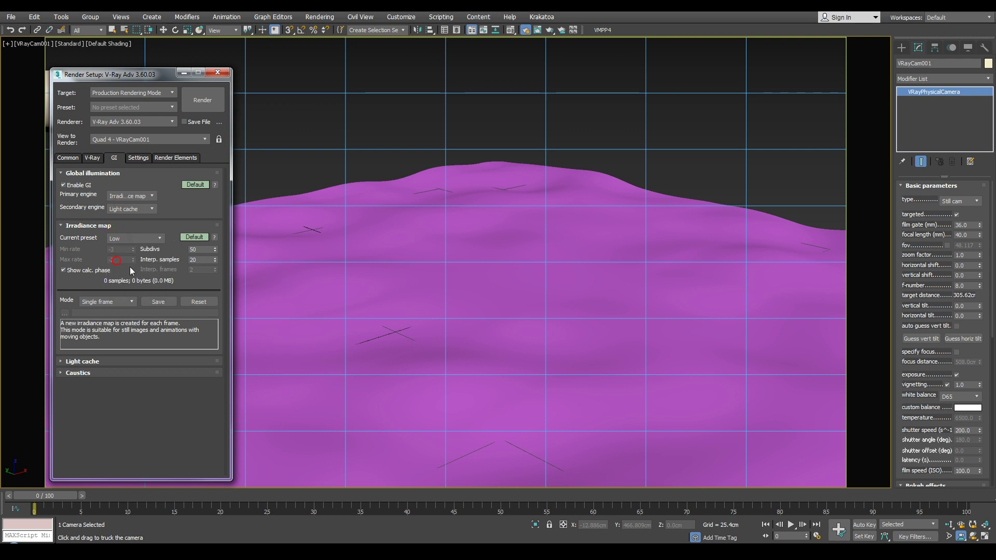
Turn off Multipass in the irradiance map's detailed settings, edit the light cache subdivisions, and close the render setup.
{"action": "left_click", "coordinate": [192, 238]}
{"action": "left_click", "coordinate": [192, 238]}
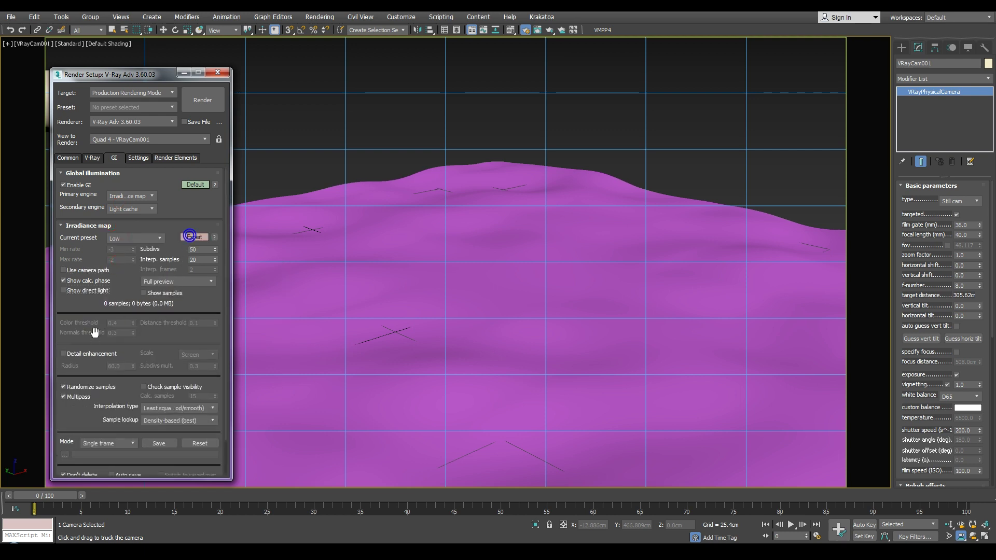
{"action": "scroll", "coordinate": [73, 349], "scroll_direction": "down", "scroll_amount": 2}
{"action": "left_click", "coordinate": [88, 460]}
{"action": "left_click", "coordinate": [117, 404]}
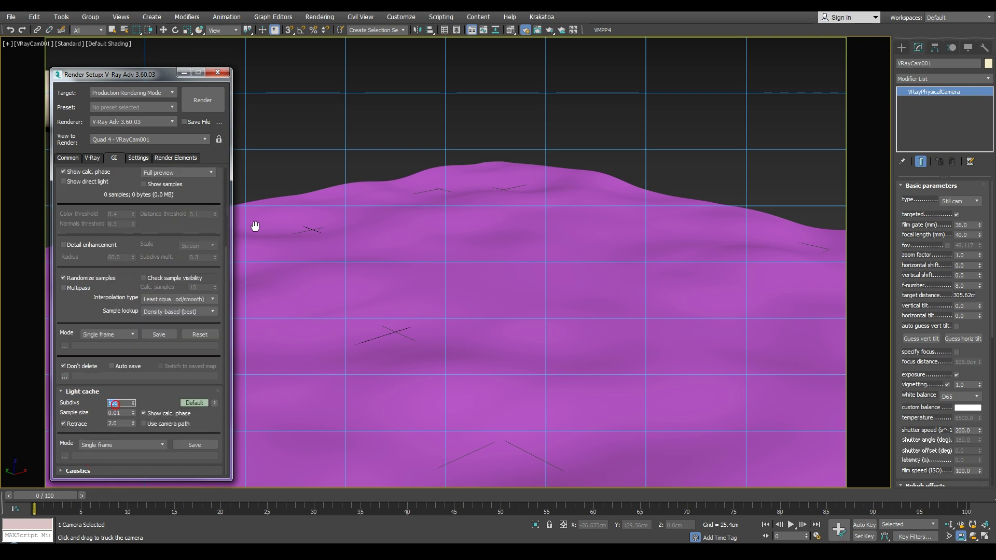
{"action": "left_click", "coordinate": [218, 72]}
Orbit and truck the V-Ray camera down to a height of about 70 cm so the terrain's horizon sits near mid-frame.
{"action": "key", "text": "w"}
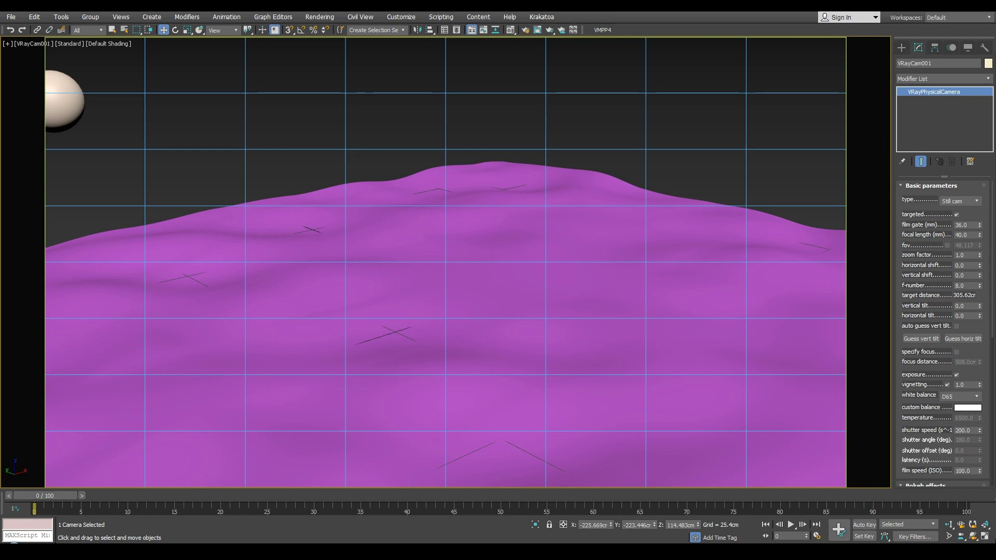
{"action": "middle_click_drag", "start_coordinate": [502, 288], "coordinate": [503, 286], "text": "alt"}
{"action": "left_click", "coordinate": [978, 536]}
{"action": "left_click_drag", "start_coordinate": [509, 291], "coordinate": [509, 285]}
{"action": "left_click_drag", "start_coordinate": [683, 347], "coordinate": [686, 349]}
{"action": "left_click", "coordinate": [958, 535]}
{"action": "left_click_drag", "start_coordinate": [607, 284], "coordinate": [591, 310]}
{"action": "right_click", "coordinate": [370, 304]}
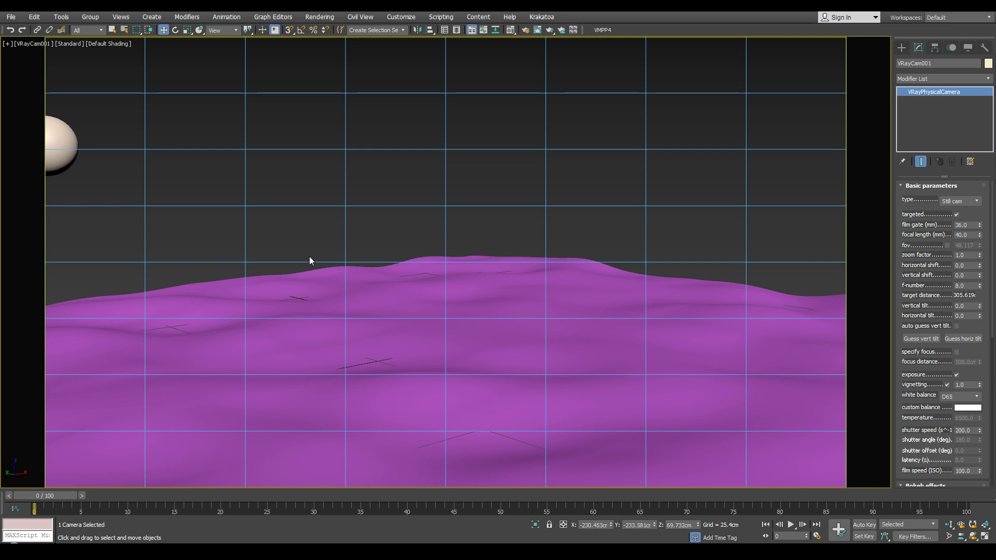
Create a tyFlow object on the slab and move its icon up above the surface.
{"action": "left_click", "coordinate": [901, 47]}
{"action": "right_click", "coordinate": [644, 157]}
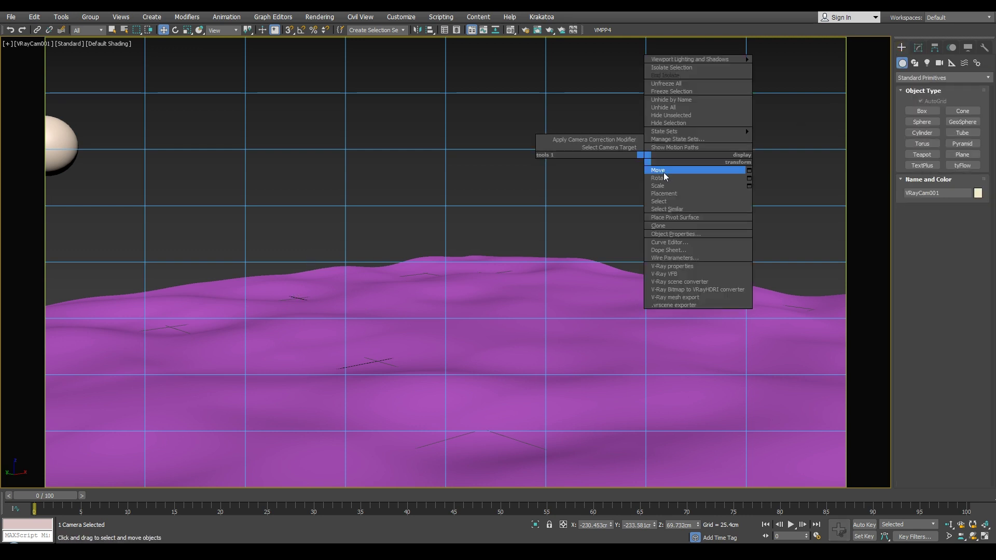
{"action": "left_click", "coordinate": [661, 180]}
{"action": "left_click", "coordinate": [962, 165]}
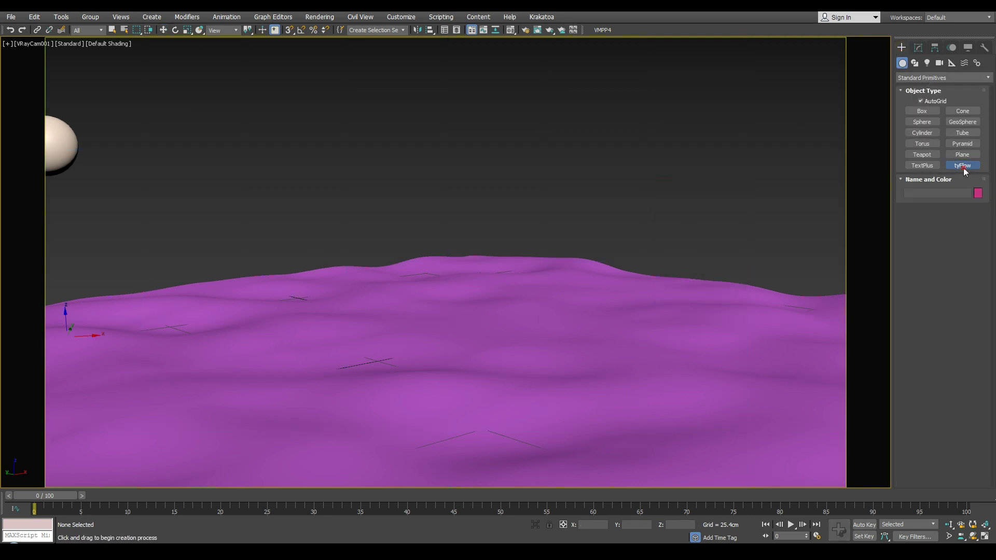
{"action": "left_click_drag", "start_coordinate": [653, 286], "coordinate": [716, 341]}
{"action": "left_click_drag", "start_coordinate": [655, 264], "coordinate": [659, 109]}
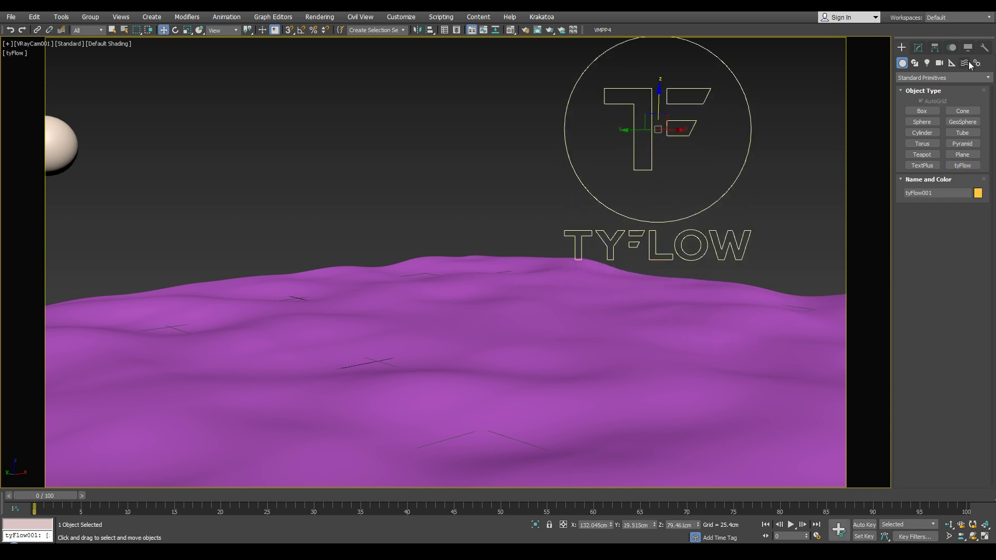
Open the tyFlow editor, narrow its window, and move it clear of the terrain view.
{"action": "left_click", "coordinate": [917, 49]}
{"action": "left_click", "coordinate": [920, 210]}
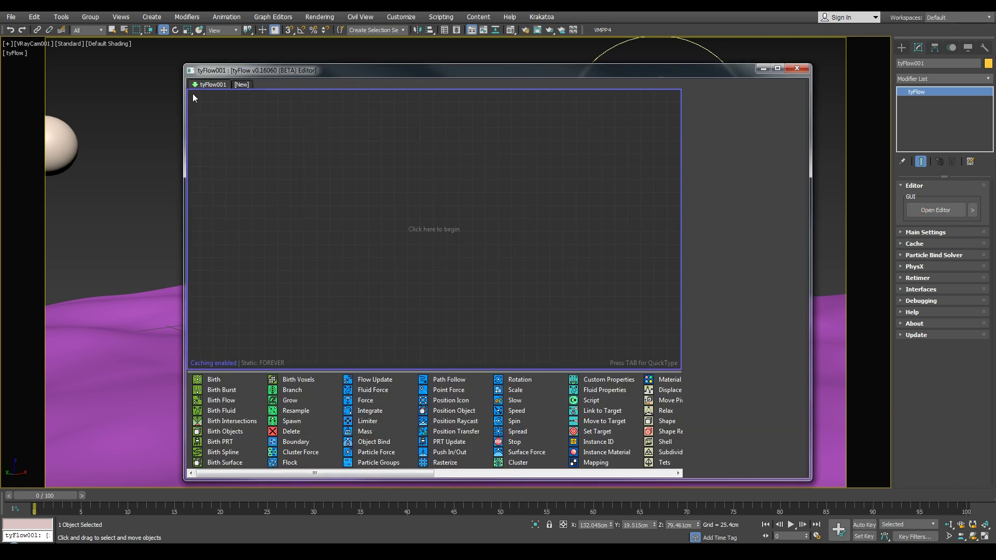
{"action": "left_click_drag", "start_coordinate": [188, 71], "coordinate": [445, 33]}
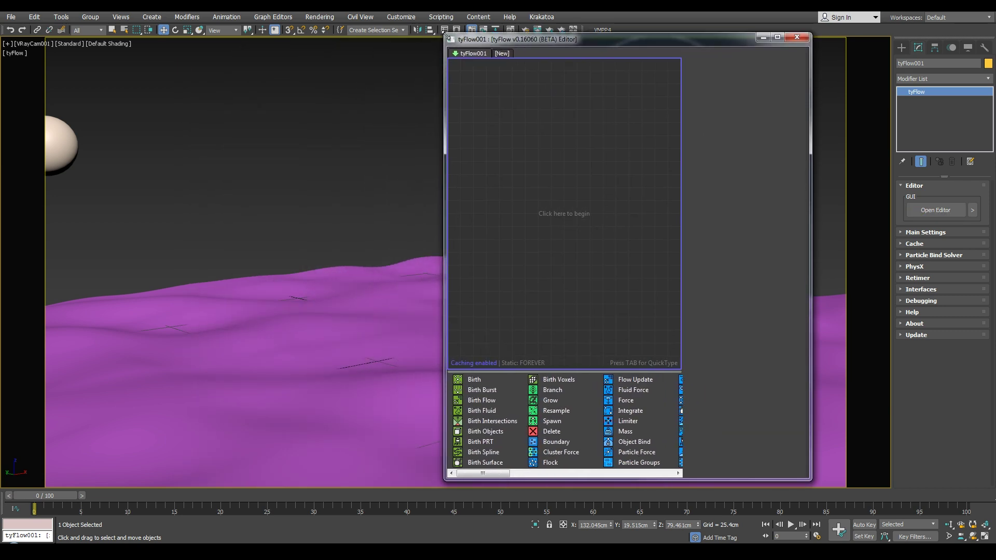
{"action": "left_click_drag", "start_coordinate": [528, 43], "coordinate": [700, 73]}
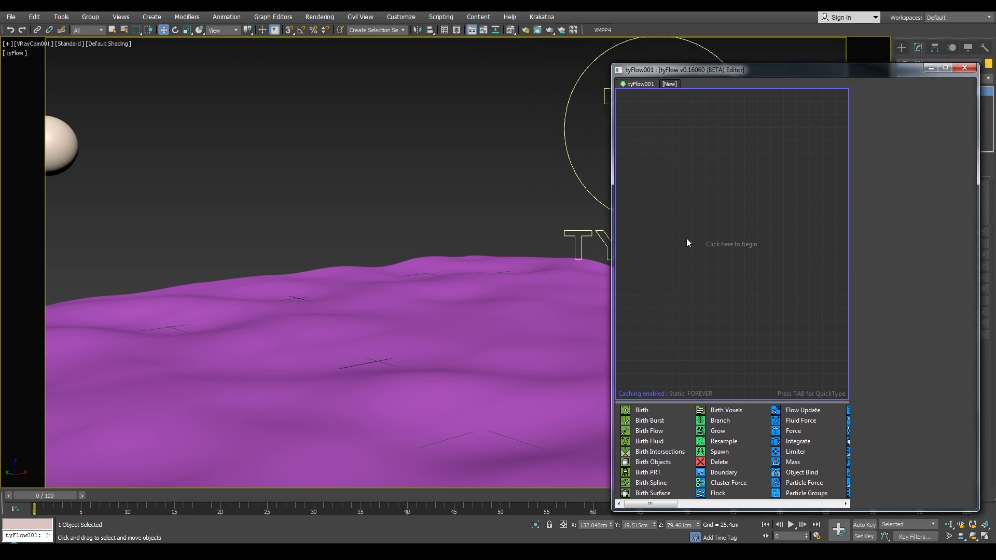
Add a Birth operator as a new event, with its end frame set to 1 and its total to 2000 particles.
{"action": "left_click_drag", "start_coordinate": [640, 411], "coordinate": [658, 163]}
{"action": "double_click", "coordinate": [938, 119]}
{"action": "type", "text": "1"}
{"action": "key", "text": "Return"}
{"action": "double_click", "coordinate": [938, 127]}
{"action": "type", "text": "2000"}
{"action": "key", "text": "Return"}
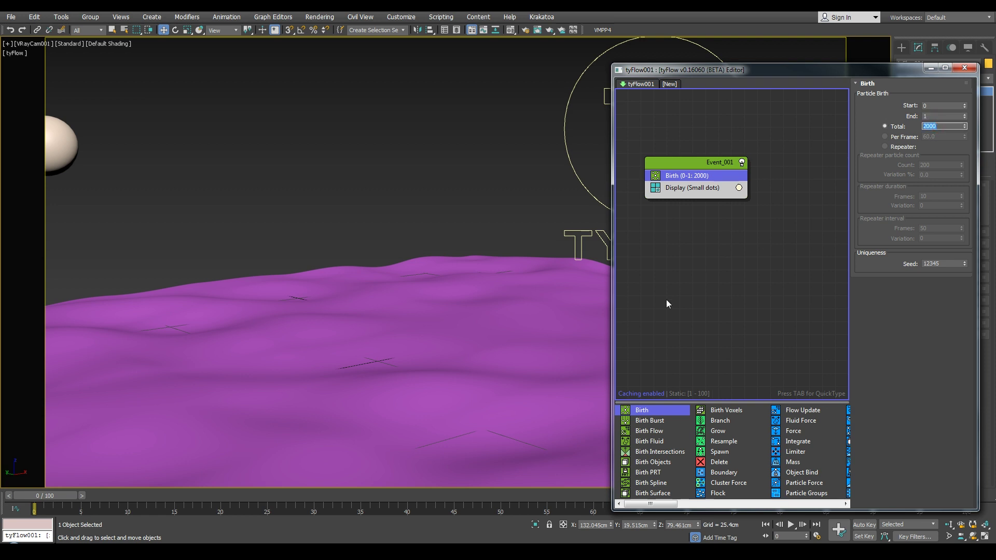
Add a Position Object operator after Birth in the event and pick the ground slab Box001 as its object.
{"action": "left_click_drag", "start_coordinate": [661, 505], "coordinate": [674, 506]}
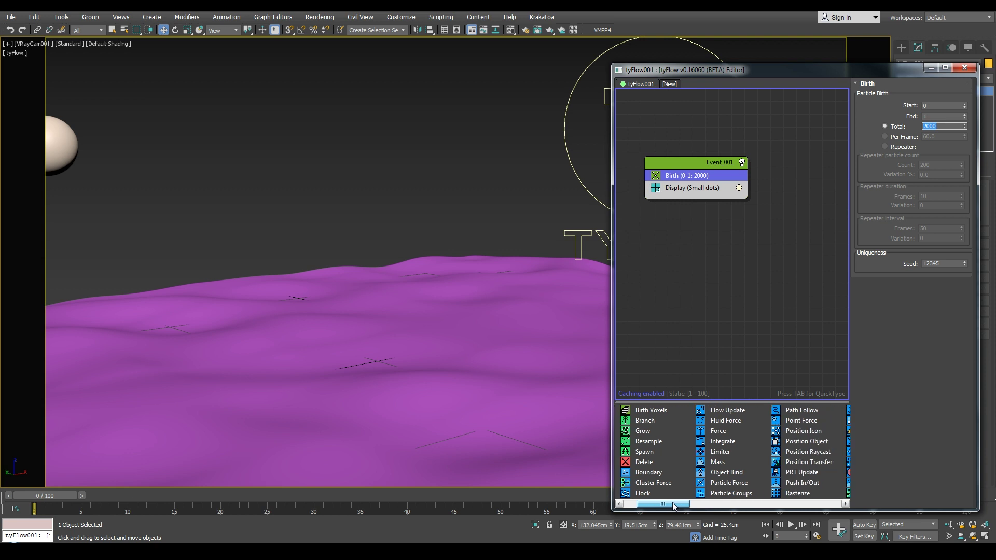
{"action": "left_click_drag", "start_coordinate": [675, 506], "coordinate": [680, 506]}
{"action": "left_click_drag", "start_coordinate": [806, 442], "coordinate": [809, 442]}
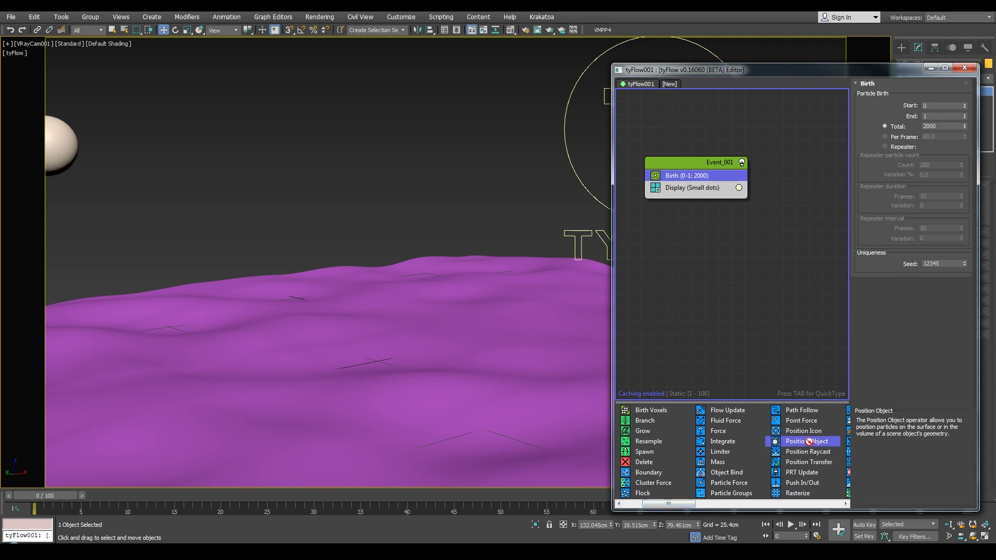
{"action": "left_click_drag", "start_coordinate": [681, 185], "coordinate": [678, 188]}
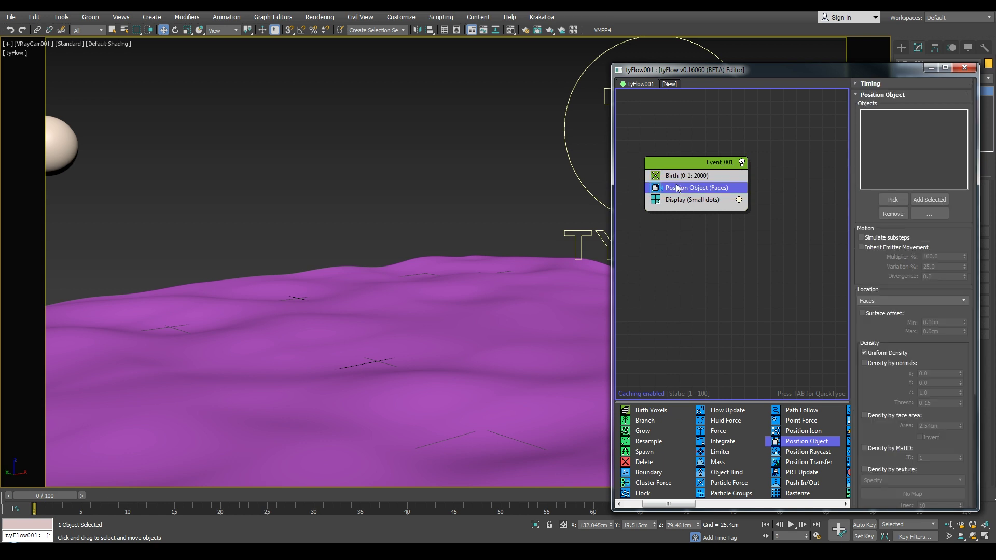
{"action": "left_click", "coordinate": [893, 199]}
{"action": "left_click", "coordinate": [471, 310]}
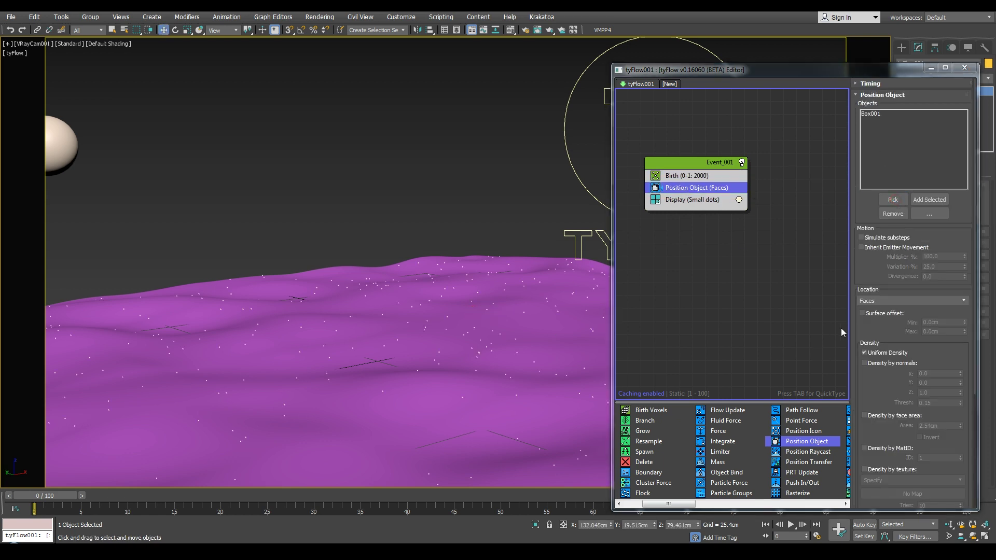
Set the Position Object operator's location to Selected Faces.
{"action": "left_click", "coordinate": [870, 301]}
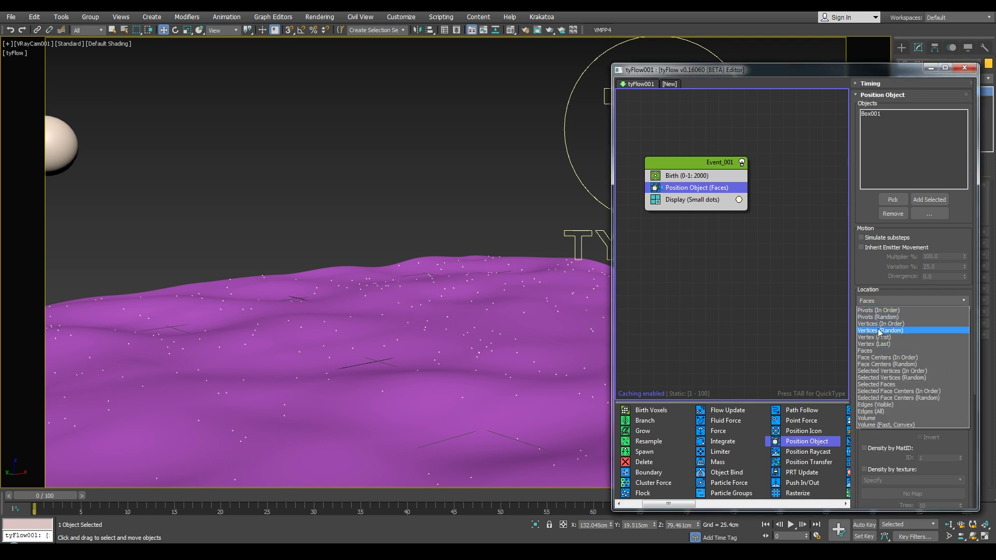
{"action": "left_click", "coordinate": [903, 386]}
{"action": "left_click", "coordinate": [709, 177]}
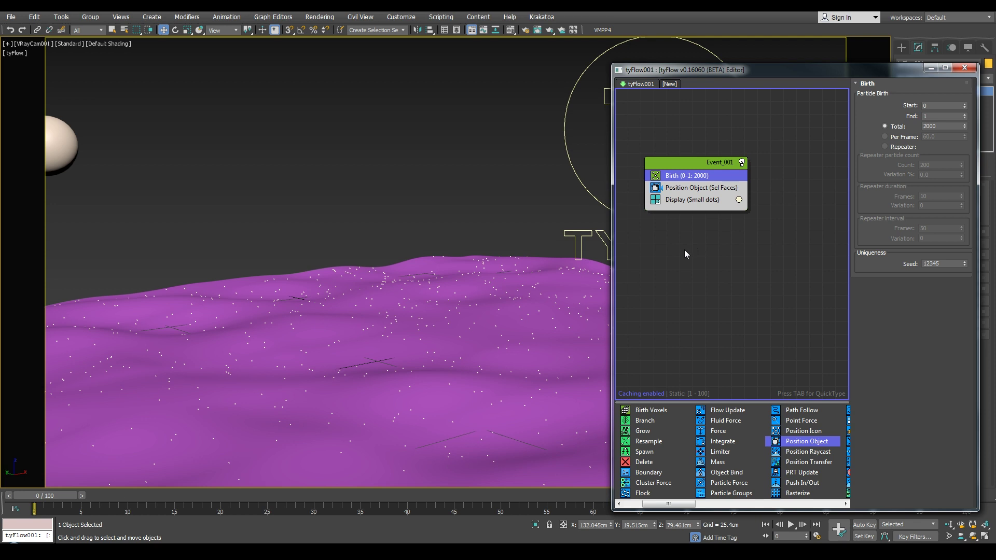
Insert a Shape operator between Birth and Position Object, using the 3D Tetra mesh.
{"action": "left_click_drag", "start_coordinate": [662, 504], "coordinate": [688, 505]}
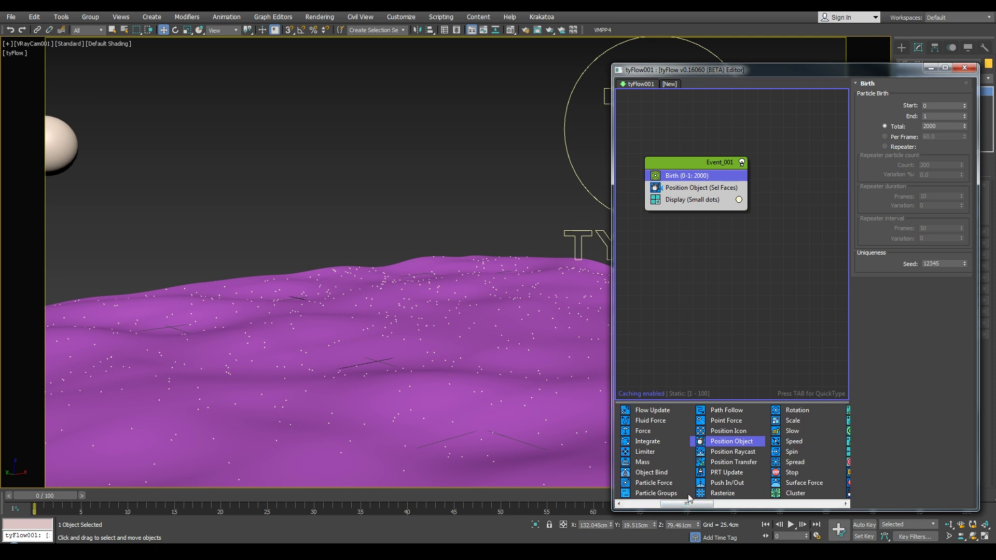
{"action": "left_click", "coordinate": [731, 464]}
{"action": "key", "text": "s"}
{"action": "key", "text": "s"}
{"action": "key", "text": "s"}
{"action": "key", "text": "s"}
{"action": "key", "text": "s"}
{"action": "key", "text": "s"}
{"action": "key", "text": "s"}
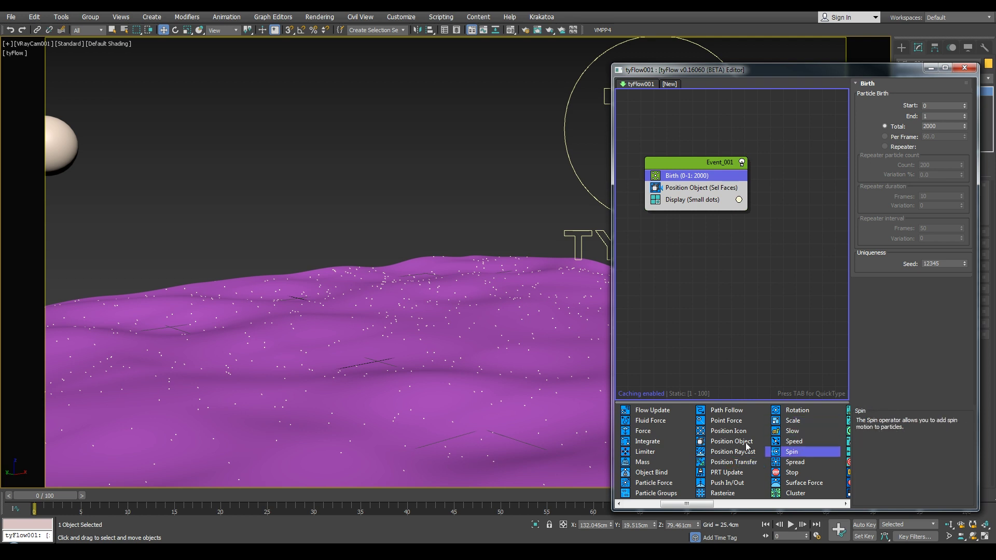
{"action": "key", "text": "s"}
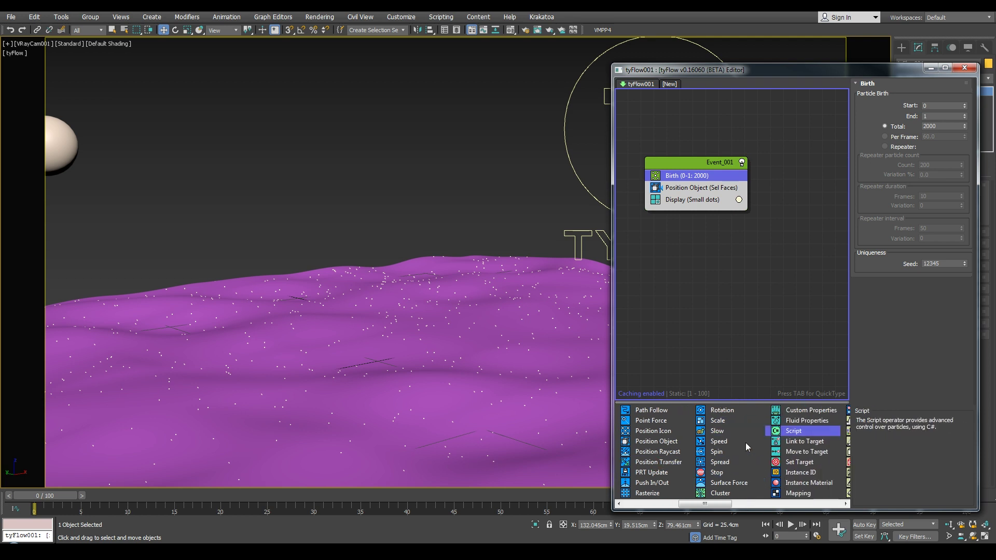
{"action": "key", "text": "s"}
{"action": "key", "text": "s"}
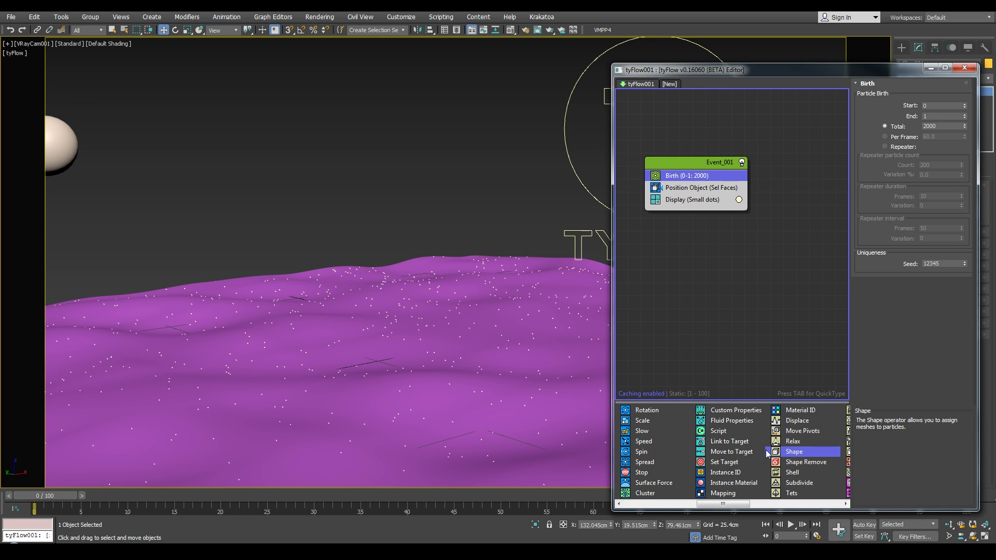
{"action": "left_click_drag", "start_coordinate": [795, 455], "coordinate": [696, 186]}
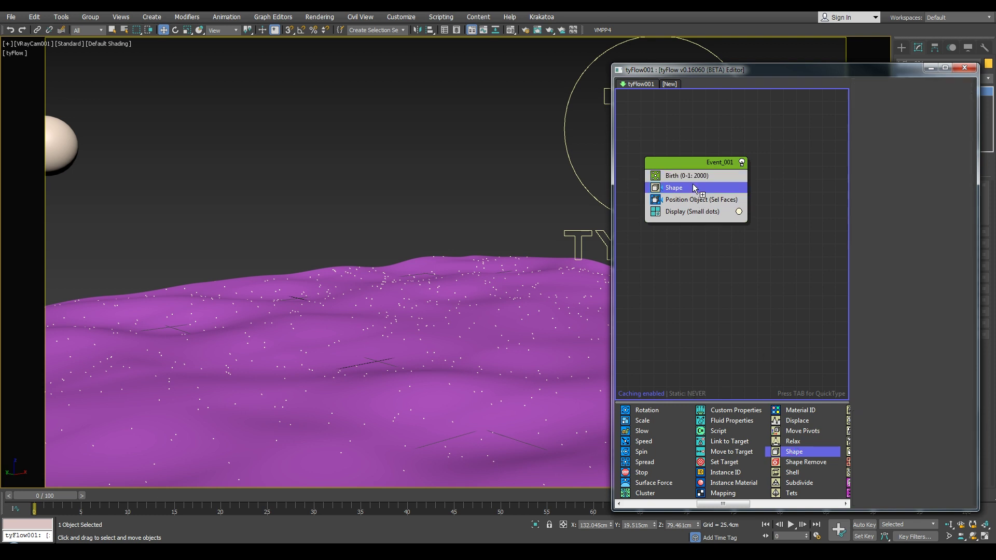
{"action": "left_click", "coordinate": [864, 360]}
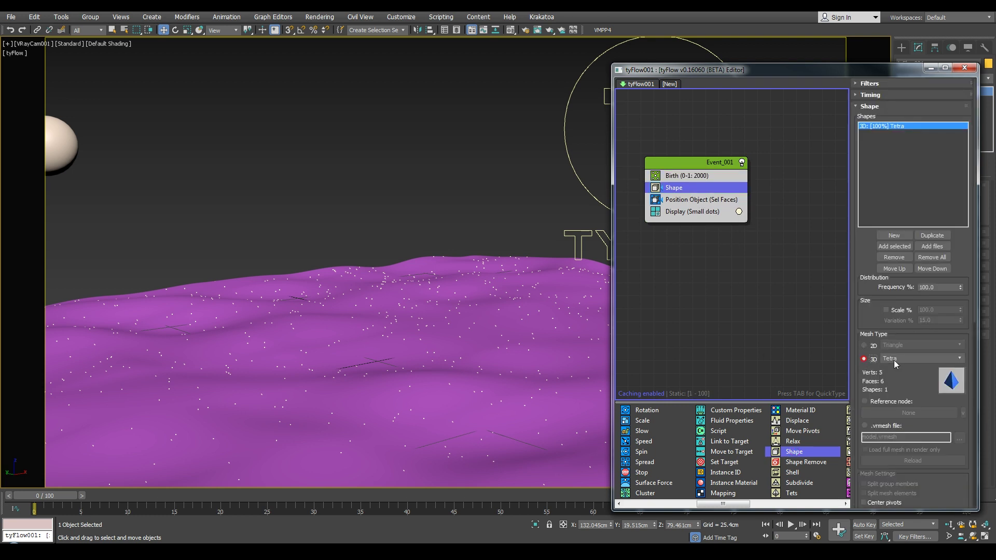
Set the event's Display operator type to Geometry.
{"action": "left_click", "coordinate": [667, 213]}
{"action": "left_click", "coordinate": [882, 104]}
{"action": "left_click", "coordinate": [870, 156]}
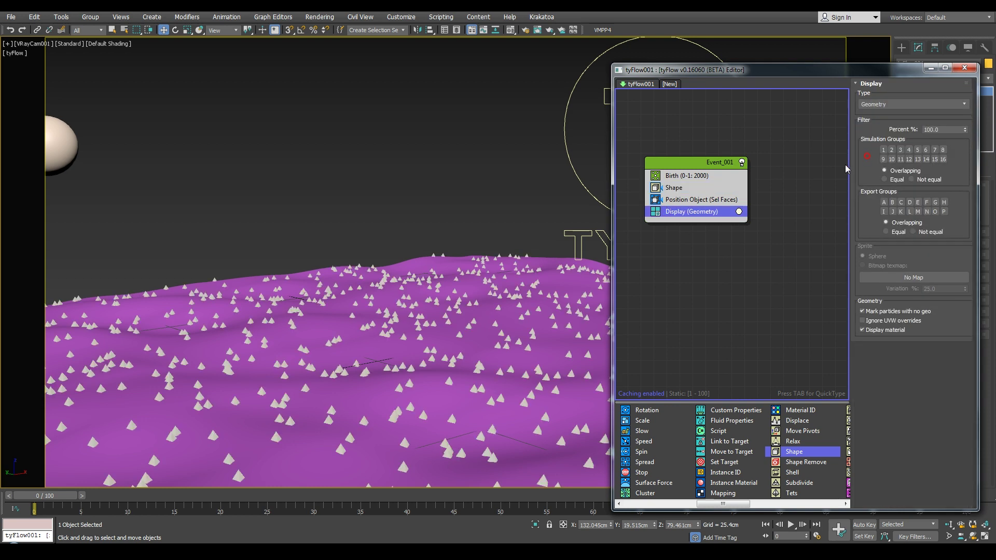
Change the Shape operator's 3D mesh to Grass (Short).
{"action": "left_click", "coordinate": [684, 189]}
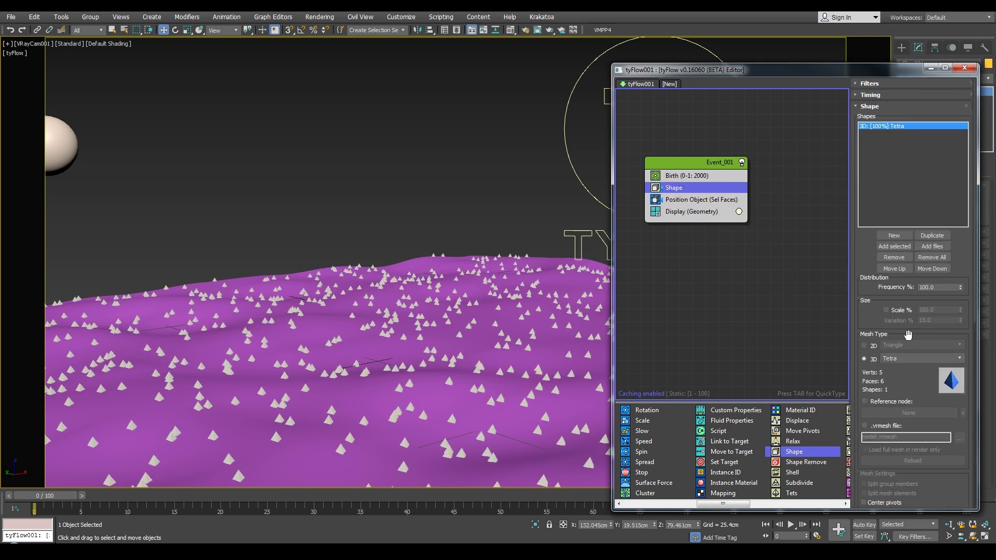
{"action": "left_click", "coordinate": [896, 360]}
{"action": "scroll", "coordinate": [913, 260], "scroll_direction": "down", "scroll_amount": 3}
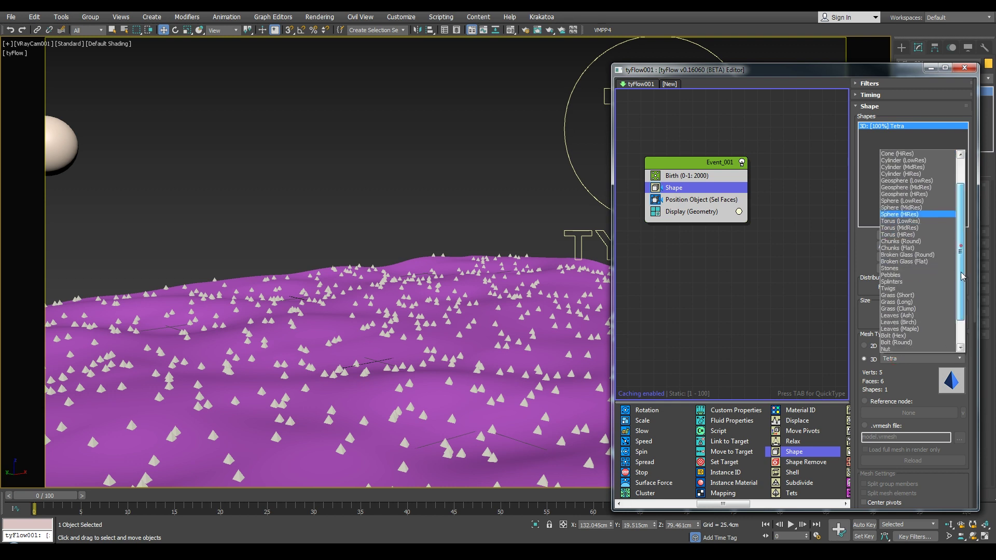
{"action": "left_click", "coordinate": [914, 275]}
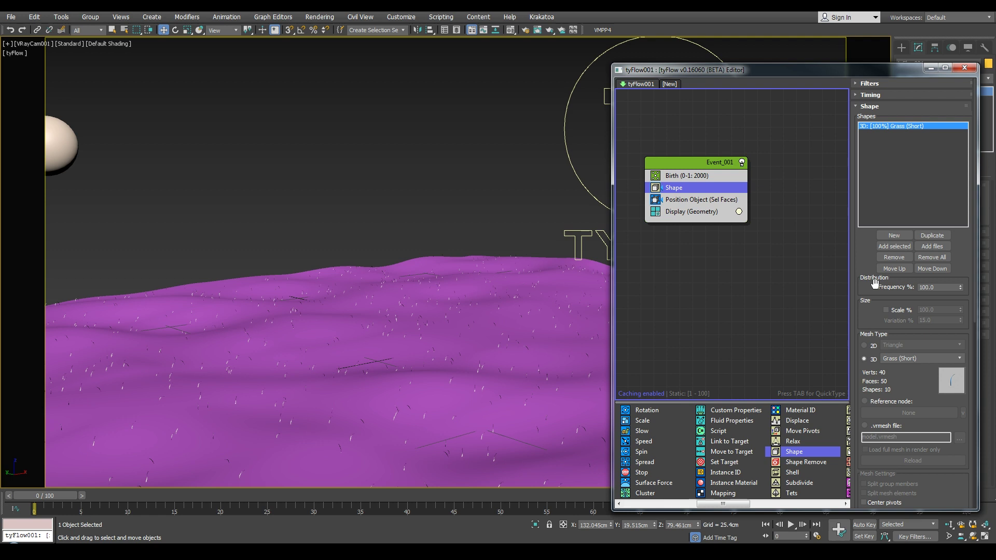
{"action": "left_click", "coordinate": [897, 360]}
{"action": "left_click", "coordinate": [896, 359]}
{"action": "right_click", "coordinate": [506, 255]}
{"action": "left_click", "coordinate": [524, 265]}
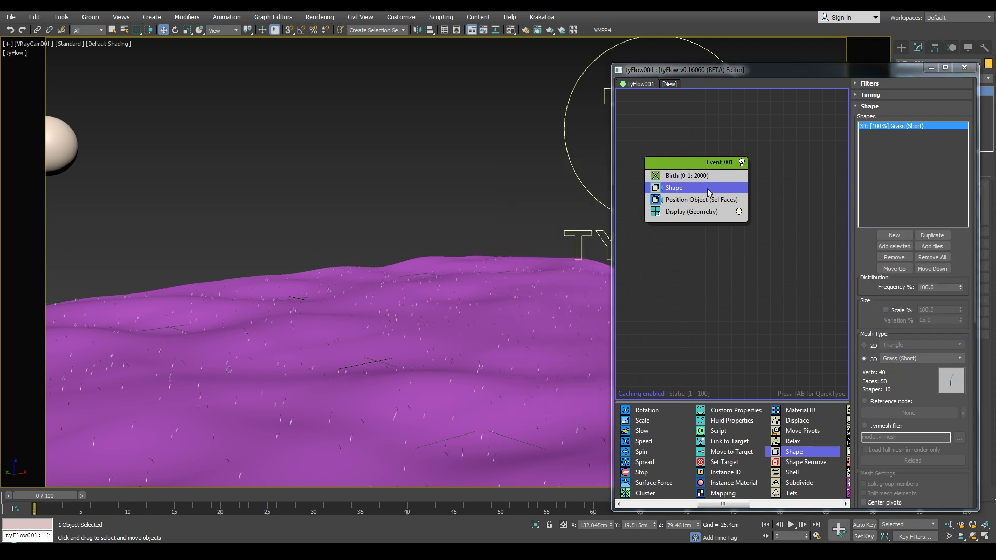
Set the Birth operator's total to 20000 particles.
{"action": "left_click", "coordinate": [695, 176]}
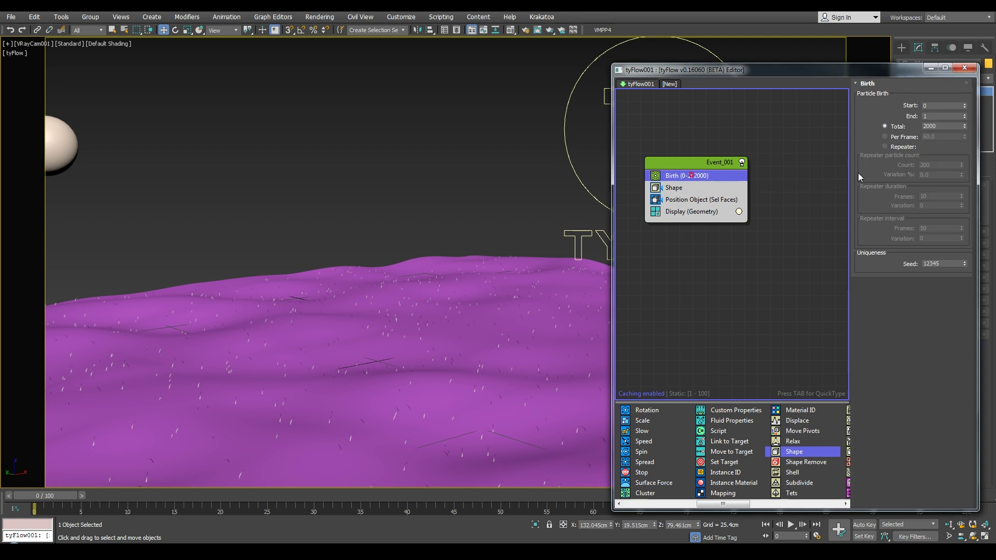
{"action": "double_click", "coordinate": [932, 127]}
{"action": "key", "text": "Return"}
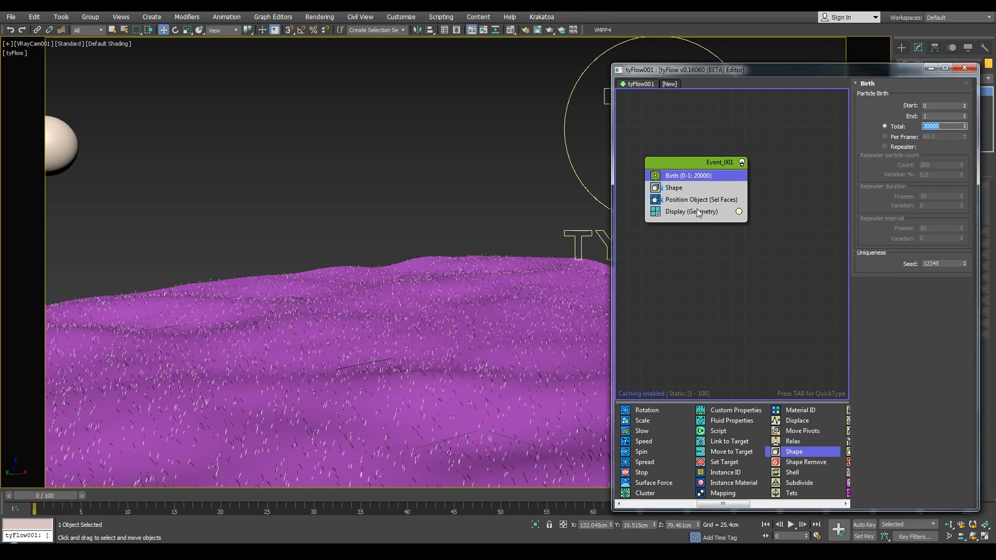
{"action": "right_click", "coordinate": [432, 216]}
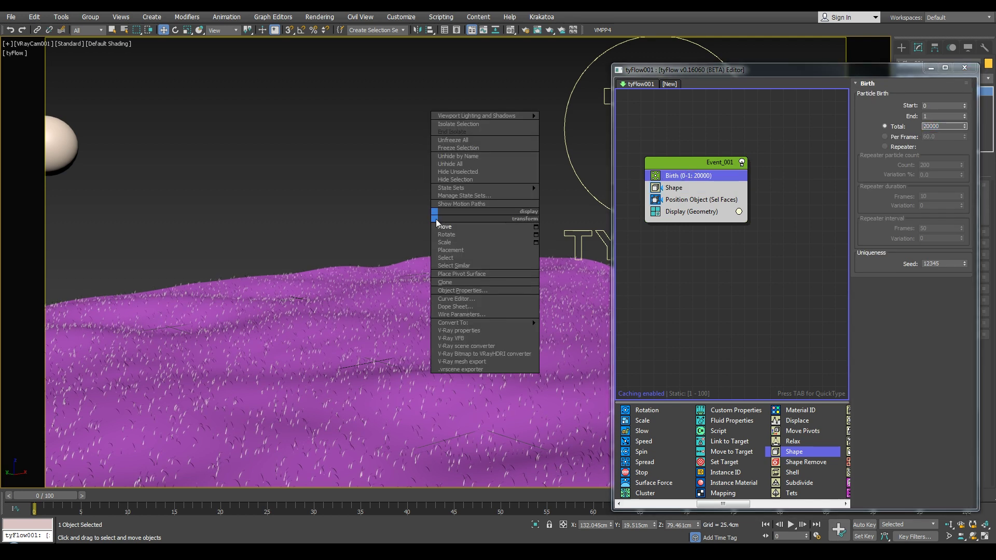
{"action": "left_click", "coordinate": [450, 227]}
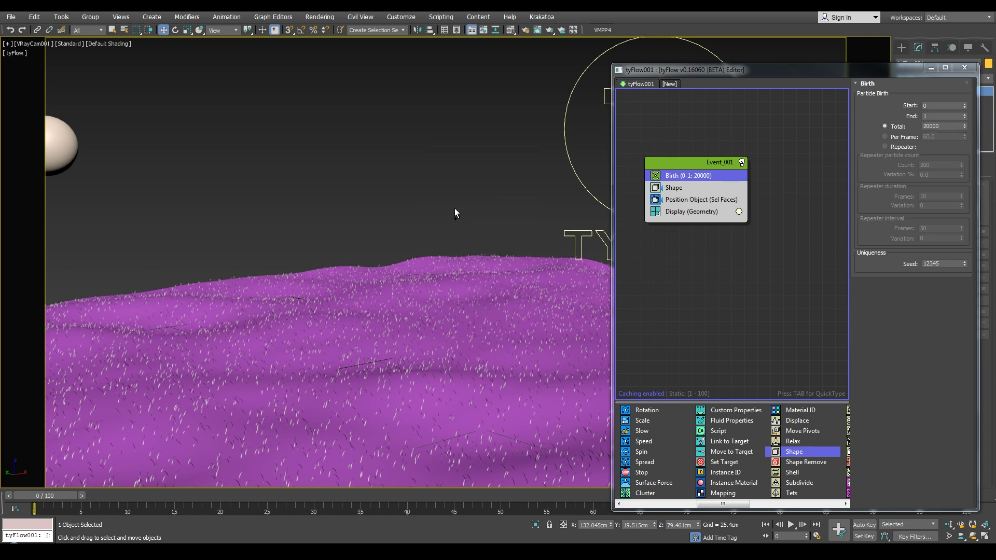
Open the Material Editor and change the first material slot to a VRayMtl.
{"action": "left_click_drag", "start_coordinate": [804, 71], "coordinate": [796, 70]}
{"action": "right_click", "coordinate": [459, 153]}
{"action": "left_click", "coordinate": [419, 182]}
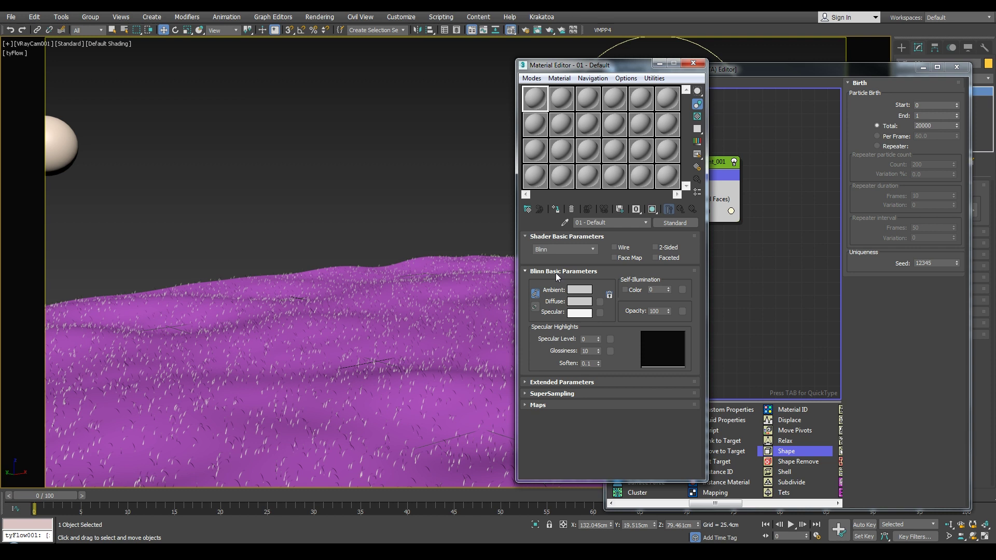
{"action": "left_click", "coordinate": [673, 222]}
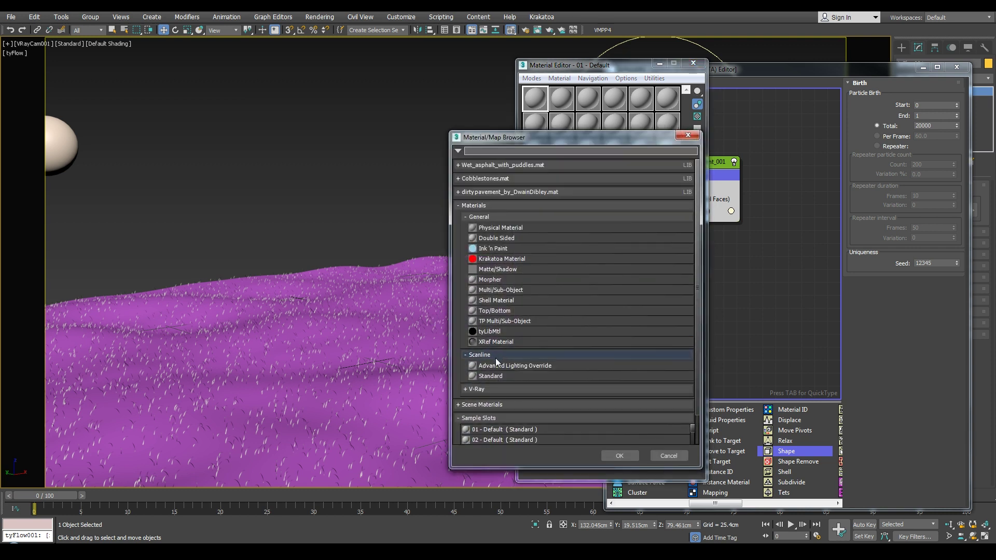
{"action": "left_click", "coordinate": [474, 387]}
{"action": "scroll", "coordinate": [516, 395], "scroll_direction": "down", "scroll_amount": 1}
{"action": "scroll", "coordinate": [516, 395], "scroll_direction": "down", "scroll_amount": 4}
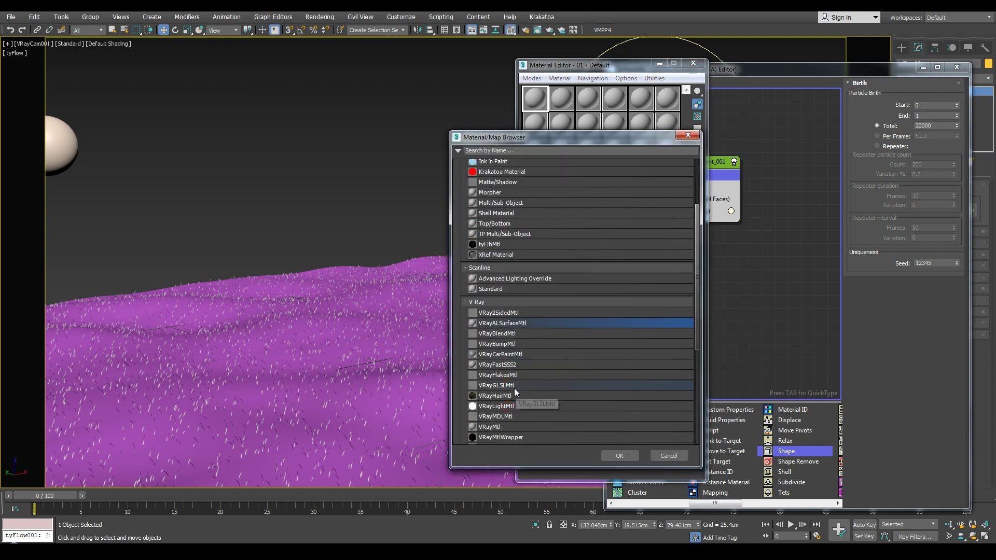
{"action": "double_click", "coordinate": [497, 377]}
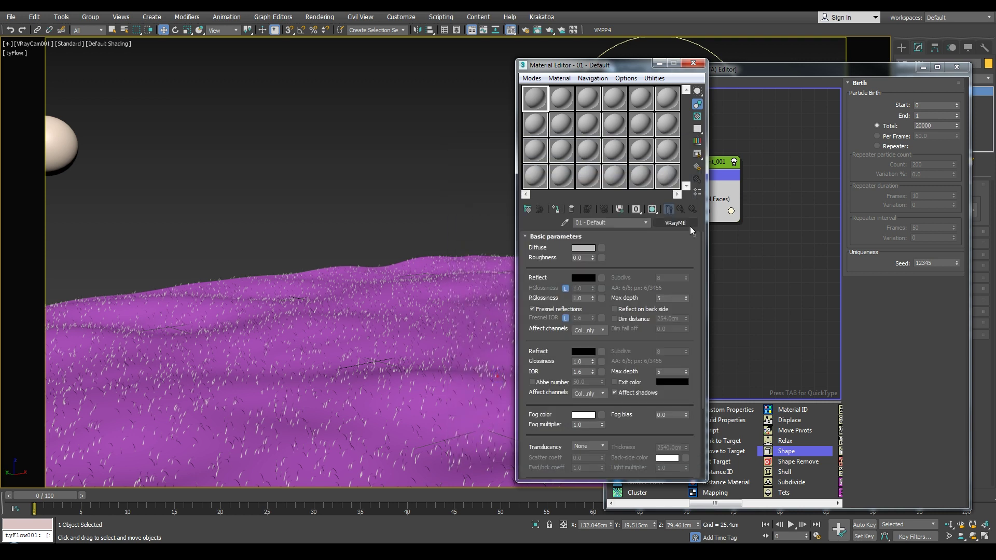
Load the grass0138 JPG from drive C as a bitmap in the first material's diffuse map.
{"action": "left_click", "coordinate": [600, 249]}
{"action": "scroll", "coordinate": [551, 249], "scroll_direction": "up", "scroll_amount": 3}
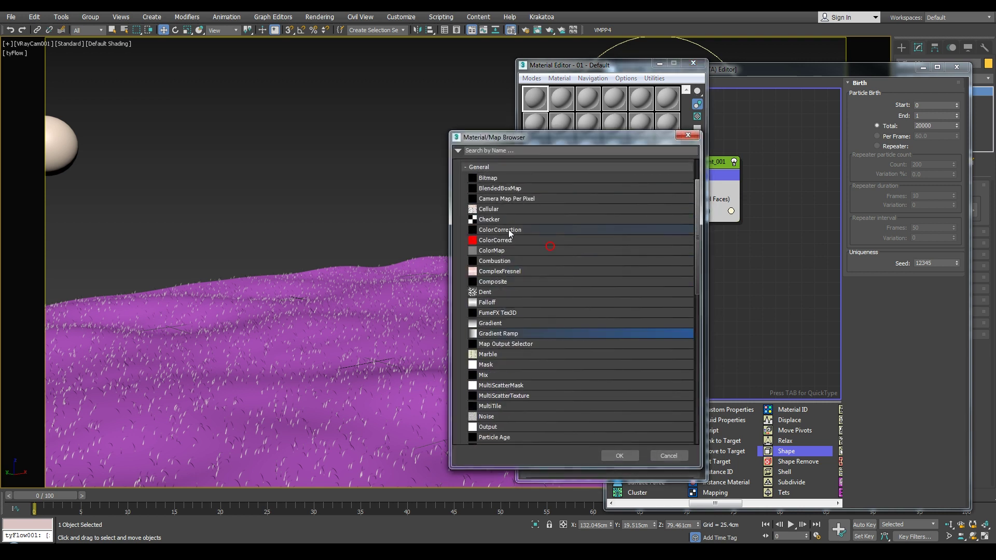
{"action": "double_click", "coordinate": [492, 177]}
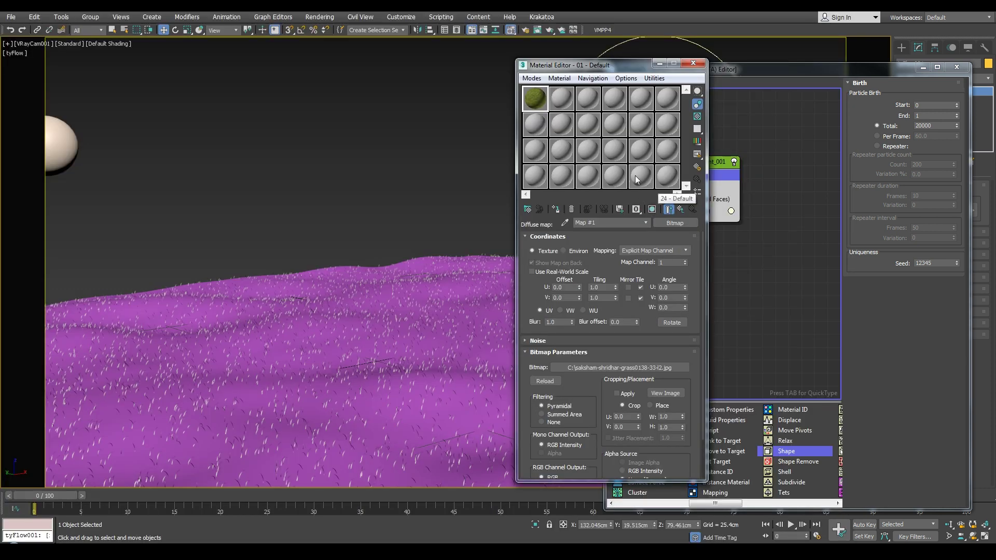
Change the second material slot to a VRayMtl.
{"action": "left_click", "coordinate": [562, 101]}
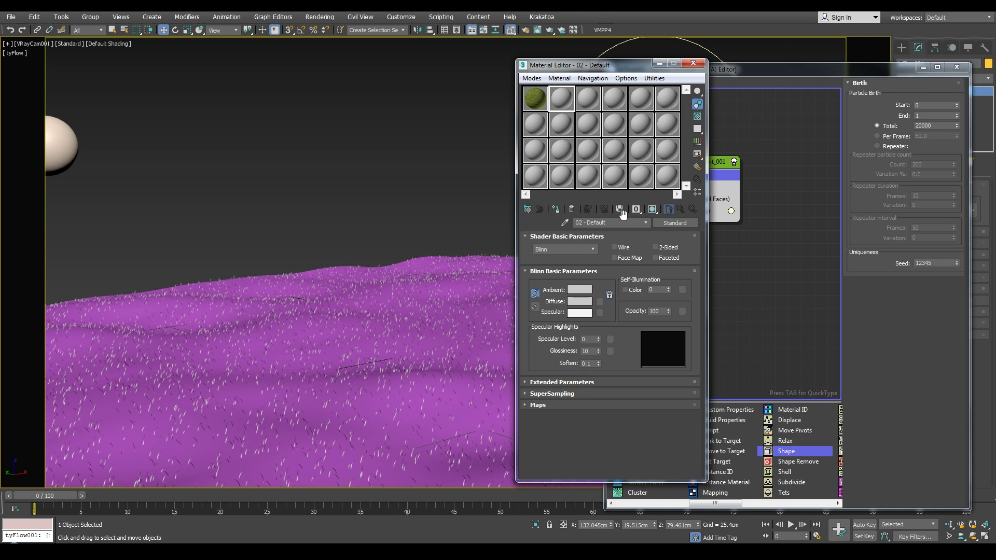
{"action": "left_click", "coordinate": [659, 224]}
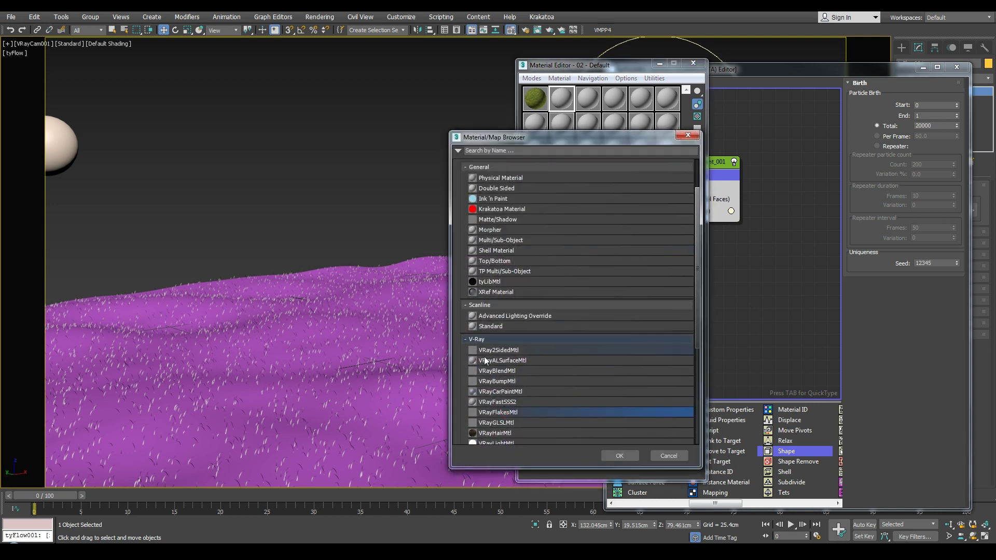
{"action": "scroll", "coordinate": [506, 410], "scroll_direction": "down", "scroll_amount": 2}
{"action": "double_click", "coordinate": [506, 415]}
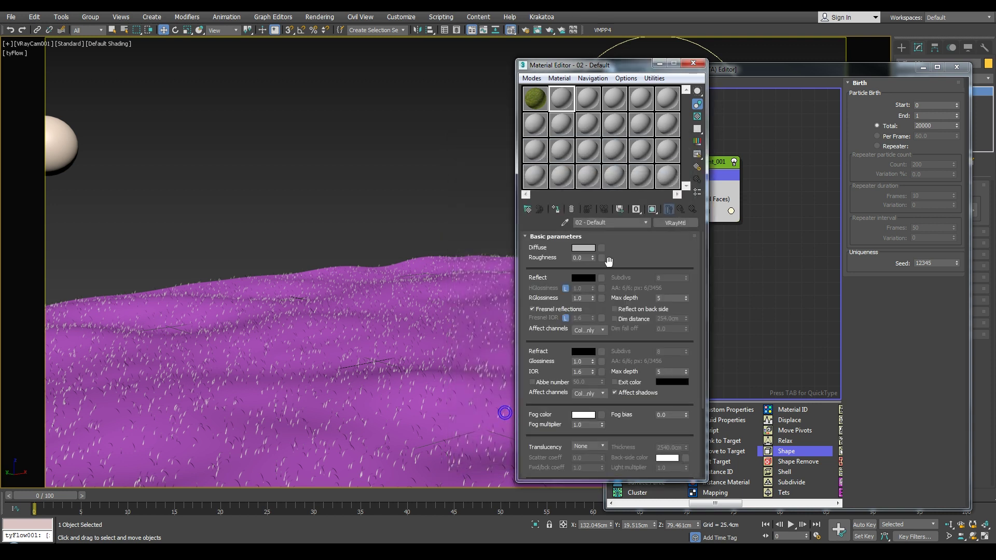
Load grassnrocks.jpg from drive C as a bitmap in the second material's diffuse map.
{"action": "left_click", "coordinate": [604, 247]}
{"action": "scroll", "coordinate": [495, 198], "scroll_direction": "up", "scroll_amount": 3}
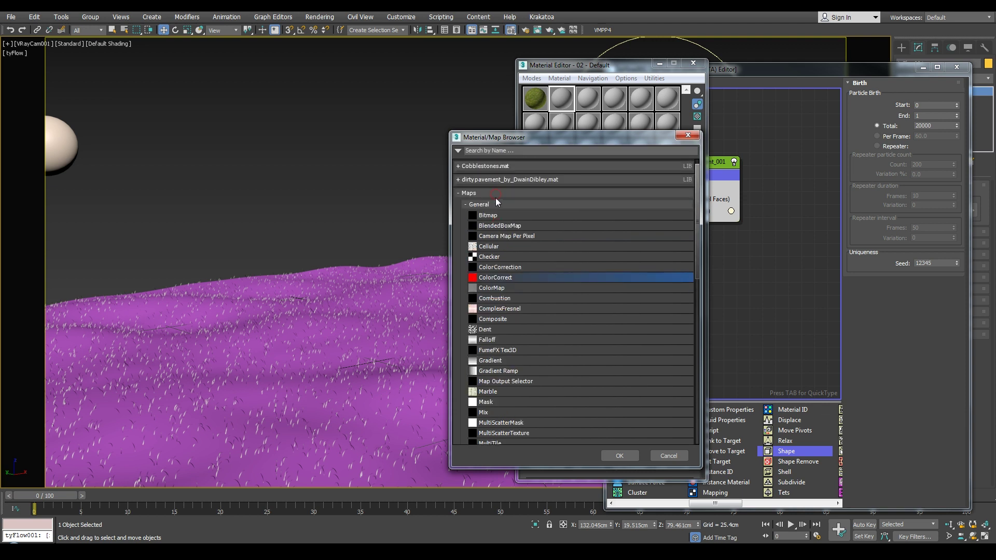
{"action": "double_click", "coordinate": [493, 210]}
{"action": "left_click", "coordinate": [96, 317]}
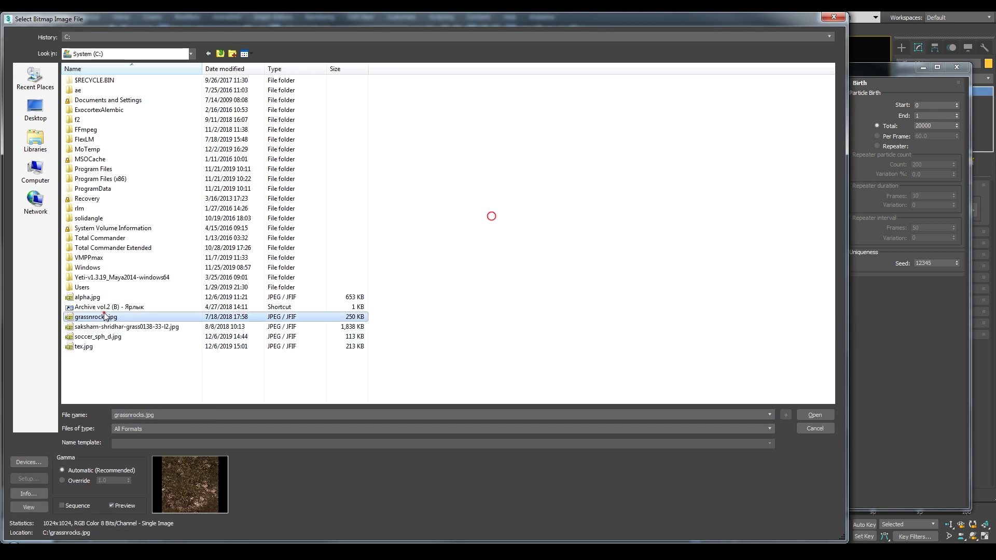
{"action": "left_click", "coordinate": [805, 415]}
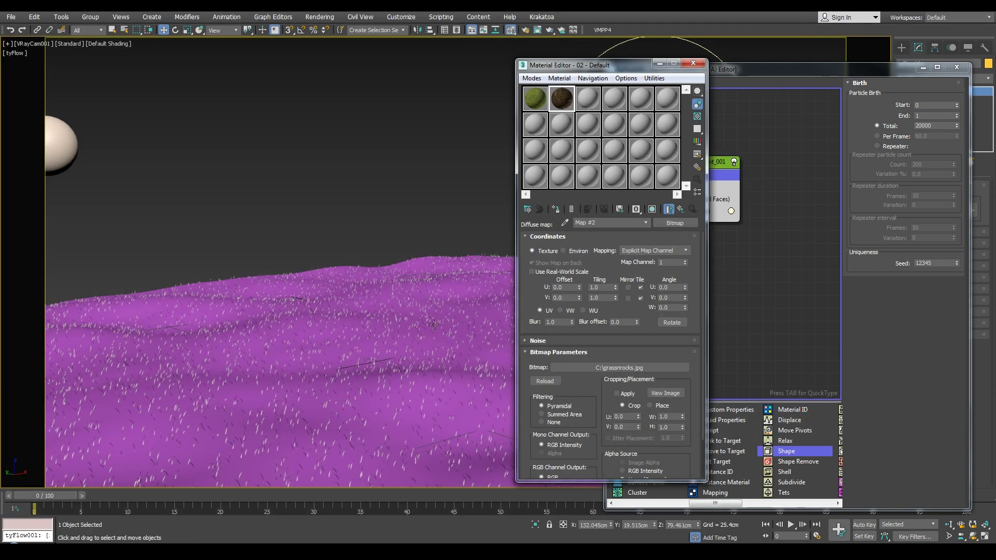
Assign the second material to the ground slab and show its texture in the viewport.
{"action": "mouse_move", "coordinate": [896, 73]}
{"action": "left_mouse_down"}
{"action": "mouse_move", "coordinate": [813, 69]}
{"action": "mouse_move", "coordinate": [871, 79]}
{"action": "mouse_move", "coordinate": [900, 70]}
{"action": "left_mouse_up"}
{"action": "left_click", "coordinate": [565, 63]}
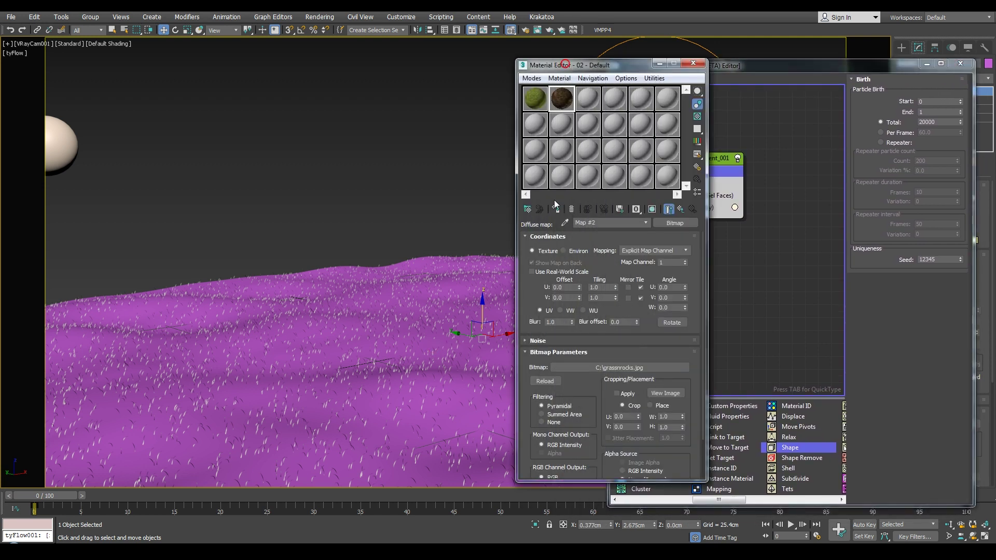
{"action": "left_click", "coordinate": [555, 209]}
{"action": "left_click", "coordinate": [654, 211]}
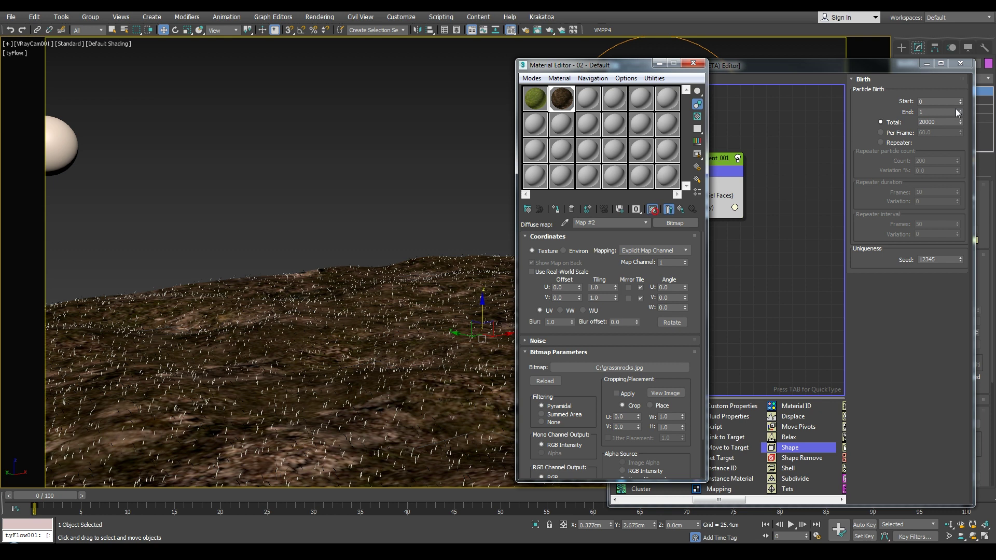
Add a UVW Map modifier with Box mapping to the ground slab.
{"action": "left_click", "coordinate": [926, 64]}
{"action": "left_click", "coordinate": [933, 80]}
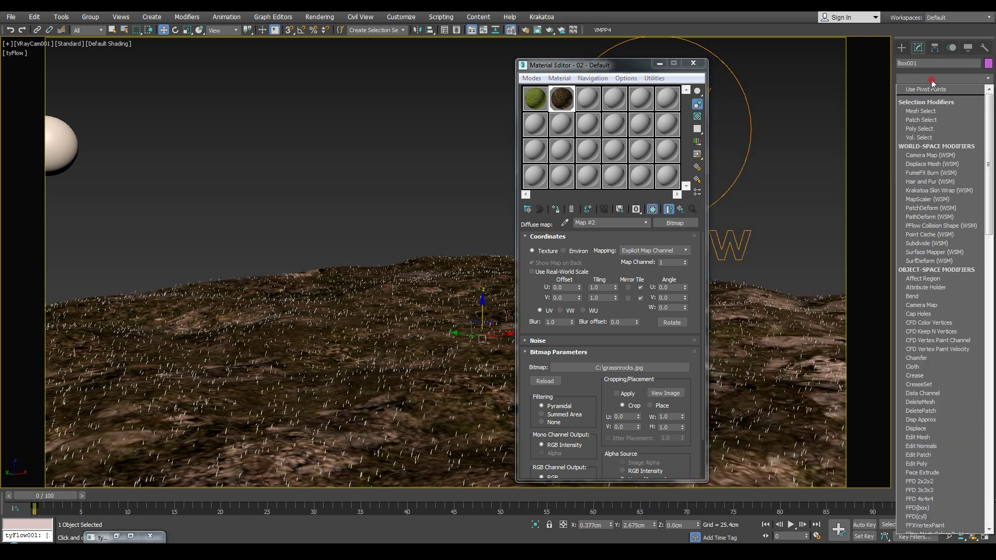
{"action": "type", "text": "uv"}
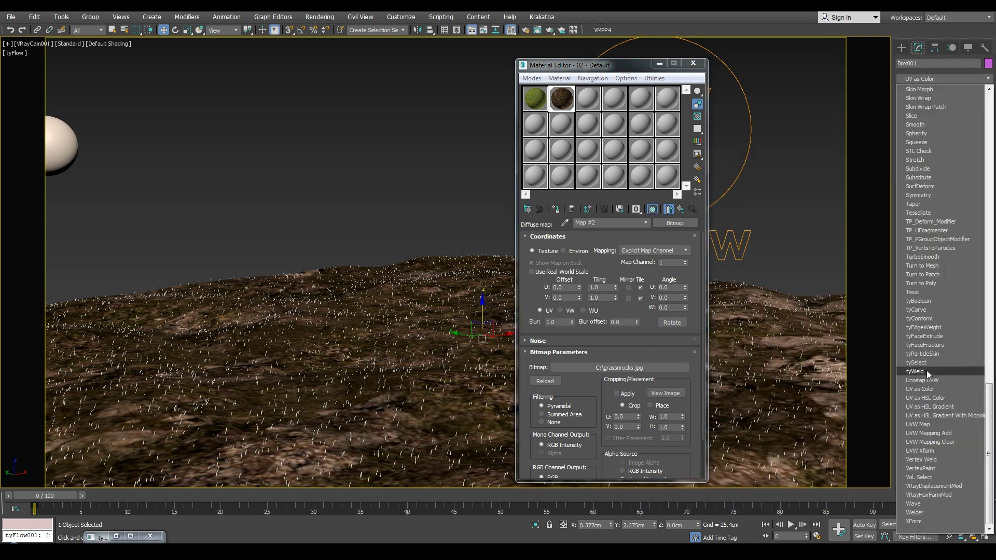
{"action": "type", "text": "w"}
{"action": "key", "text": "Return"}
{"action": "left_click", "coordinate": [932, 245]}
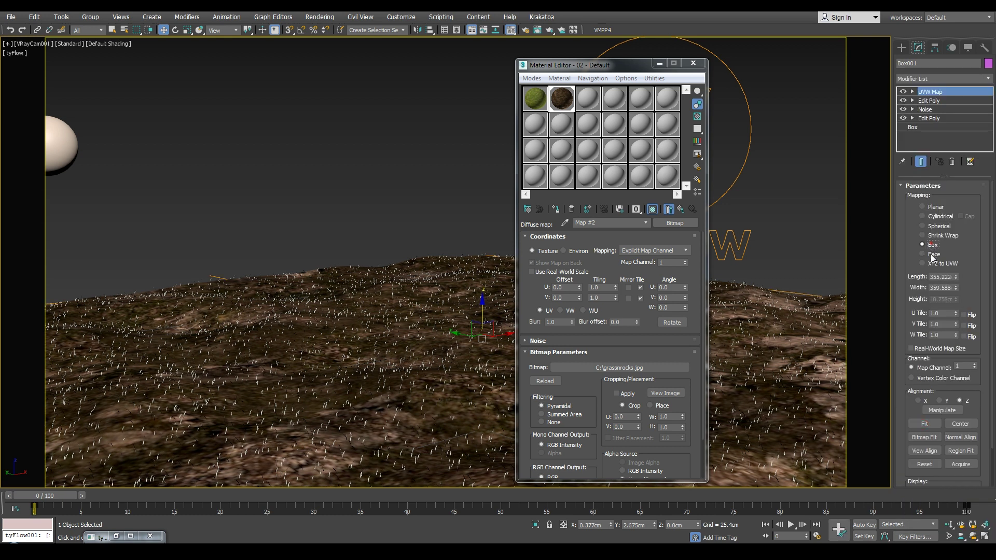
Set the slab's UVW Map tiling to 10 in both U and V.
{"action": "double_click", "coordinate": [944, 313]}
{"action": "type", "text": "10"}
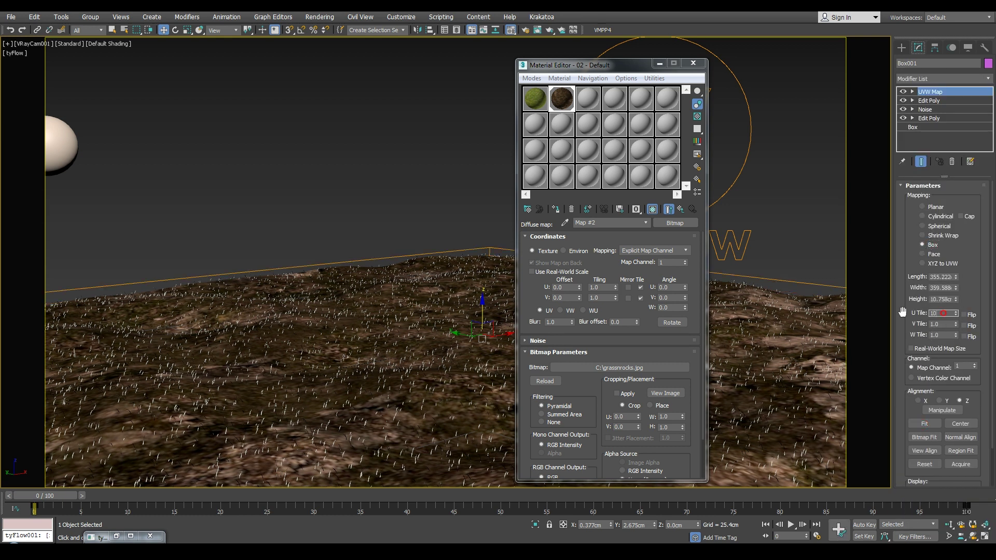
{"action": "key", "text": "Return"}
{"action": "double_click", "coordinate": [943, 325]}
{"action": "type", "text": "10"}
{"action": "key", "text": "Return"}
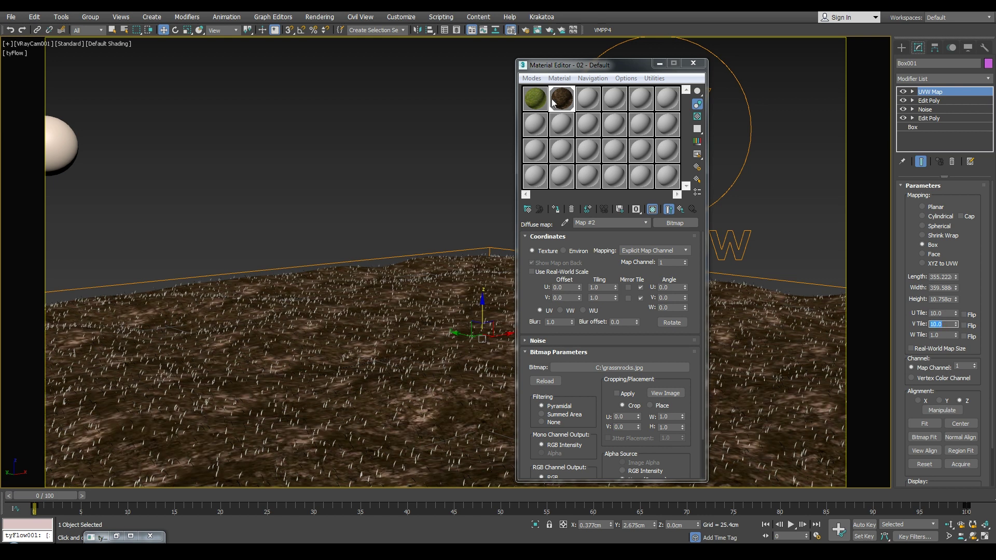
Add an Instance Material operator after Shape in Event_001 and assign the grass material to it as an instance.
{"action": "left_click", "coordinate": [535, 101]}
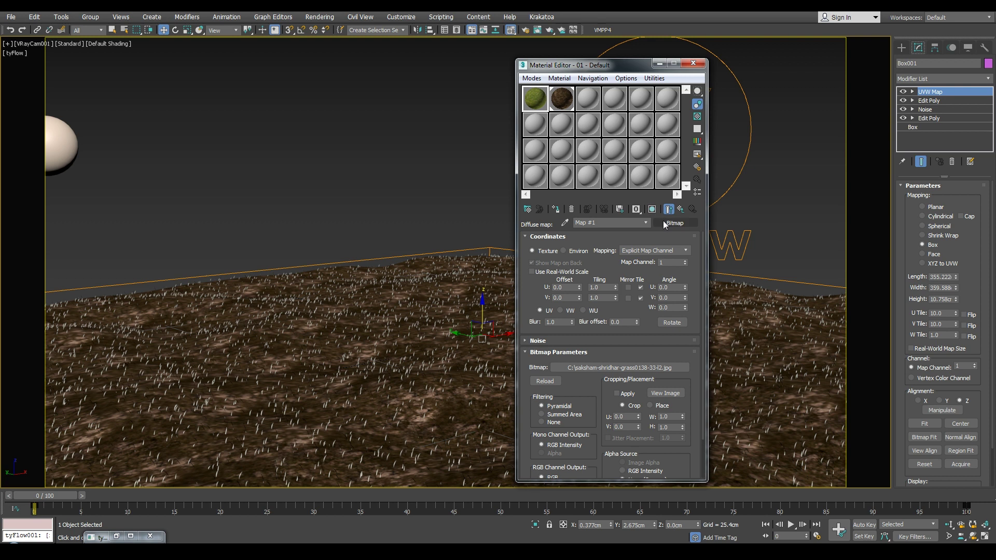
{"action": "left_click", "coordinate": [680, 209]}
{"action": "left_click", "coordinate": [116, 536]}
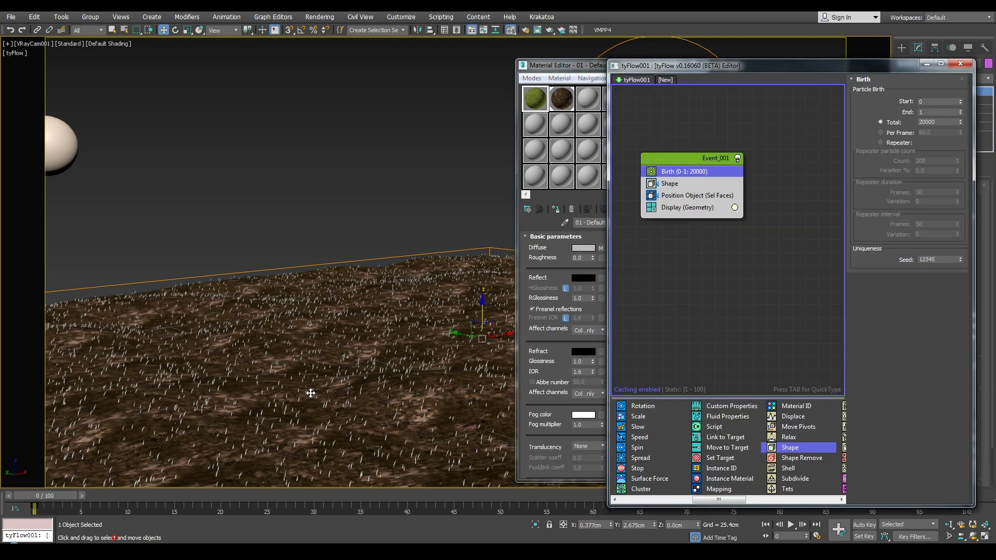
{"action": "left_click_drag", "start_coordinate": [748, 66], "coordinate": [752, 57]}
{"action": "left_click", "coordinate": [558, 69]}
{"action": "left_click_drag", "start_coordinate": [583, 72], "coordinate": [454, 72]}
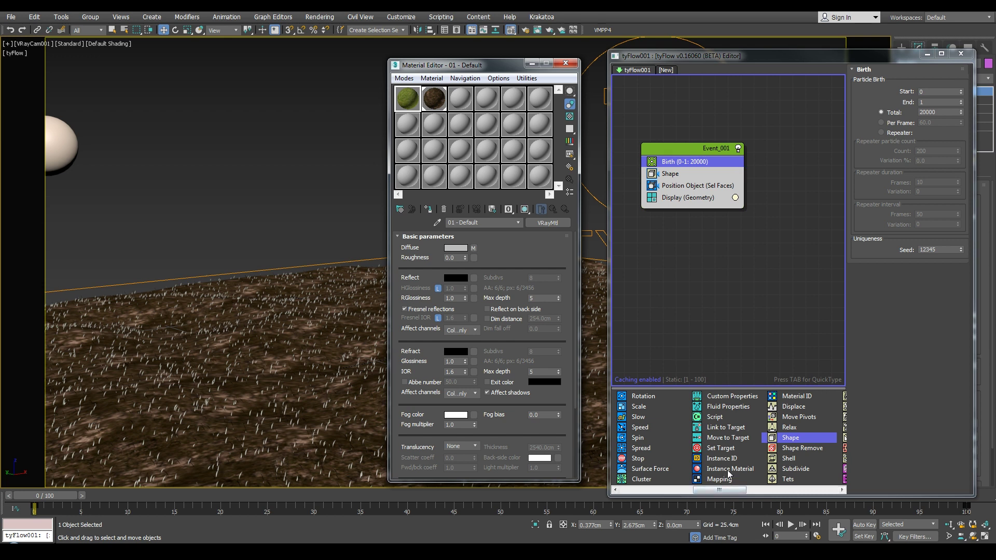
{"action": "left_click_drag", "start_coordinate": [729, 472], "coordinate": [685, 185]}
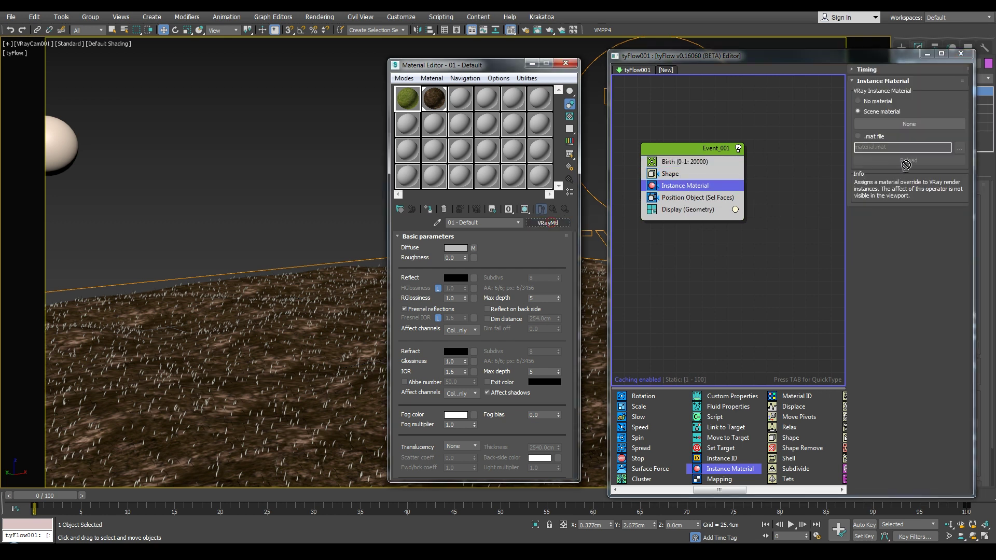
{"action": "left_click", "coordinate": [907, 126]}
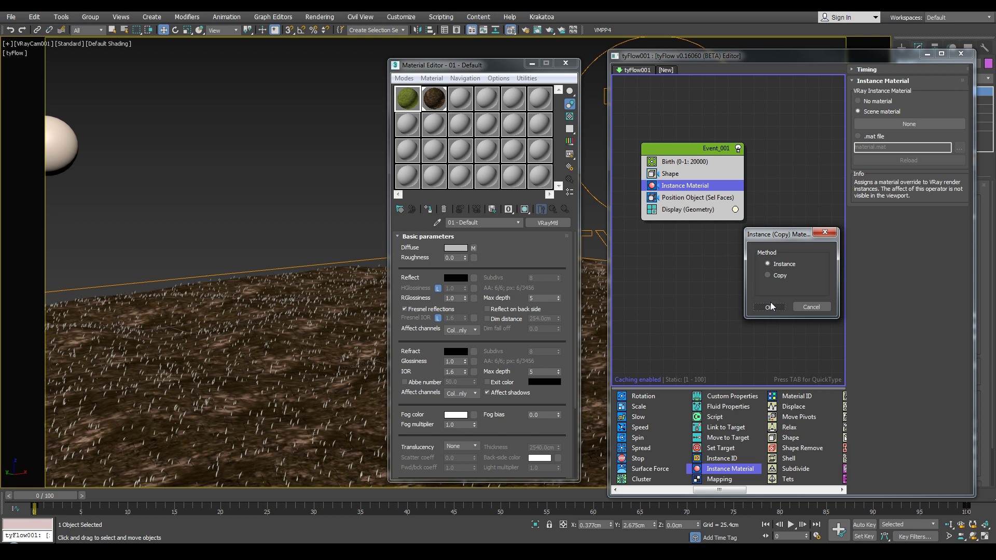
{"action": "left_click", "coordinate": [770, 305]}
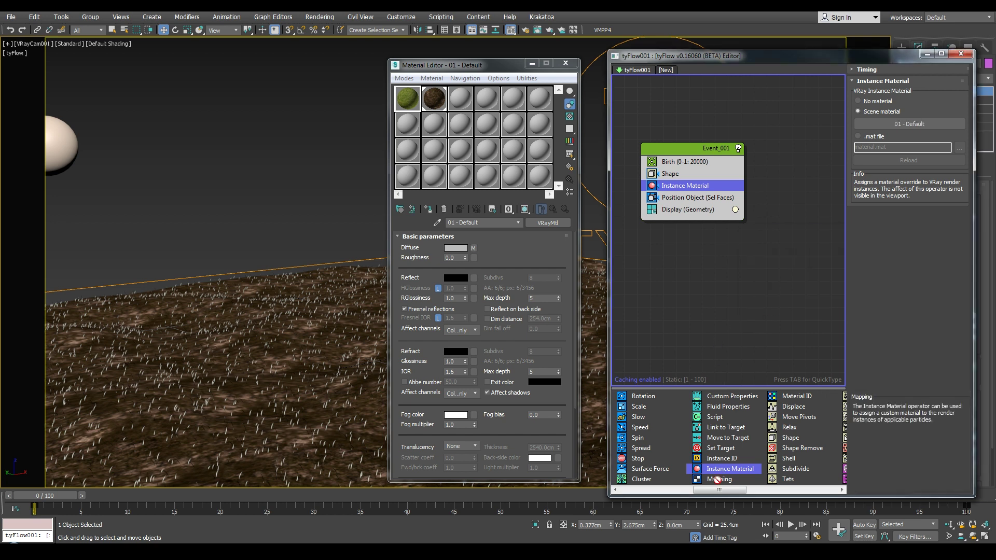
Add a Mapping operator after Instance Material in Event_001 and pick the ground slab as its mapping object.
{"action": "left_click", "coordinate": [720, 480]}
{"action": "left_click_drag", "start_coordinate": [721, 484], "coordinate": [692, 202]}
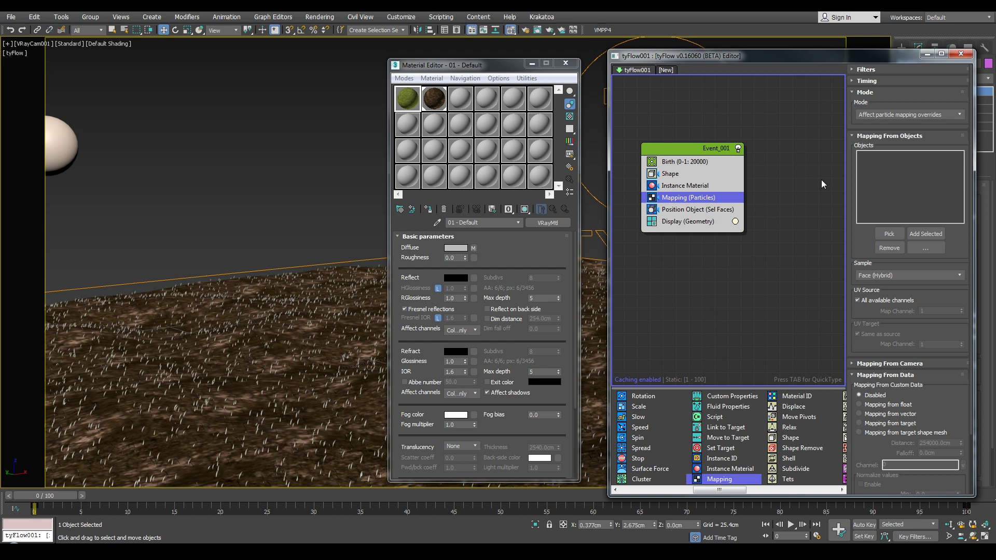
{"action": "left_click", "coordinate": [878, 236]}
{"action": "left_click", "coordinate": [889, 236]}
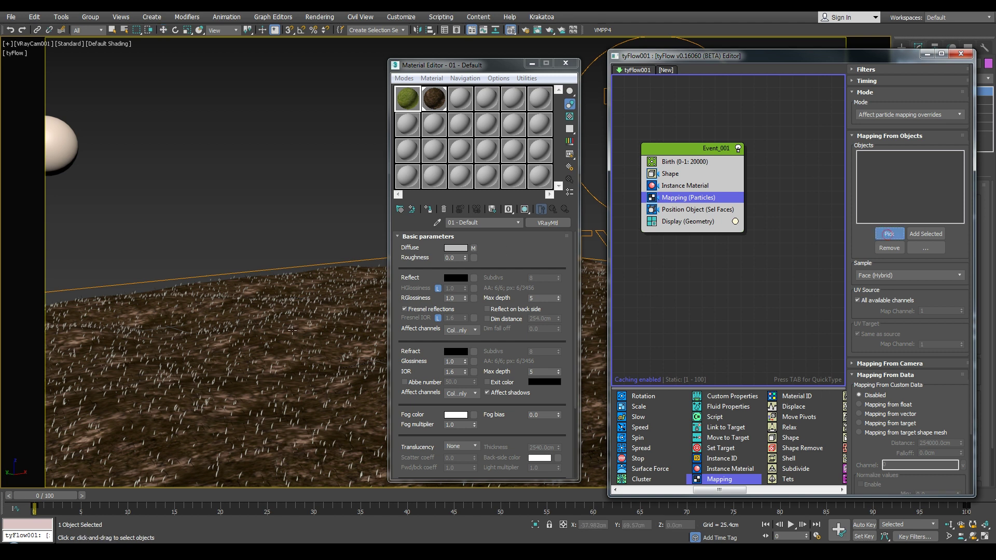
{"action": "left_click", "coordinate": [300, 329]}
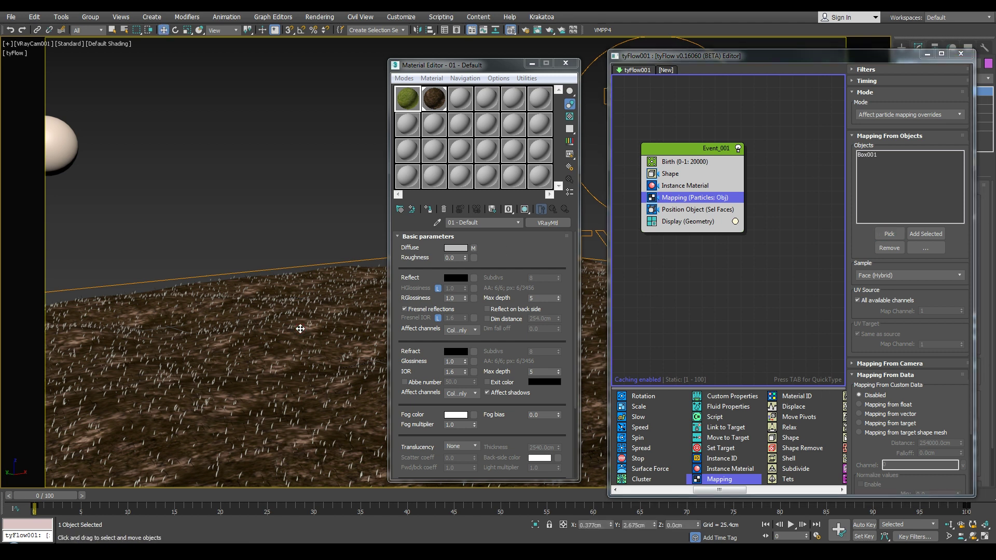
{"action": "left_click", "coordinate": [525, 209]}
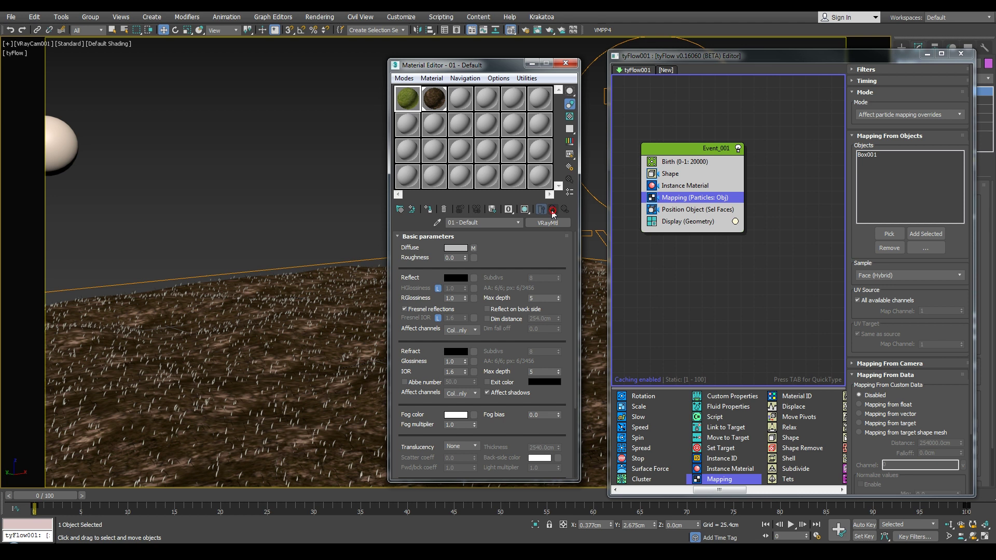
Create a V-Ray plane light covering the slab, half-length and half-width about 232 by 231 cm, and raise it to about 288 cm.
{"action": "left_click", "coordinate": [927, 57]}
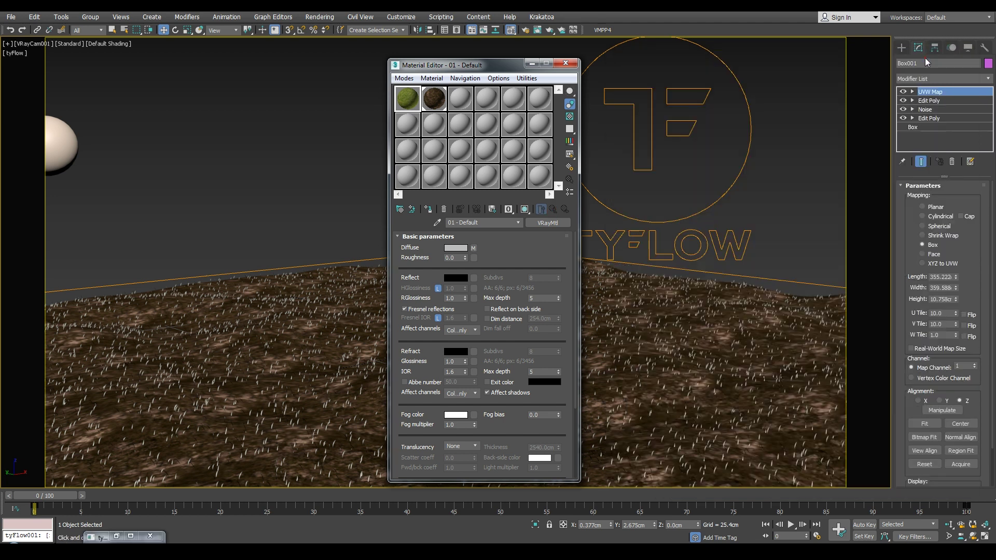
{"action": "left_click", "coordinate": [903, 49]}
{"action": "left_click", "coordinate": [927, 63]}
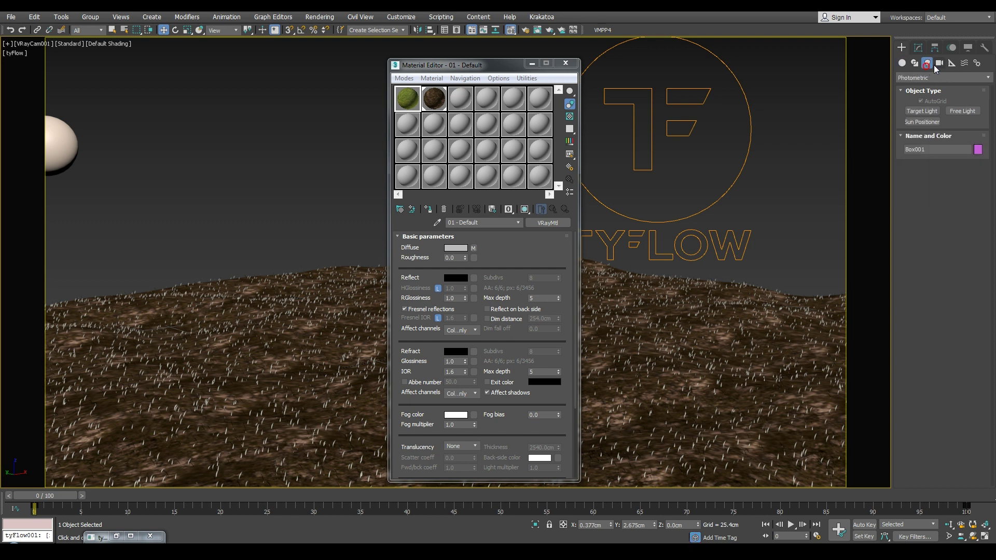
{"action": "left_click", "coordinate": [929, 78]}
{"action": "left_click", "coordinate": [927, 119]}
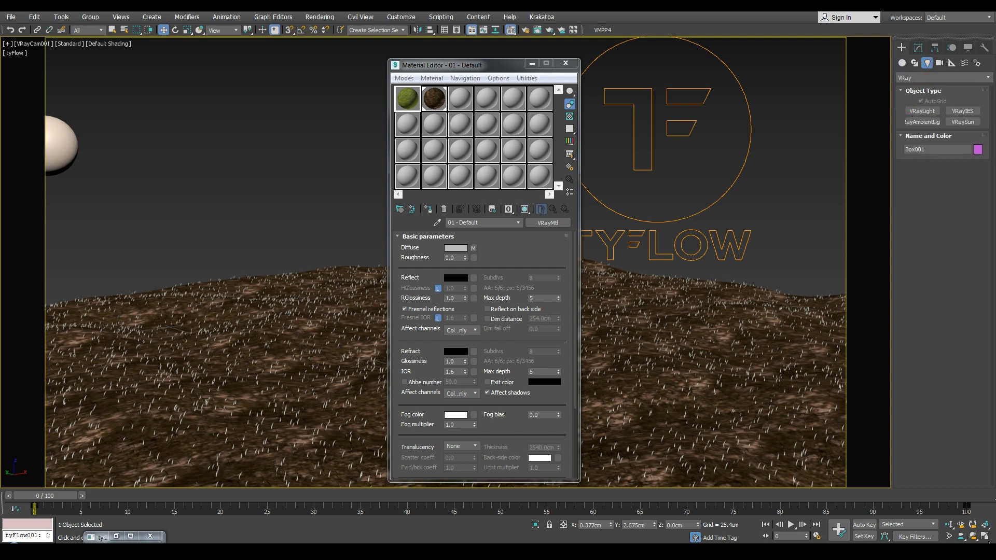
{"action": "key", "text": "alt+w"}
{"action": "left_click", "coordinate": [923, 111]}
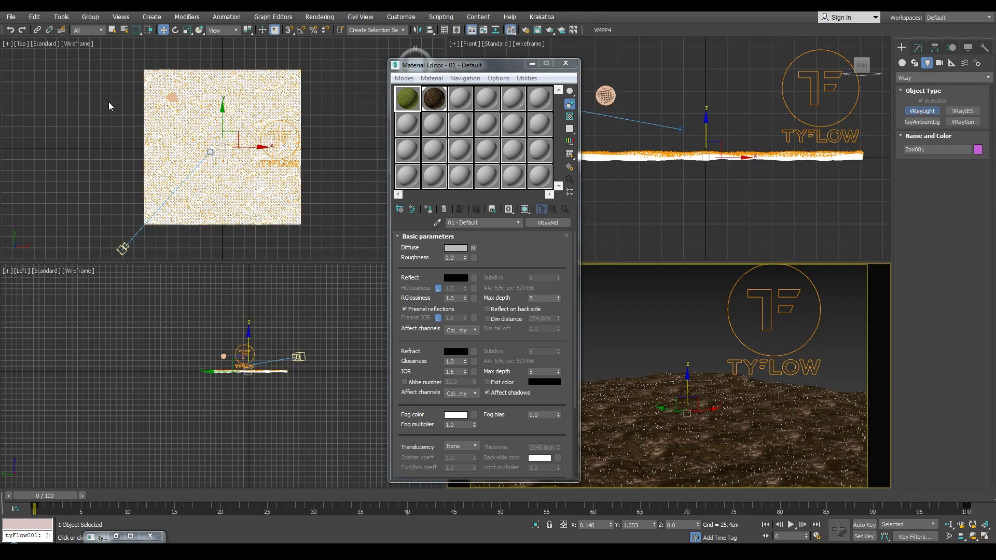
{"action": "left_click_drag", "start_coordinate": [121, 56], "coordinate": [324, 255]}
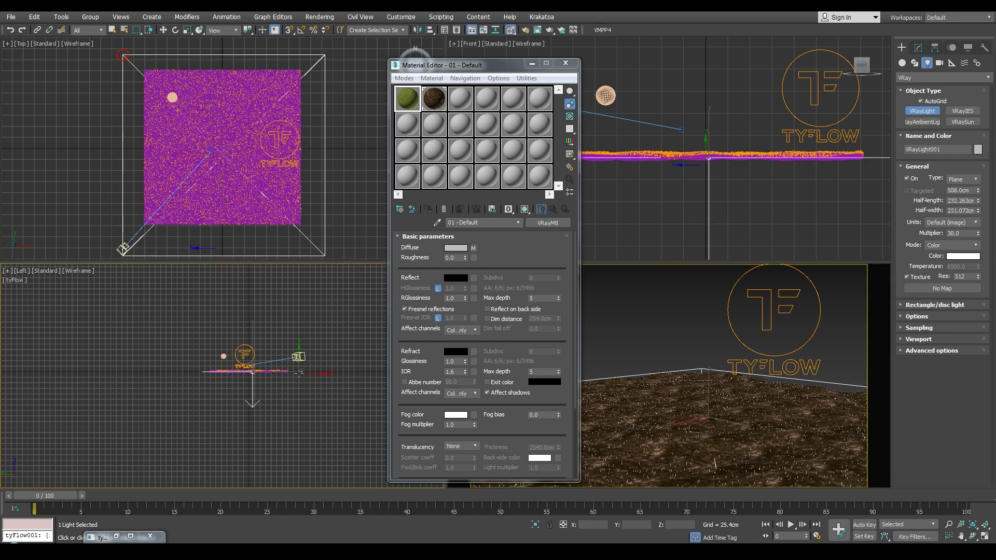
{"action": "key", "text": "w"}
Make the V-Ray plane light invisible and set its multiplier to 50.
{"action": "left_click", "coordinate": [918, 47]}
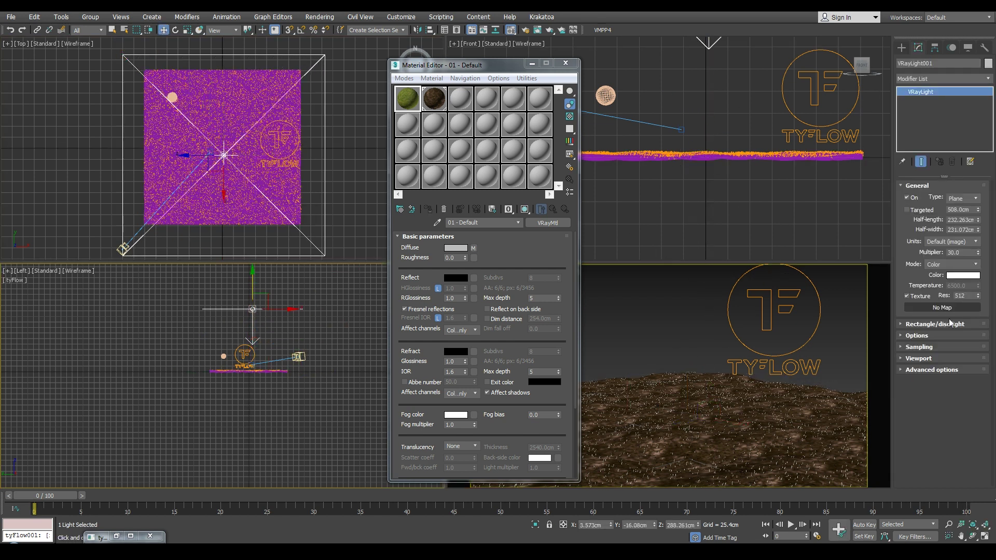
{"action": "left_click", "coordinate": [921, 336]}
{"action": "left_click", "coordinate": [920, 380]}
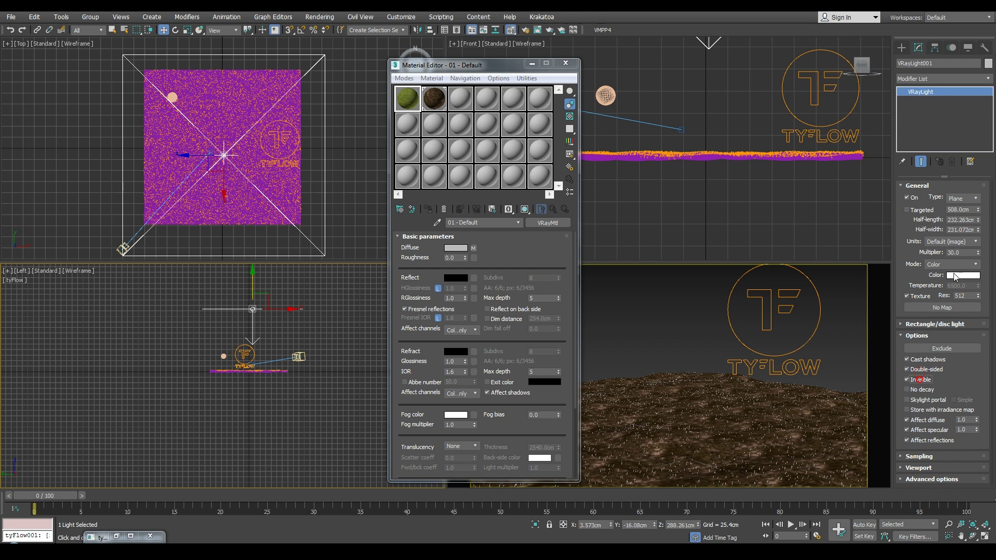
{"action": "left_click_drag", "start_coordinate": [961, 253], "coordinate": [906, 261]}
{"action": "type", "text": "50"}
{"action": "key", "text": "Return"}
Create a VRaySun in the Left view aimed down at the slab and accept the VRaySky environment map.
{"action": "left_click", "coordinate": [902, 48]}
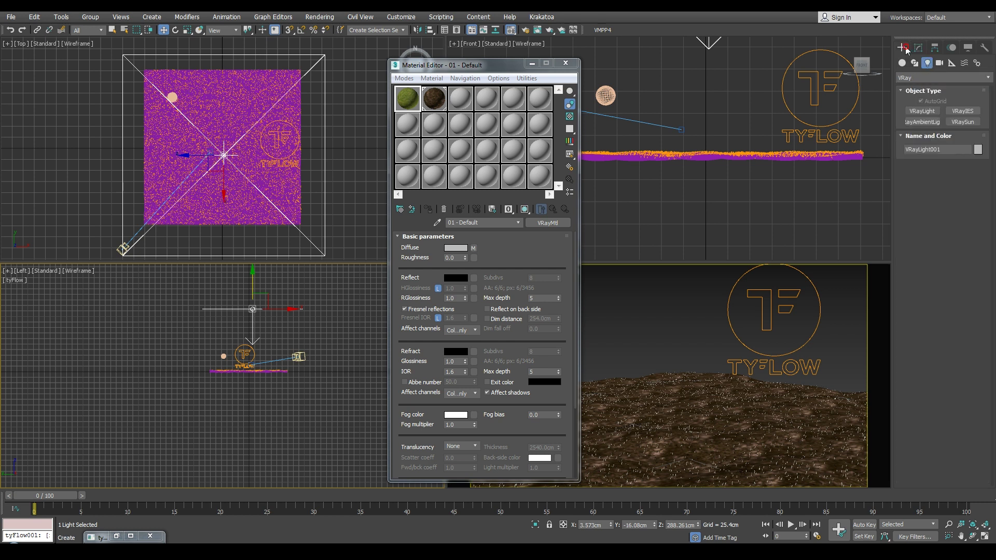
{"action": "left_click", "coordinate": [927, 63]}
{"action": "left_click", "coordinate": [962, 122]}
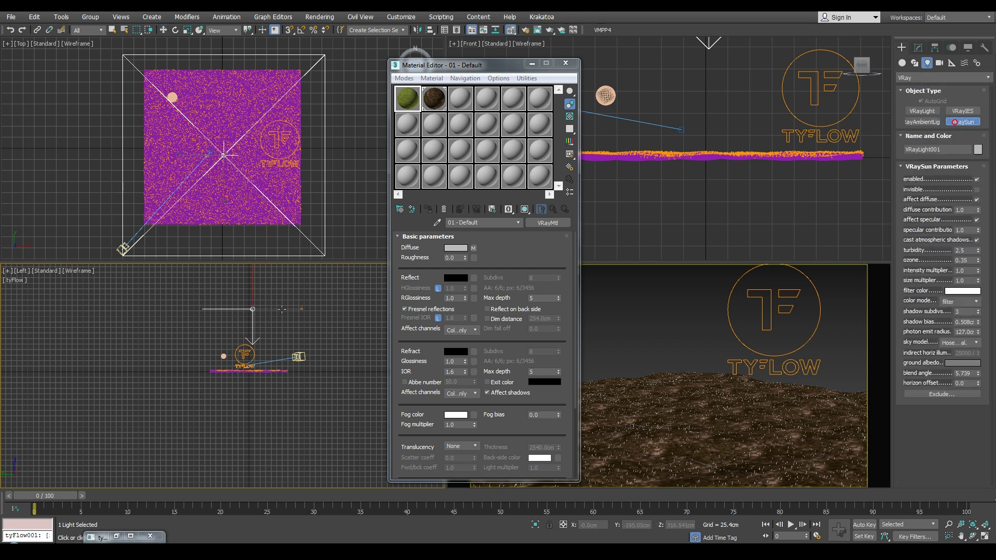
{"action": "left_click_drag", "start_coordinate": [179, 286], "coordinate": [297, 370]}
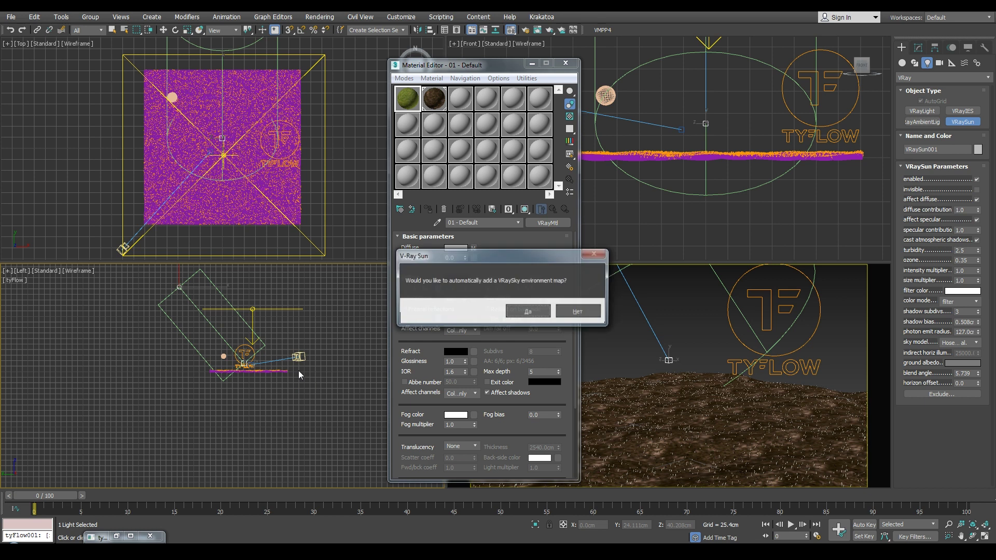
{"action": "left_click", "coordinate": [526, 311]}
Move the VRaySun high above and diagonally away from the slab, to about X -431, Y 443, Z 1150 cm.
{"action": "key", "text": "w"}
{"action": "scroll", "coordinate": [238, 321], "scroll_direction": "down", "scroll_amount": 5}
{"action": "left_click_drag", "start_coordinate": [240, 322], "coordinate": [232, 280]}
{"action": "scroll", "coordinate": [752, 146], "scroll_direction": "down", "scroll_amount": 10}
{"action": "scroll", "coordinate": [250, 142], "scroll_direction": "down", "scroll_amount": 1}
{"action": "scroll", "coordinate": [250, 142], "scroll_direction": "down", "scroll_amount": 3}
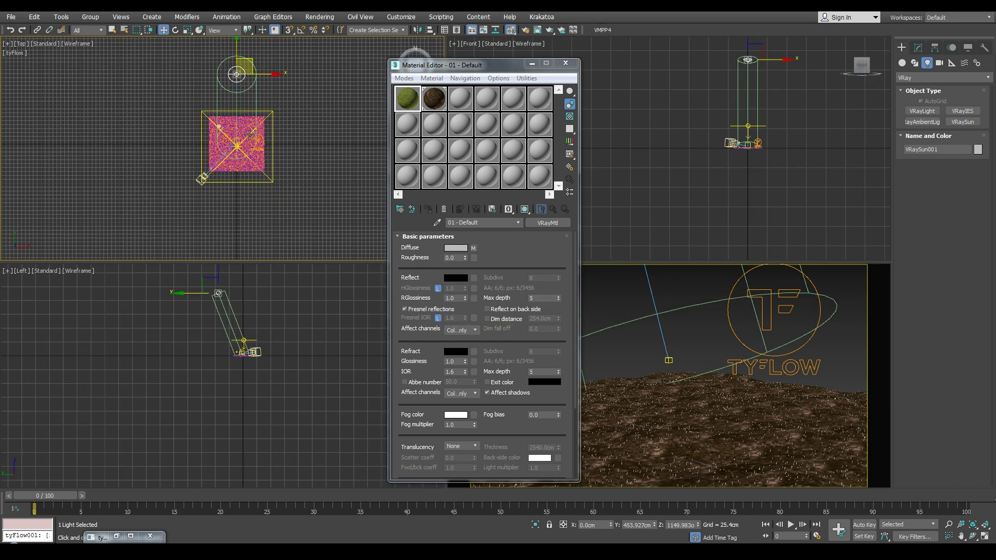
{"action": "left_click_drag", "start_coordinate": [250, 60], "coordinate": [186, 67]}
Run a test render of the maximized camera view, stop it early and inspect the lit ground.
{"action": "right_click", "coordinate": [752, 412]}
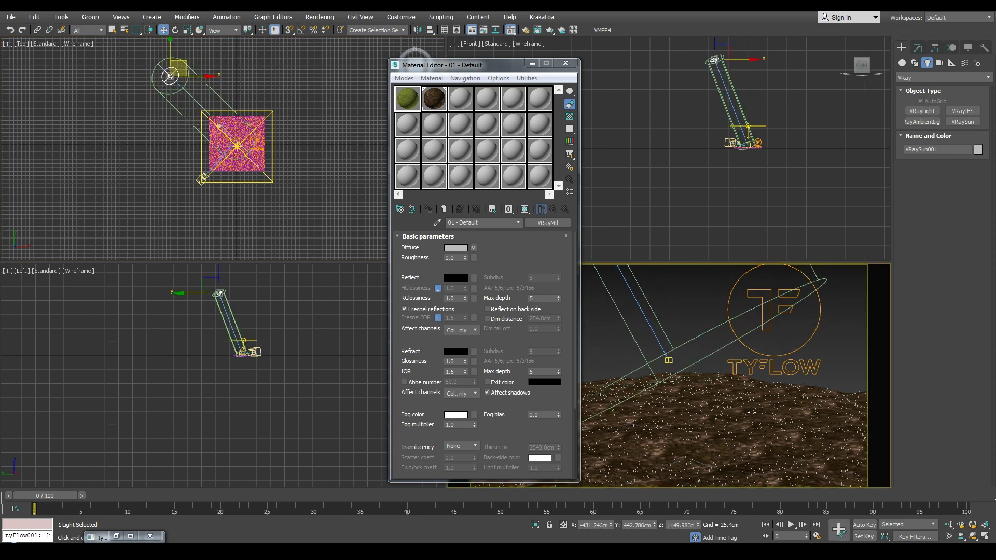
{"action": "left_click", "coordinate": [985, 538]}
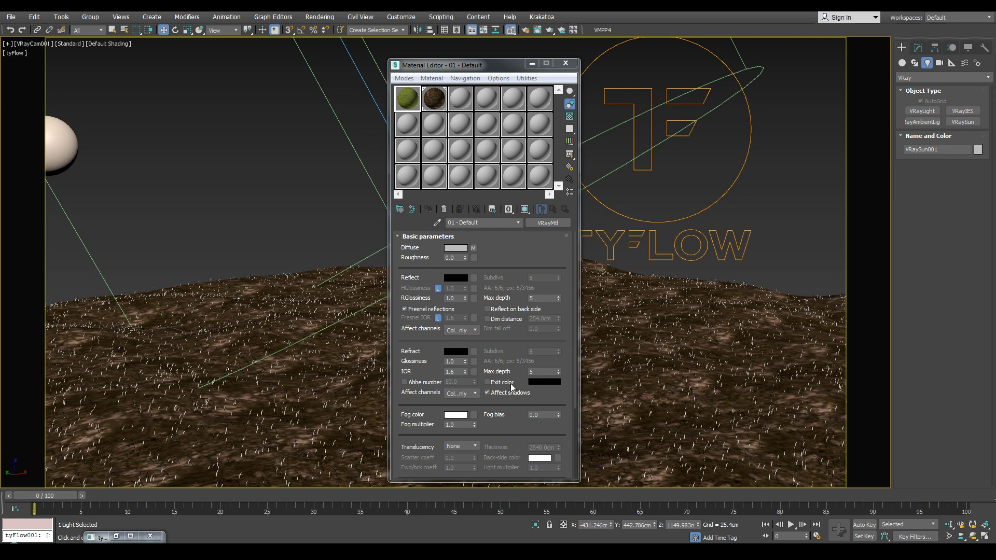
{"action": "key", "text": "shift+q"}
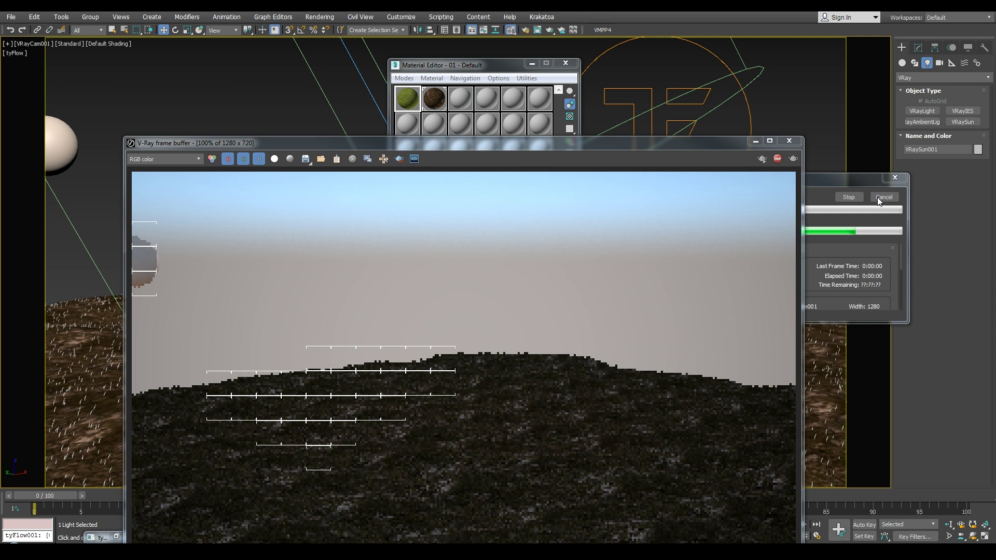
{"action": "left_click", "coordinate": [877, 198]}
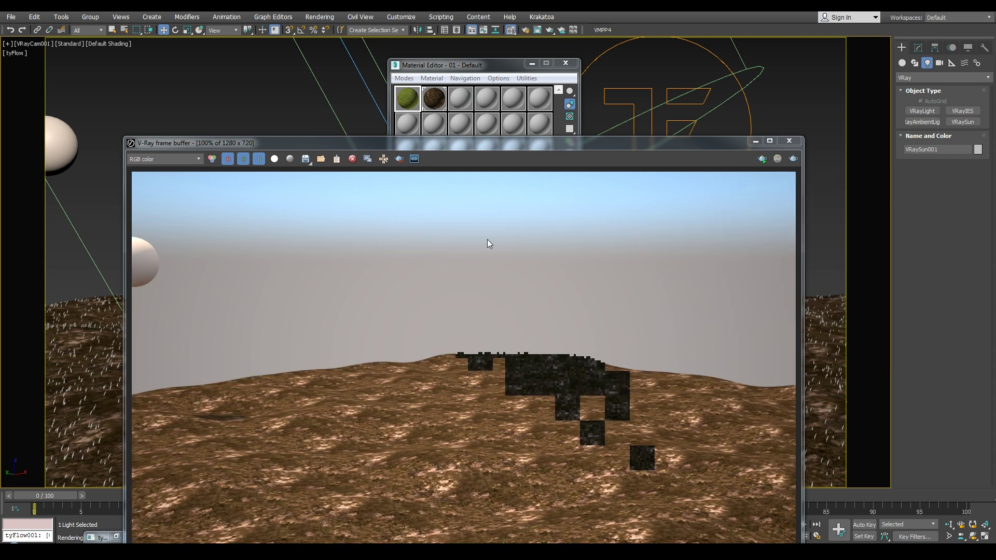
{"action": "left_click_drag", "start_coordinate": [464, 144], "coordinate": [445, 95]}
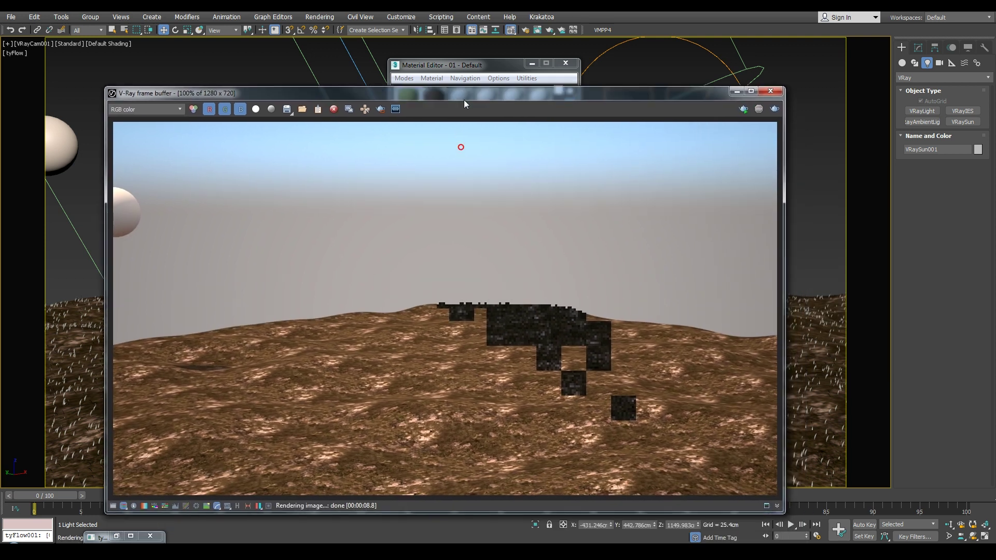
{"action": "left_click", "coordinate": [737, 95]}
Add a Mesh operator after Position Object in Event_001.
{"action": "left_click", "coordinate": [116, 536]}
{"action": "left_click_drag", "start_coordinate": [712, 491], "coordinate": [816, 488]}
{"action": "left_click_drag", "start_coordinate": [636, 479], "coordinate": [683, 221]}
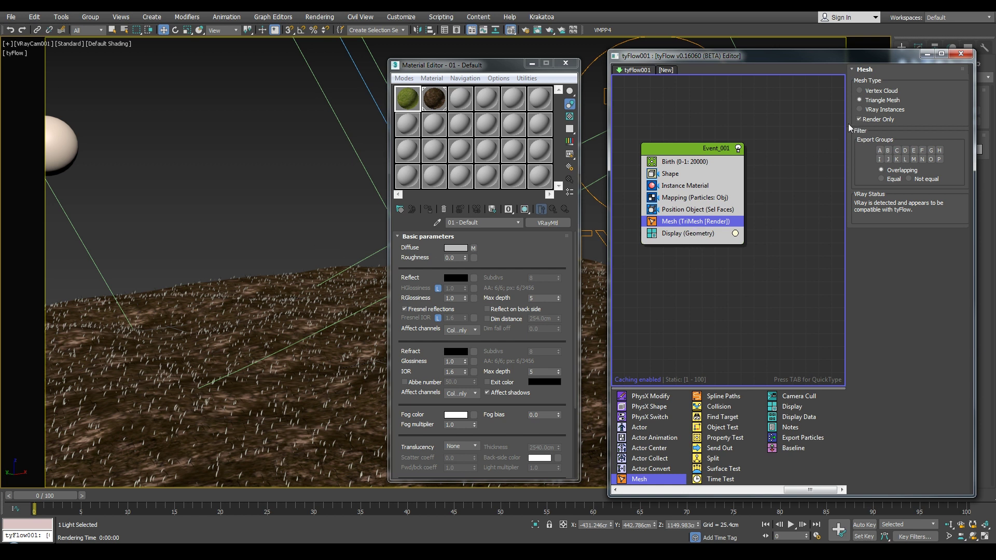
Render the camera view again to check the grass produced by the Mesh operator.
{"action": "key", "text": "shift+q"}
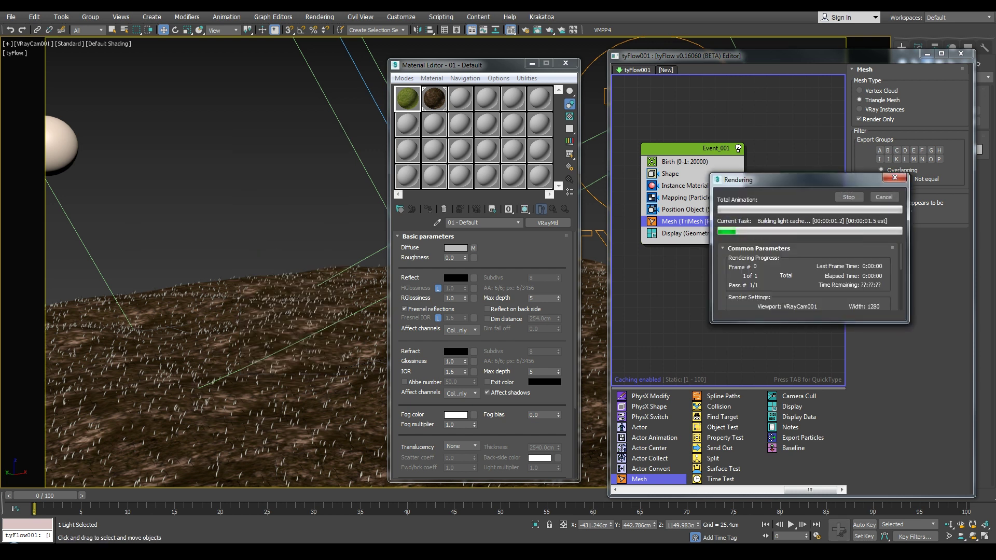
{"action": "left_click", "coordinate": [155, 551]}
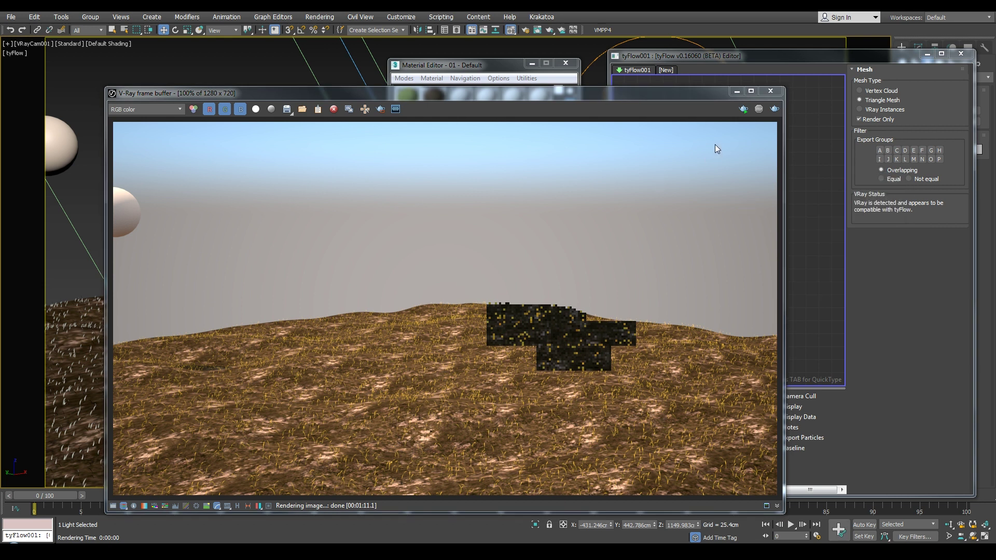
{"action": "left_click", "coordinate": [735, 92]}
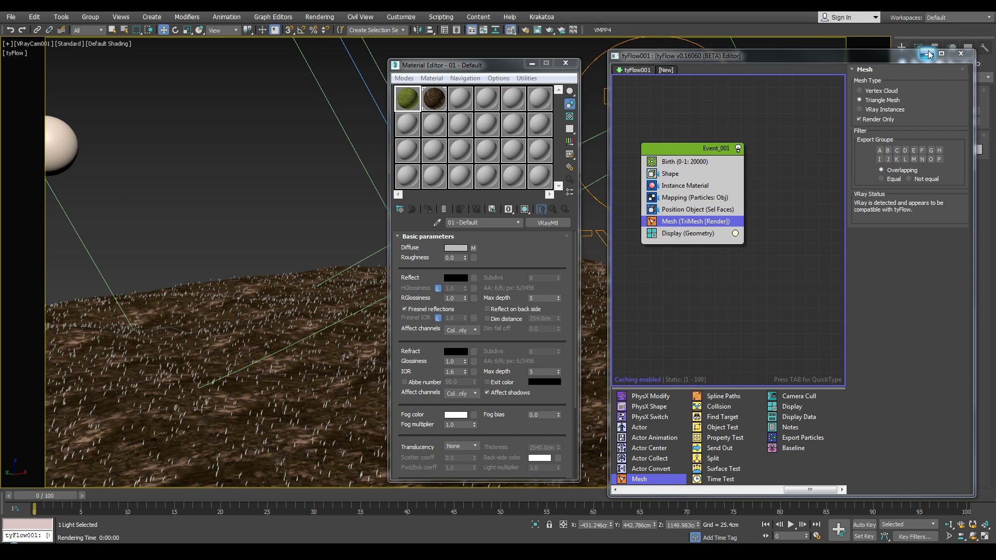
Assign the green grass material 01 - Default to the tyFlow001 object and put the Material Editor away.
{"action": "left_click", "coordinate": [681, 185]}
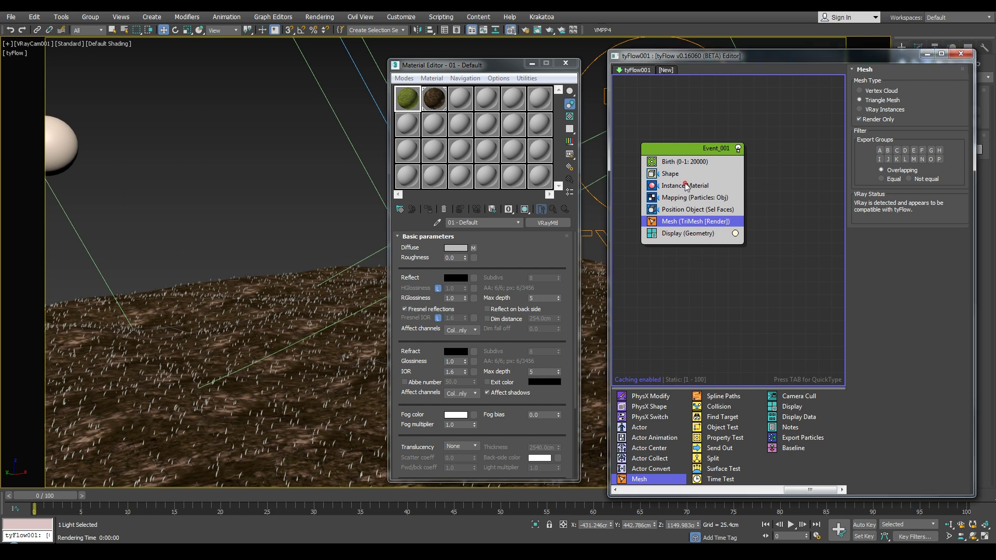
{"action": "left_click", "coordinate": [927, 53]}
{"action": "left_click", "coordinate": [636, 221]}
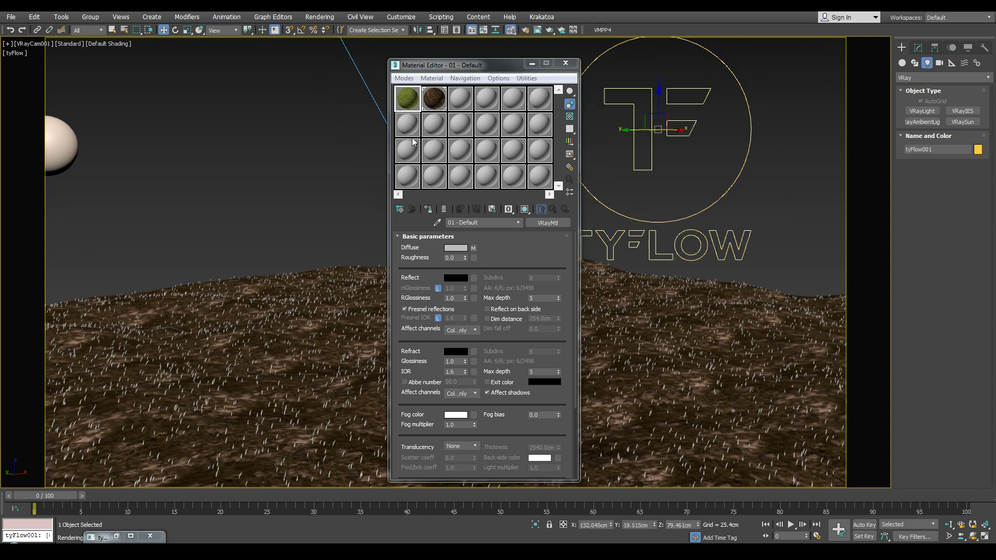
{"action": "left_click", "coordinate": [428, 211]}
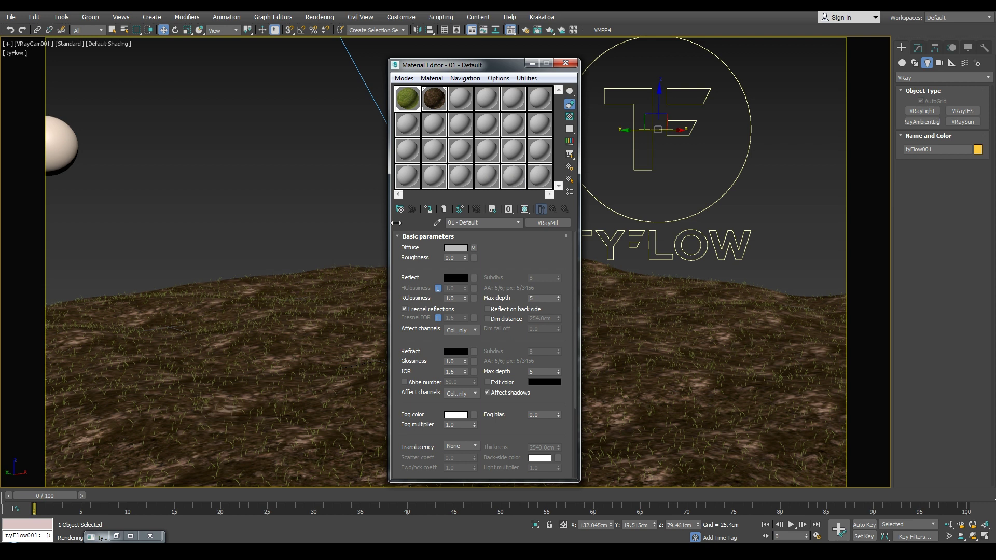
{"action": "left_click", "coordinate": [427, 211]}
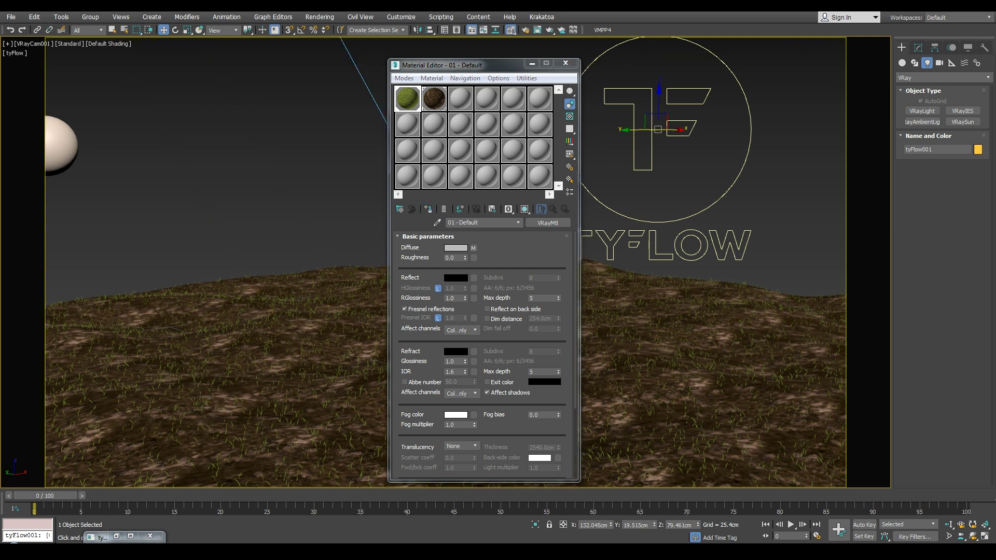
{"action": "left_click", "coordinate": [116, 536]}
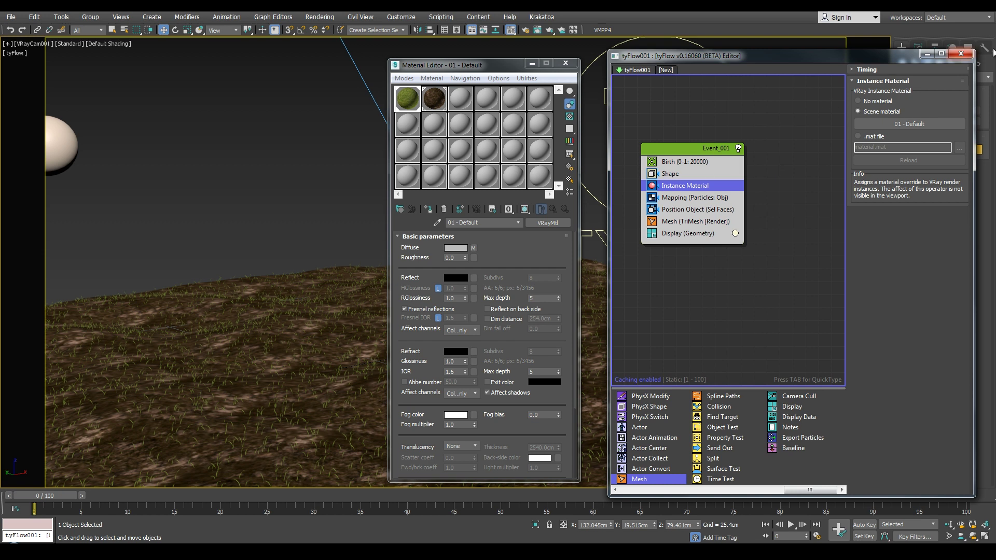
{"action": "left_click", "coordinate": [531, 63]}
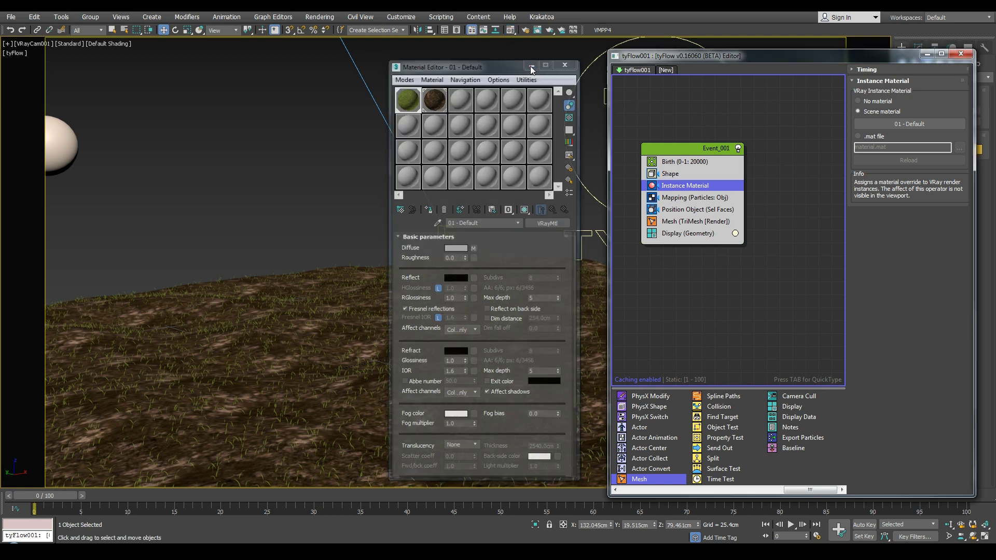
Add a Rotation operator after Mesh in tyFlow001's Event_001 and set its orientation to Random Horizontal.
{"action": "left_click_drag", "start_coordinate": [652, 56], "coordinate": [557, 51]}
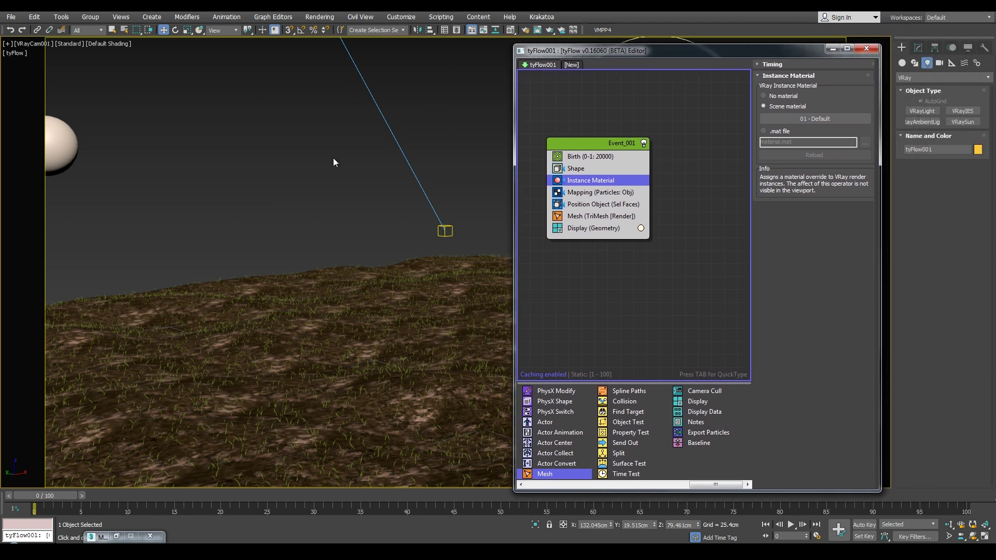
{"action": "left_click", "coordinate": [837, 49]}
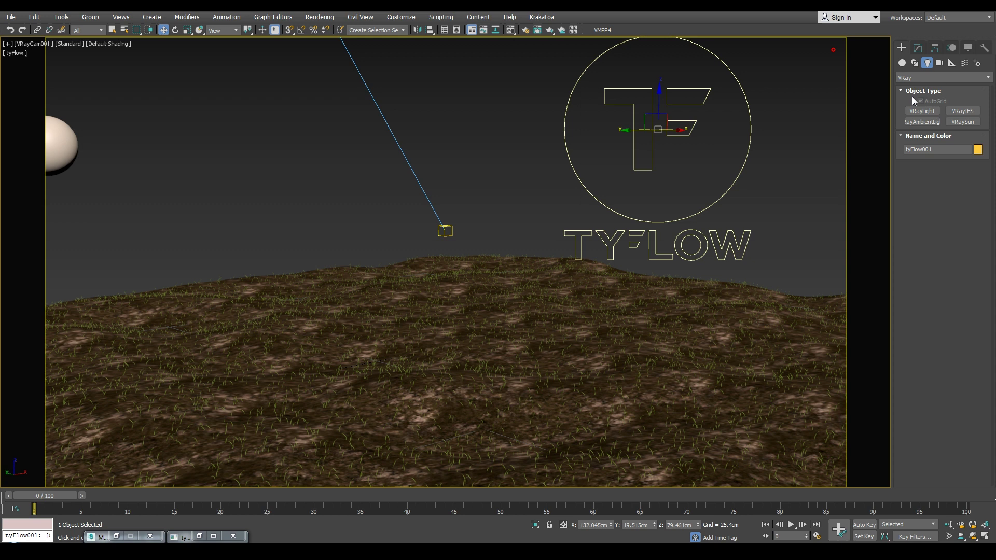
{"action": "left_click", "coordinate": [902, 63]}
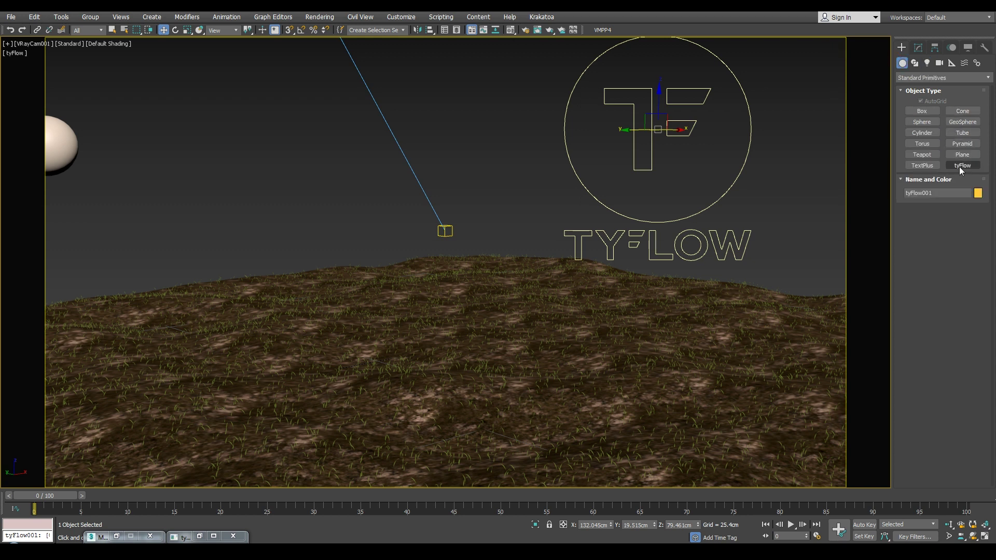
{"action": "left_click", "coordinate": [185, 538]}
{"action": "left_click_drag", "start_coordinate": [704, 487], "coordinate": [560, 489]}
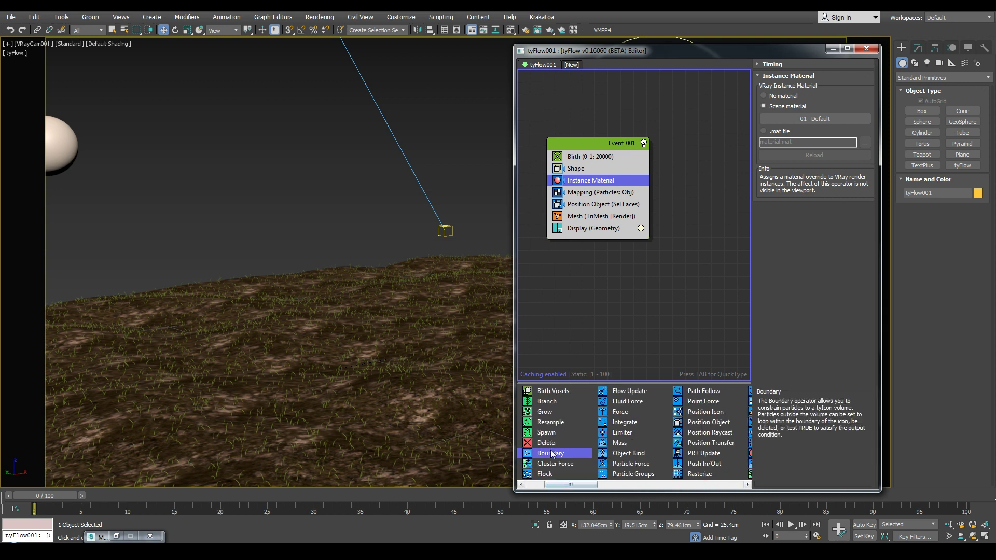
{"action": "key", "text": "r"}
{"action": "key", "text": "r"}
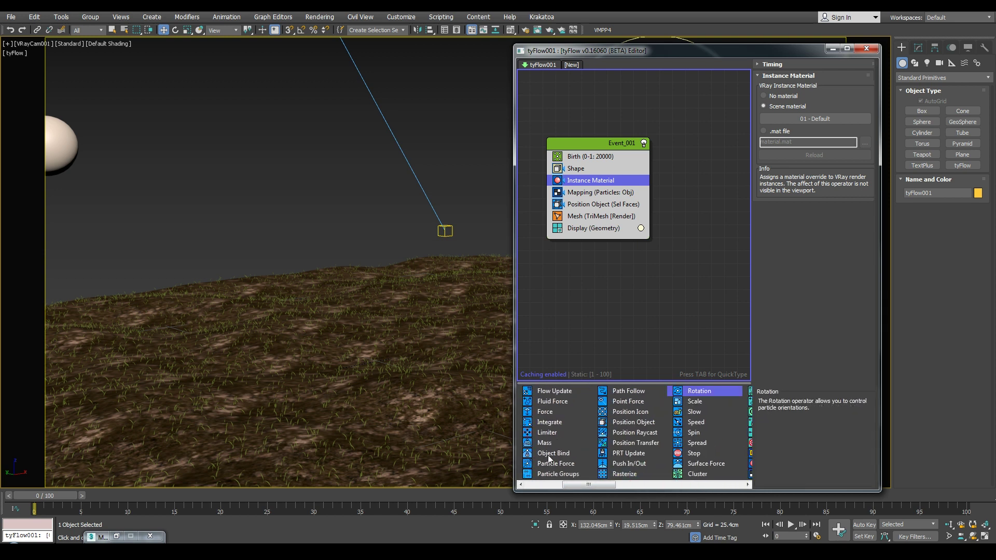
{"action": "left_click_drag", "start_coordinate": [698, 394], "coordinate": [590, 223]}
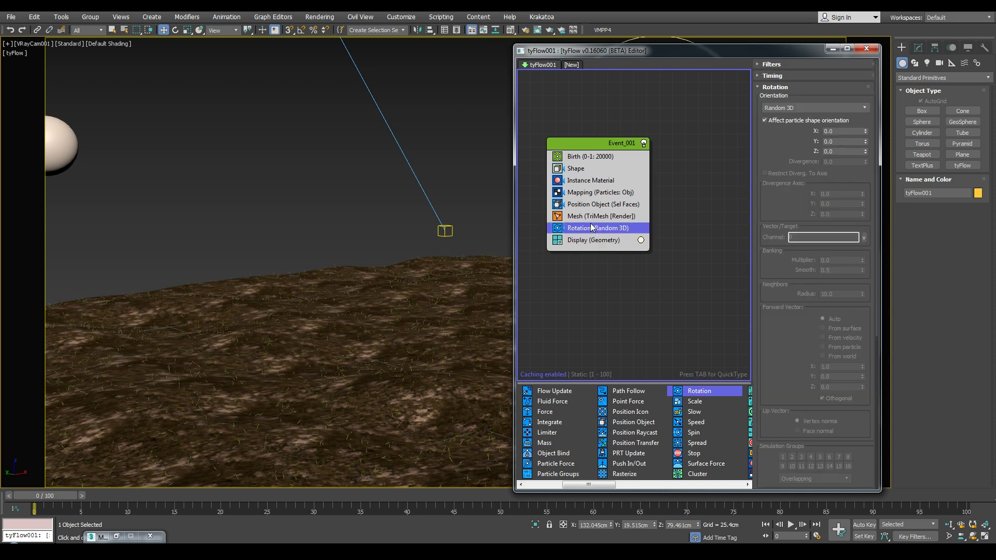
{"action": "left_click", "coordinate": [793, 108]}
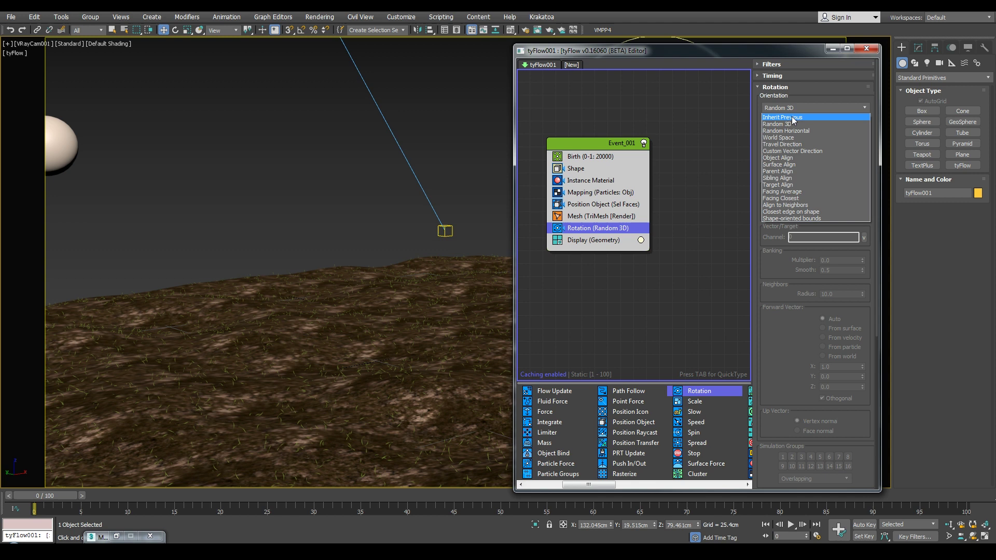
{"action": "left_click", "coordinate": [789, 131]}
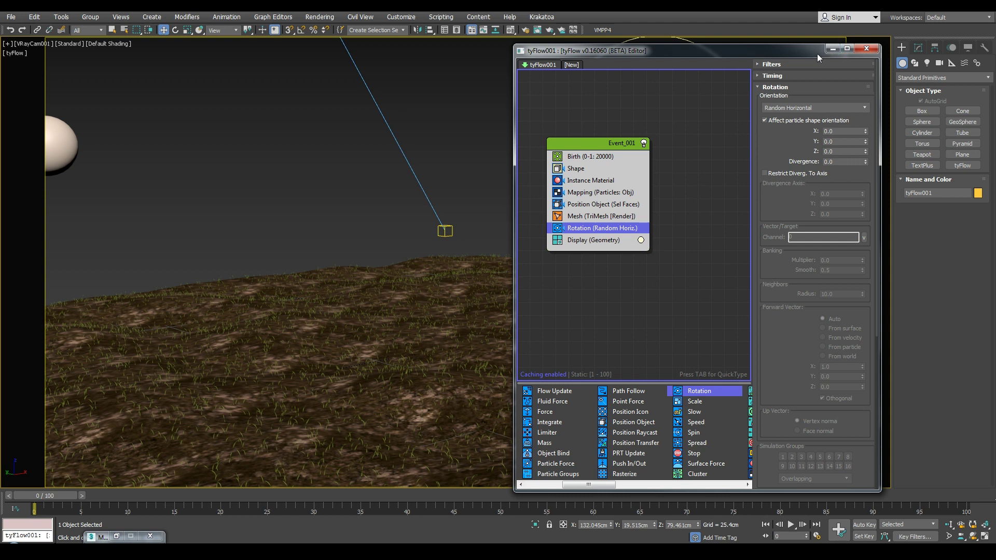
Create a second, smaller tyFlow object near the slab's horizon, at about X 104, Y 282, Z 0 cm.
{"action": "left_click", "coordinate": [832, 48]}
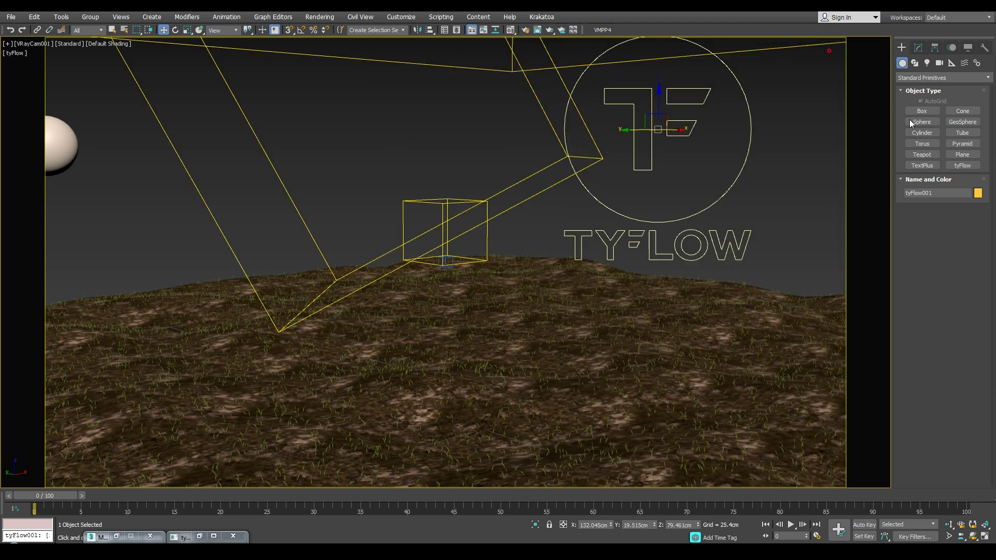
{"action": "left_click", "coordinate": [954, 165]}
{"action": "left_click_drag", "start_coordinate": [305, 252], "coordinate": [356, 251]}
{"action": "key", "text": "w"}
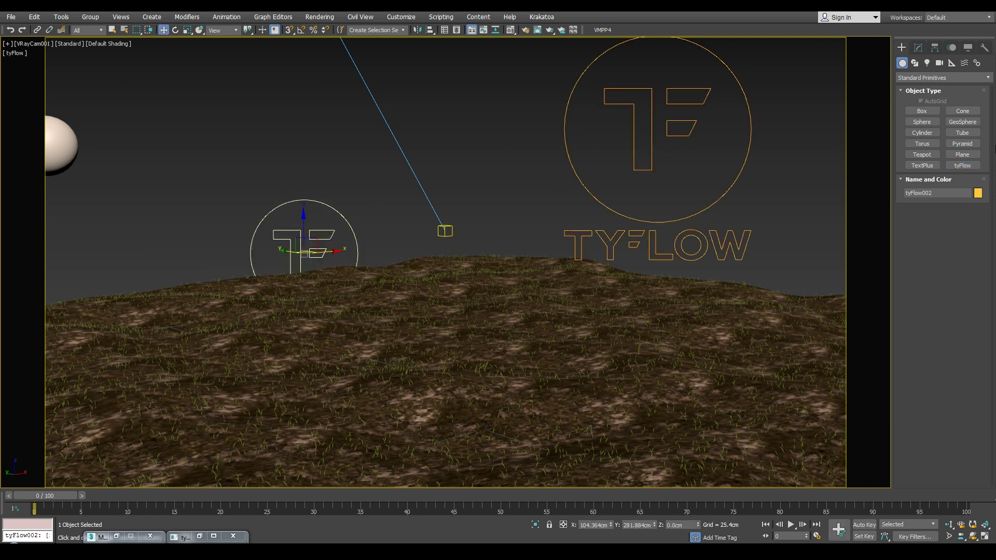
Open the editor for the new tyFlow object, look back at the tyFlow001 graph and return to the empty tyFlow002 graph.
{"action": "left_click", "coordinate": [925, 51]}
{"action": "left_click", "coordinate": [916, 208]}
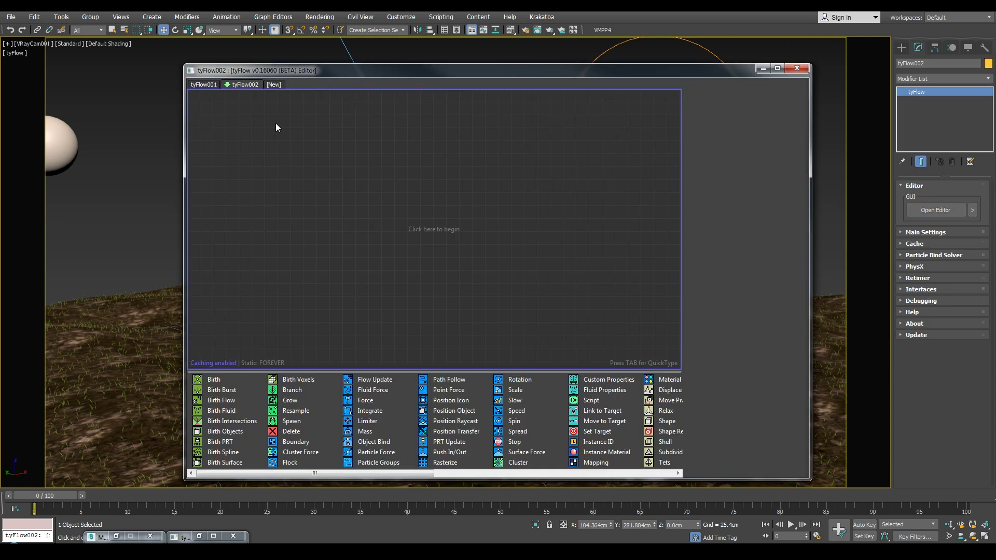
{"action": "left_click", "coordinate": [202, 85]}
{"action": "left_click", "coordinate": [571, 67]}
{"action": "left_click", "coordinate": [537, 66]}
{"action": "left_click", "coordinate": [571, 64]}
{"action": "left_click", "coordinate": [556, 66]}
{"action": "left_click", "coordinate": [573, 65]}
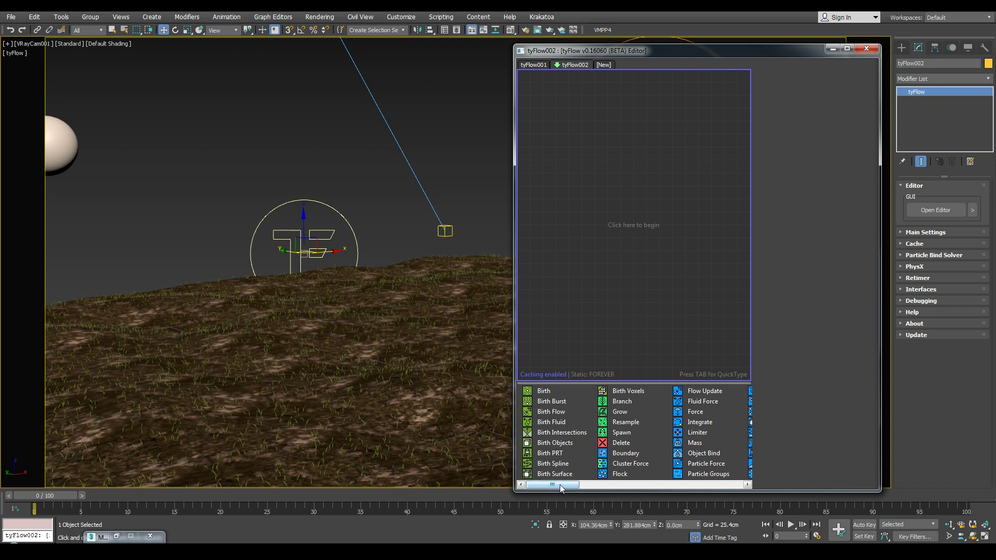
Start an event in tyFlow002 with a Birth Objects operator and pick Sphere001 as its source object.
{"action": "left_click_drag", "start_coordinate": [555, 443], "coordinate": [595, 207]}
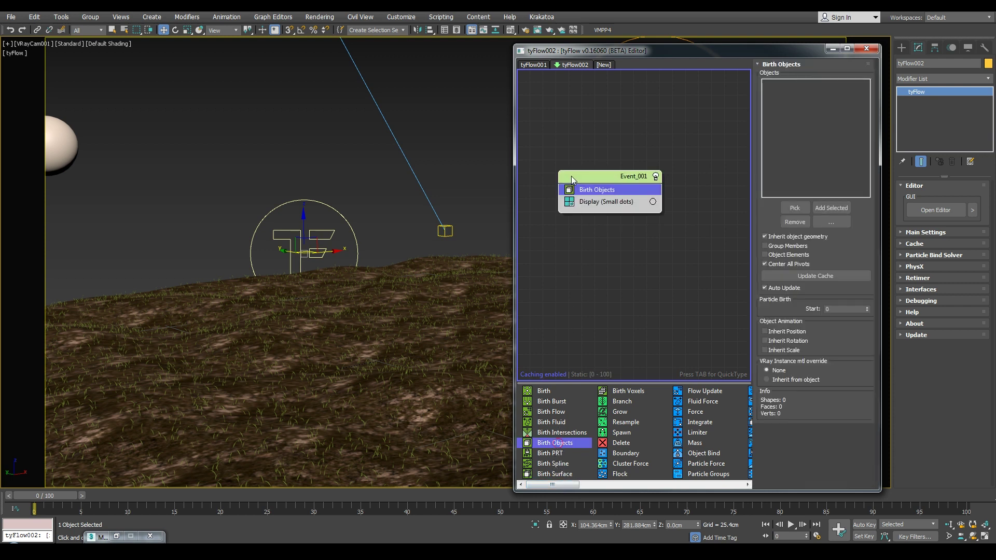
{"action": "left_click", "coordinate": [795, 209]}
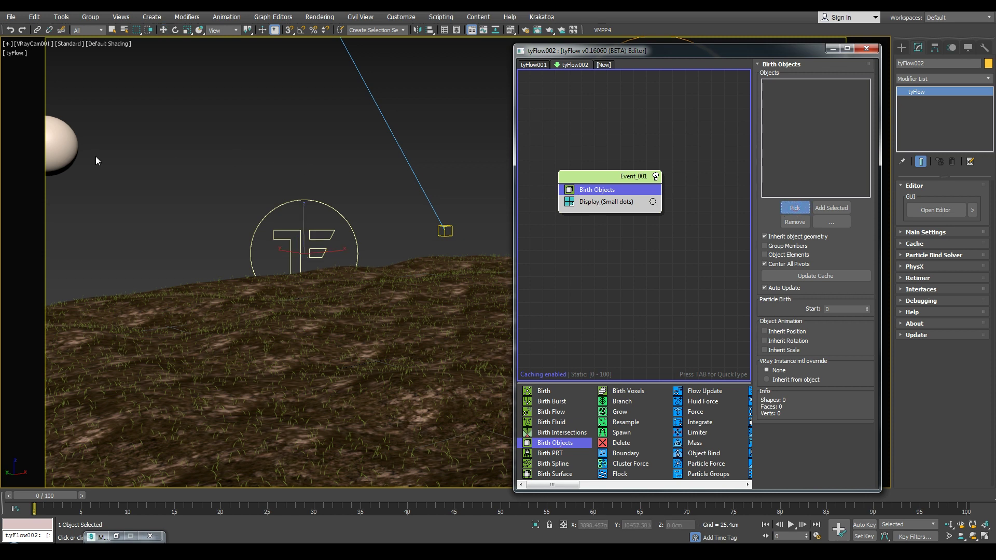
{"action": "left_click", "coordinate": [55, 144]}
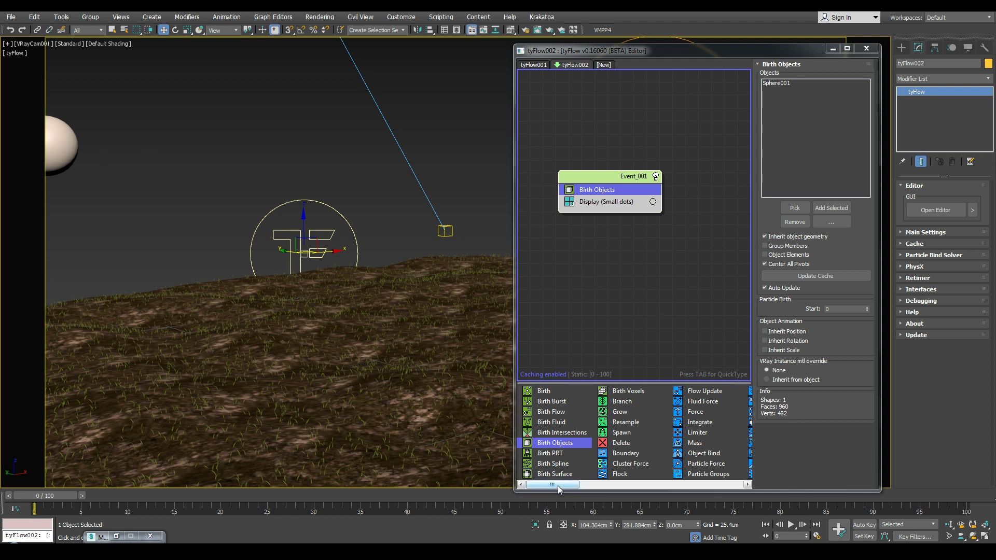
Add a Collision operator below Birth Objects and pick the ground slab Box001 as its collider.
{"action": "left_click_drag", "start_coordinate": [558, 486], "coordinate": [701, 493]}
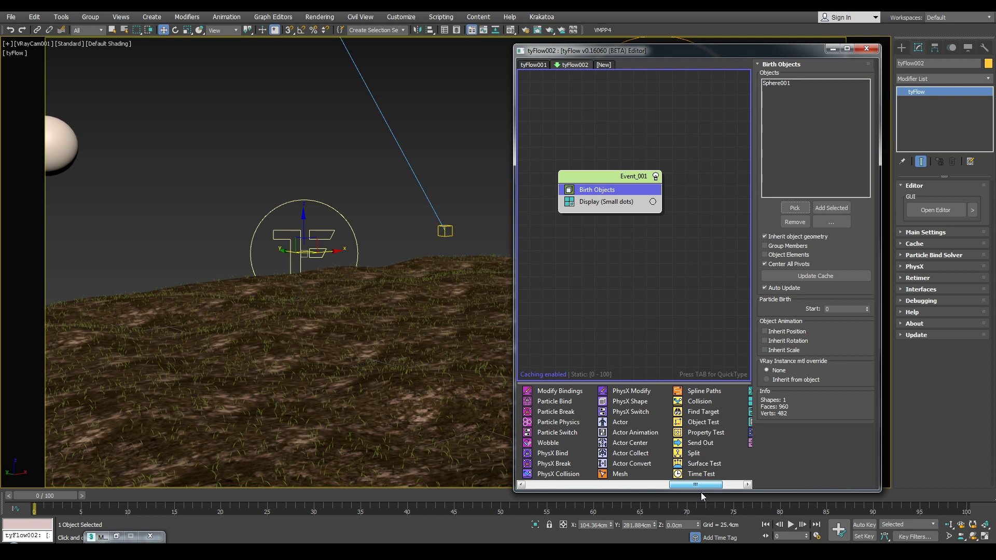
{"action": "left_click_drag", "start_coordinate": [699, 402], "coordinate": [585, 202]}
{"action": "left_click", "coordinate": [795, 203]}
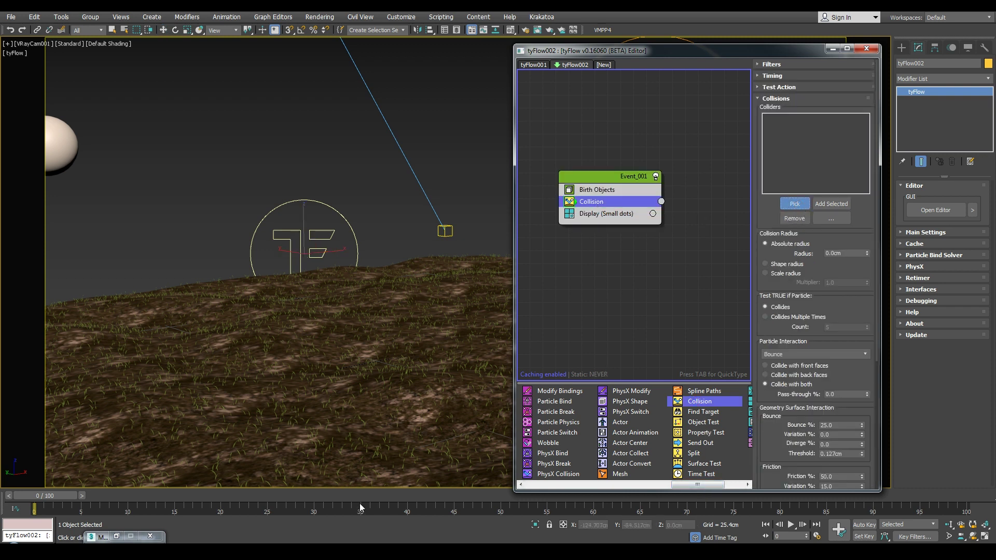
{"action": "left_click", "coordinate": [390, 471]}
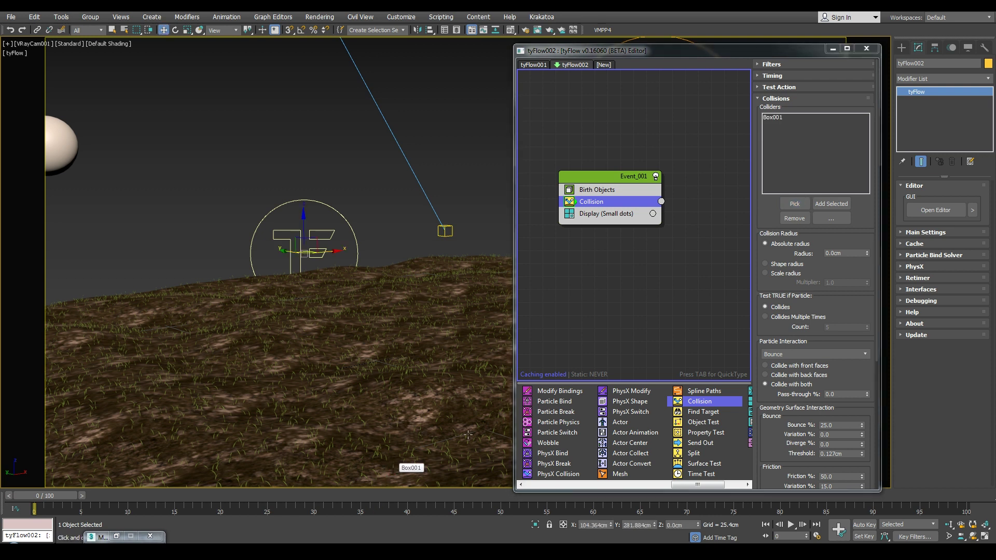
Add a Force operator below Collision and set its built-in gravity strength to -0.1 cm.
{"action": "left_click_drag", "start_coordinate": [698, 484], "coordinate": [592, 494]}
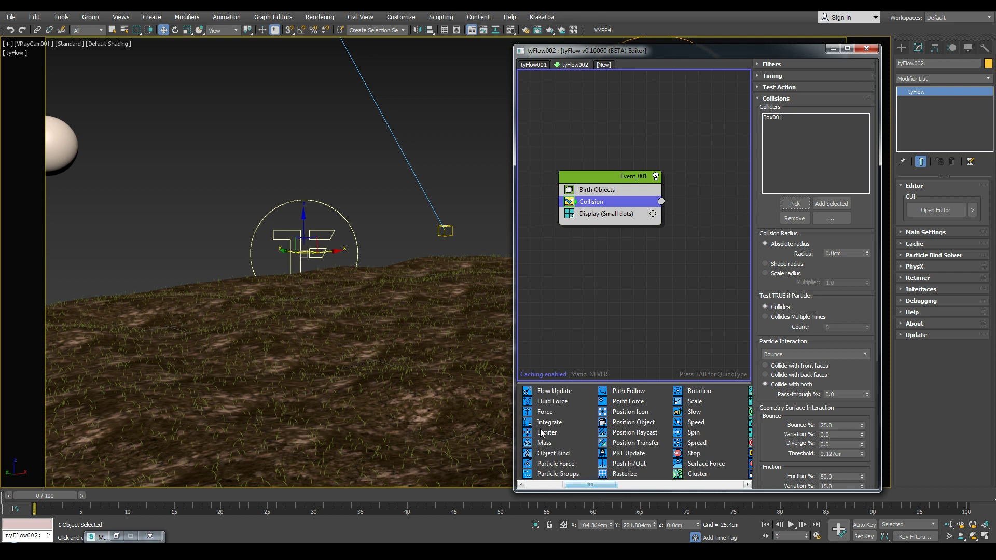
{"action": "scroll", "coordinate": [538, 432], "scroll_direction": "down", "scroll_amount": 1}
{"action": "scroll", "coordinate": [538, 432], "scroll_direction": "up", "scroll_amount": 3}
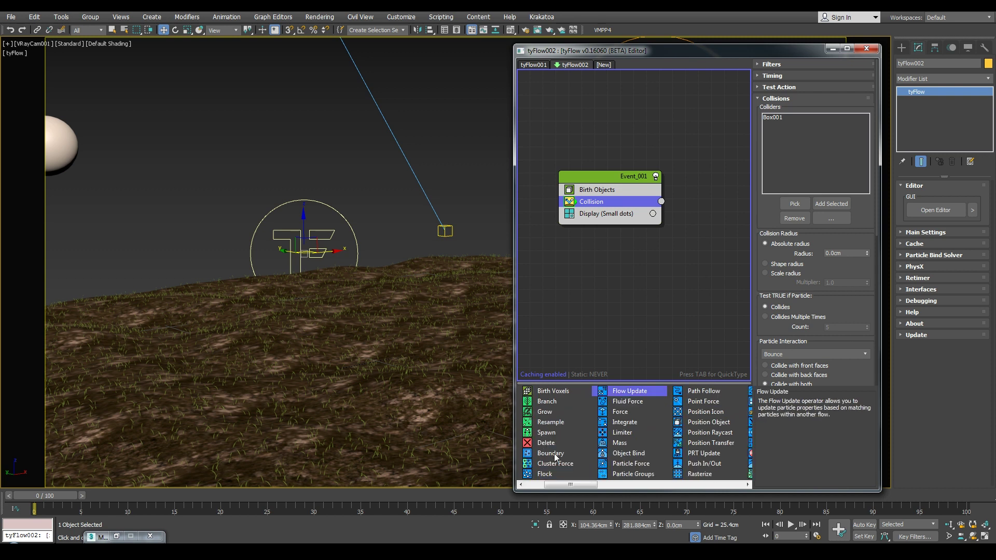
{"action": "left_click_drag", "start_coordinate": [620, 416], "coordinate": [594, 216]}
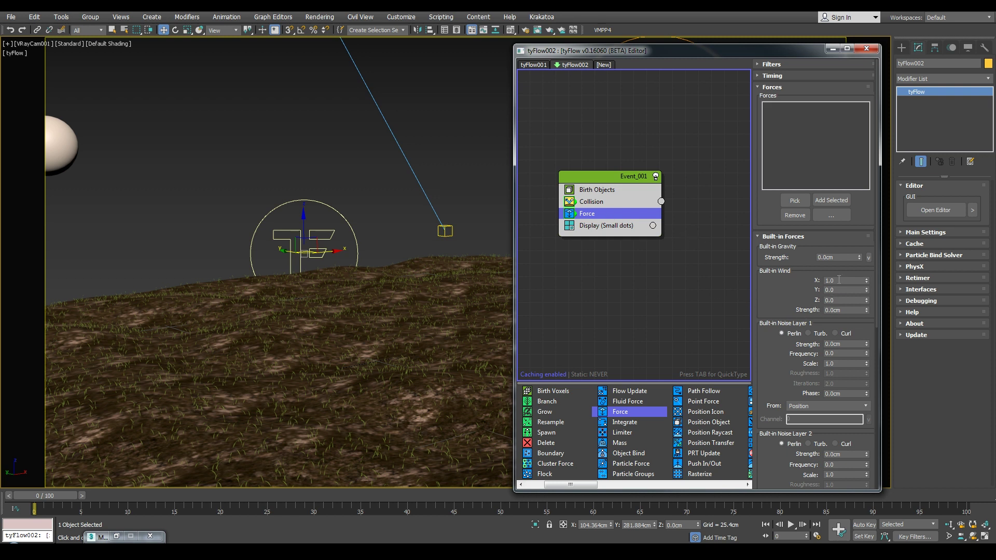
{"action": "double_click", "coordinate": [845, 255]}
{"action": "type", "text": "-0.1"}
{"action": "key", "text": "Return"}
Advance the timeline to frame 21 and set the Display operator's type to Geometry.
{"action": "left_click_drag", "start_coordinate": [52, 496], "coordinate": [109, 496]}
{"action": "key", "text": "w"}
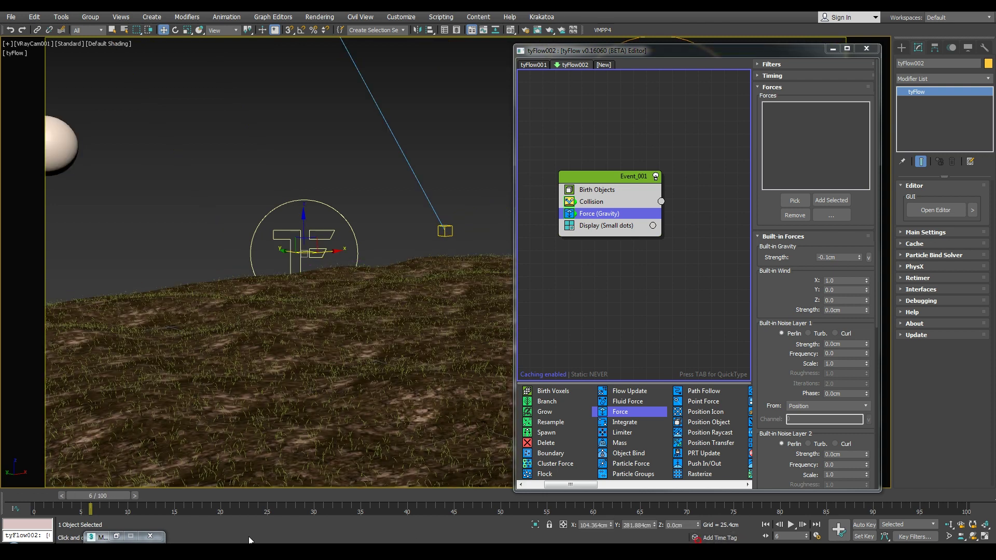
{"action": "left_click_drag", "start_coordinate": [108, 499], "coordinate": [248, 487]}
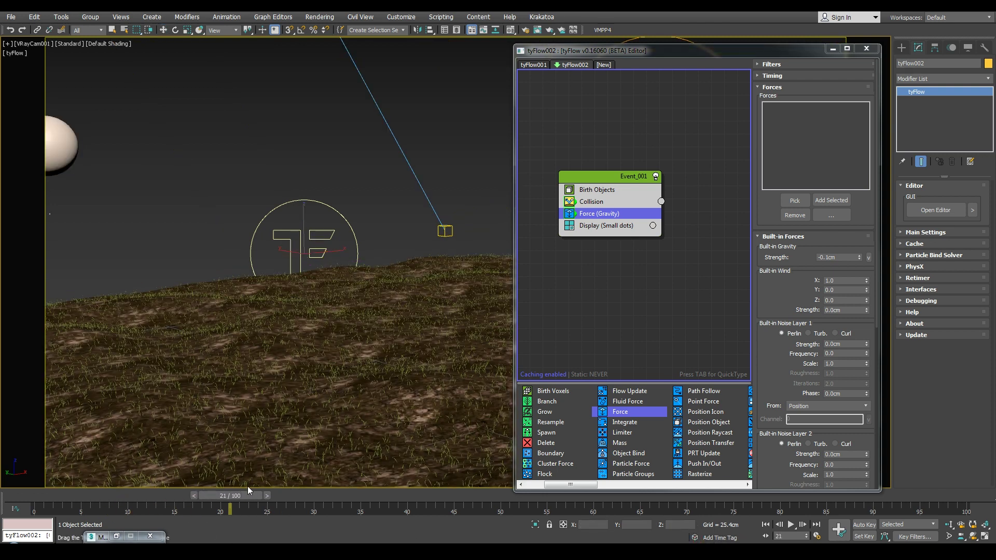
{"action": "left_click", "coordinate": [608, 228]}
{"action": "left_click", "coordinate": [791, 85]}
{"action": "left_click", "coordinate": [779, 135]}
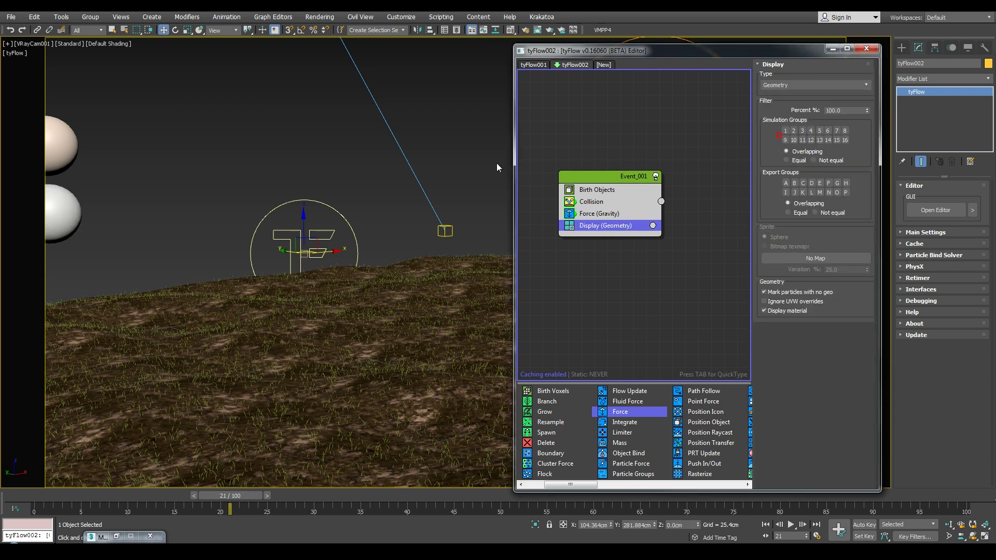
Hide the original Sphere001 and turn off edged faces in the camera view.
{"action": "left_click", "coordinate": [63, 142]}
{"action": "right_click", "coordinate": [64, 142]}
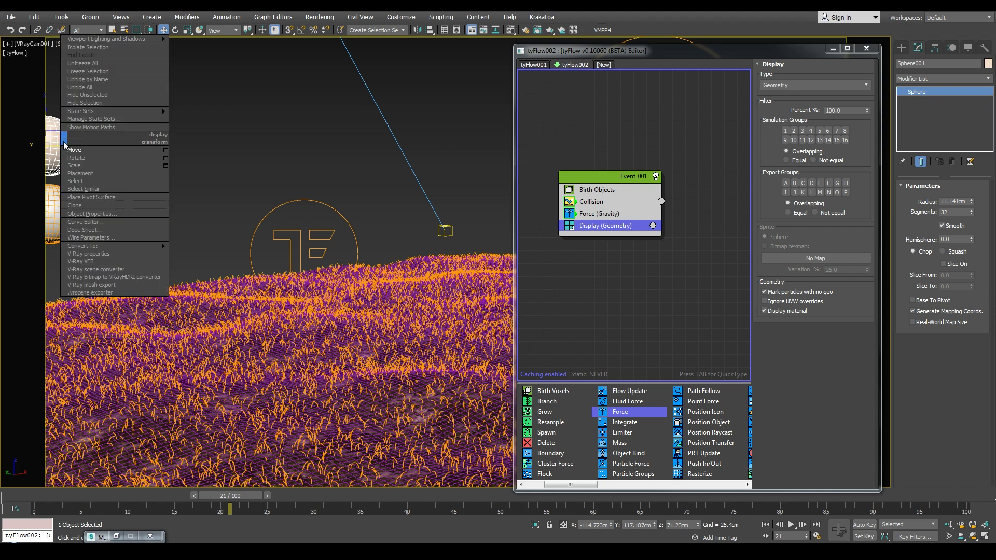
{"action": "left_click", "coordinate": [81, 104]}
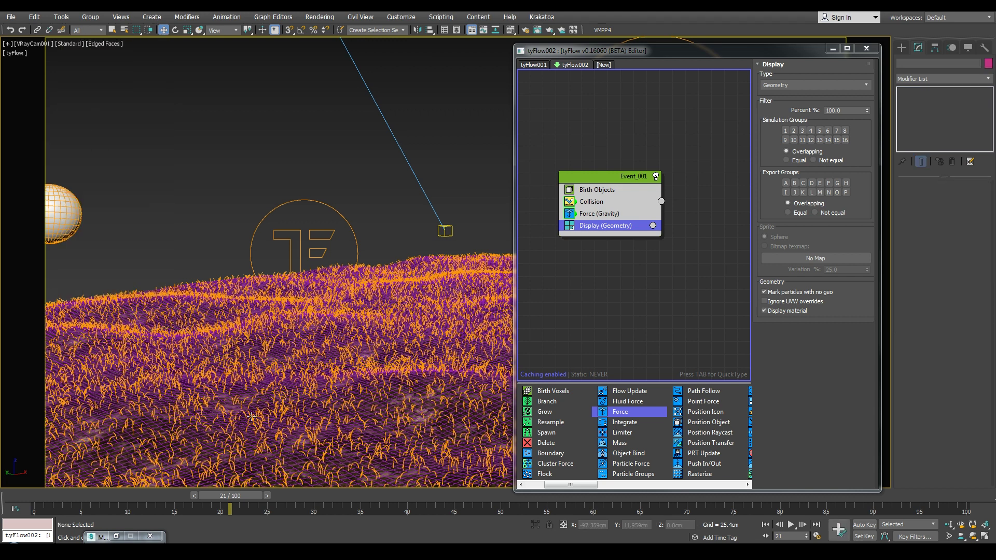
{"action": "key", "text": "F4"}
Check the sphere's ground contact at frame 38 and switch the Collision operator to Shape radius.
{"action": "left_click_drag", "start_coordinate": [246, 497], "coordinate": [408, 506]}
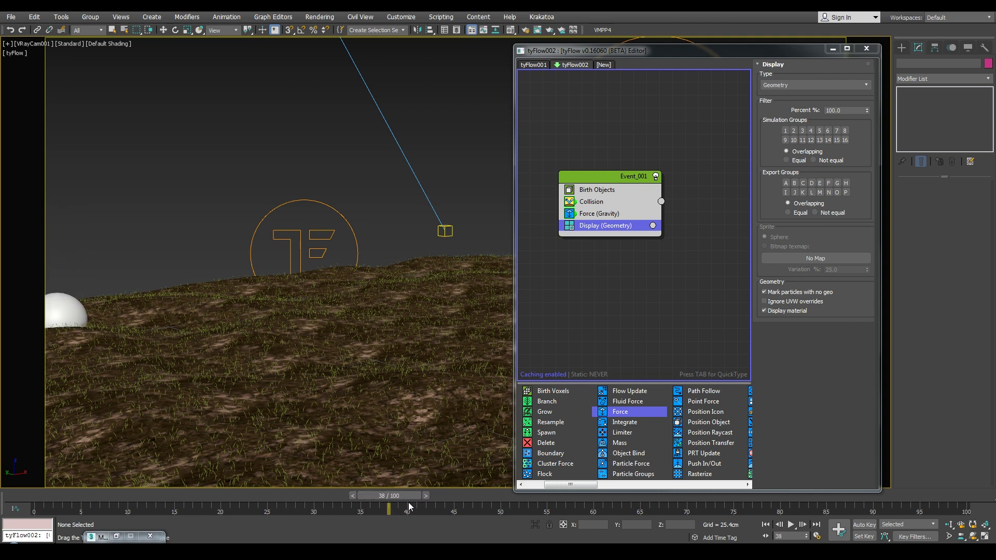
{"action": "left_click", "coordinate": [594, 203]}
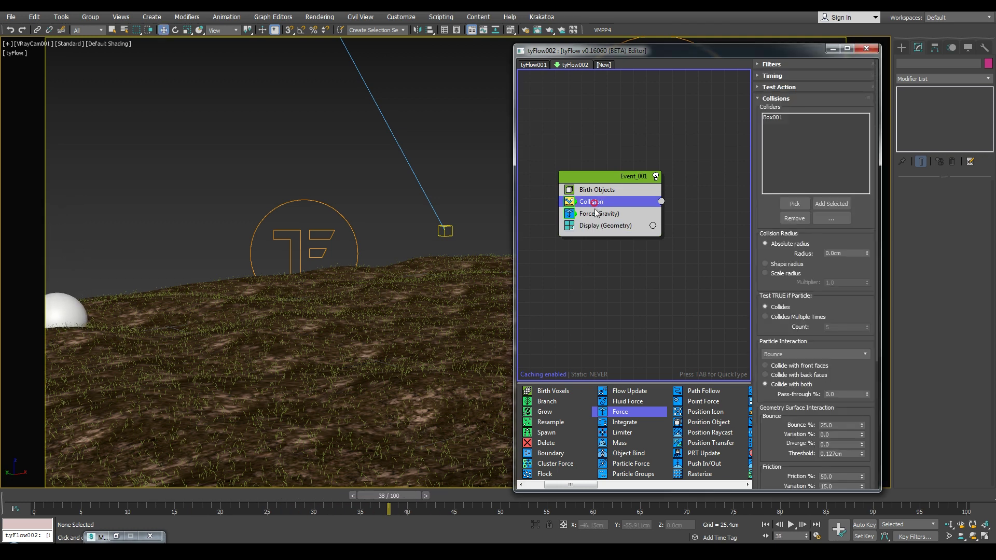
{"action": "left_click", "coordinate": [785, 264]}
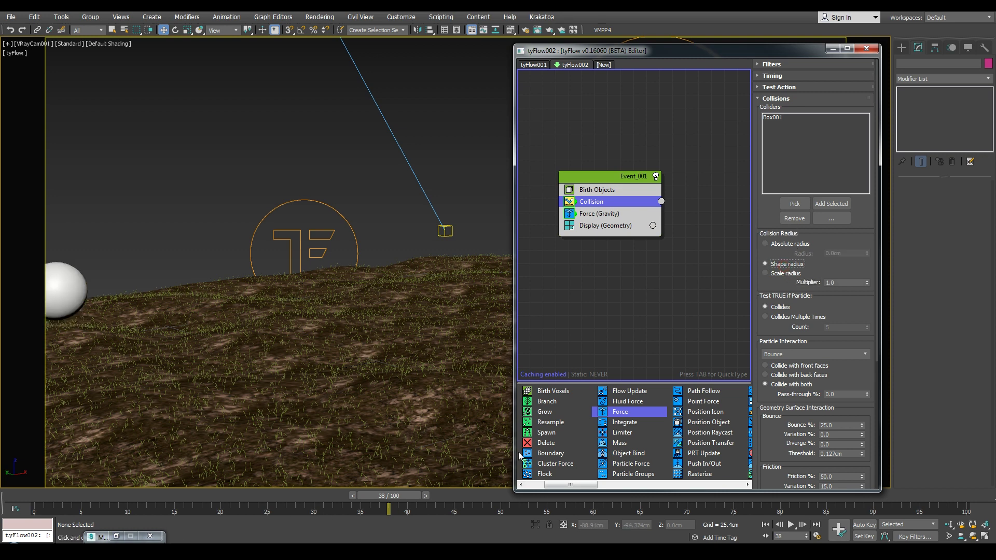
Set the Force operator's built-in wind strength to 0.1 cm and switch to a perspective view of the sphere.
{"action": "left_click", "coordinate": [599, 215]}
{"action": "double_click", "coordinate": [844, 310]}
{"action": "type", "text": "1"}
{"action": "key", "text": "Return"}
{"action": "type", "text": "0.1"}
{"action": "key", "text": "Return"}
{"action": "mouse_move", "coordinate": [391, 501]}
{"action": "left_mouse_down"}
{"action": "mouse_move", "coordinate": [174, 501]}
{"action": "mouse_move", "coordinate": [687, 499]}
{"action": "mouse_move", "coordinate": [817, 469]}
{"action": "mouse_move", "coordinate": [243, 482]}
{"action": "mouse_move", "coordinate": [639, 446]}
{"action": "mouse_move", "coordinate": [416, 493]}
{"action": "mouse_move", "coordinate": [687, 493]}
{"action": "mouse_move", "coordinate": [302, 485]}
{"action": "mouse_move", "coordinate": [389, 494]}
{"action": "left_mouse_up"}
{"action": "key", "text": "w"}
{"action": "key", "text": "p"}
{"action": "middle_click_drag", "start_coordinate": [188, 282], "coordinate": [202, 305], "text": "alt"}
Set the built-in wind's Y direction to -1 and scrub the timeline to try the sphere's new path.
{"action": "double_click", "coordinate": [840, 293]}
{"action": "type", "text": "1"}
{"action": "key", "text": "Return"}
{"action": "type", "text": "-1"}
{"action": "key", "text": "Return"}
{"action": "left_click_drag", "start_coordinate": [403, 497], "coordinate": [624, 497]}
{"action": "type", "text": "-2-"}
{"action": "key", "text": "Return"}
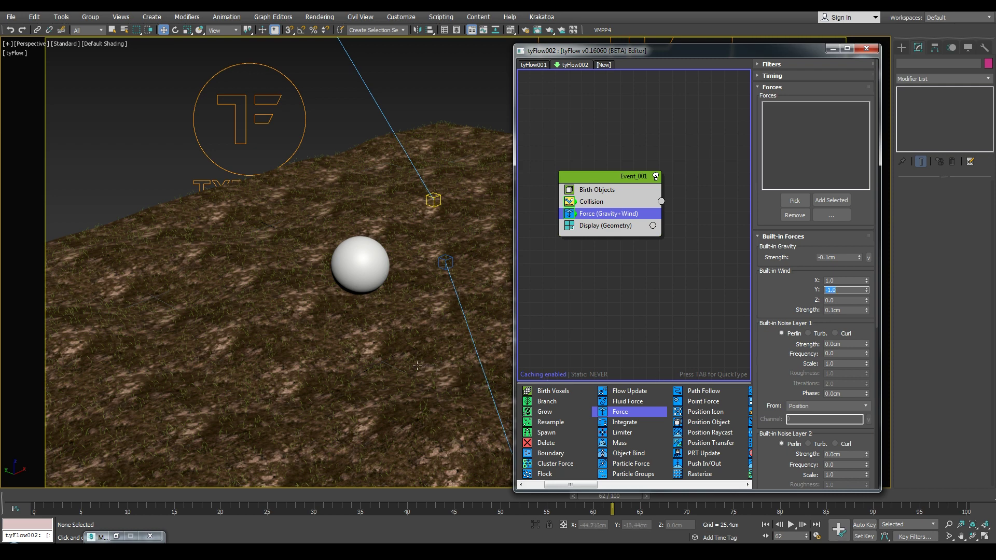
Scrub the timeline to frame 62 and examine the sphere's motion and ground contact up close.
{"action": "middle_click_drag", "start_coordinate": [486, 362], "coordinate": [402, 475], "text": "alt"}
{"action": "left_click_drag", "start_coordinate": [393, 496], "coordinate": [611, 511]}
{"action": "key", "text": "w"}
{"action": "middle_click_drag", "start_coordinate": [386, 436], "coordinate": [393, 344], "text": "alt"}
{"action": "scroll", "coordinate": [394, 344], "scroll_direction": "up", "scroll_amount": 3}
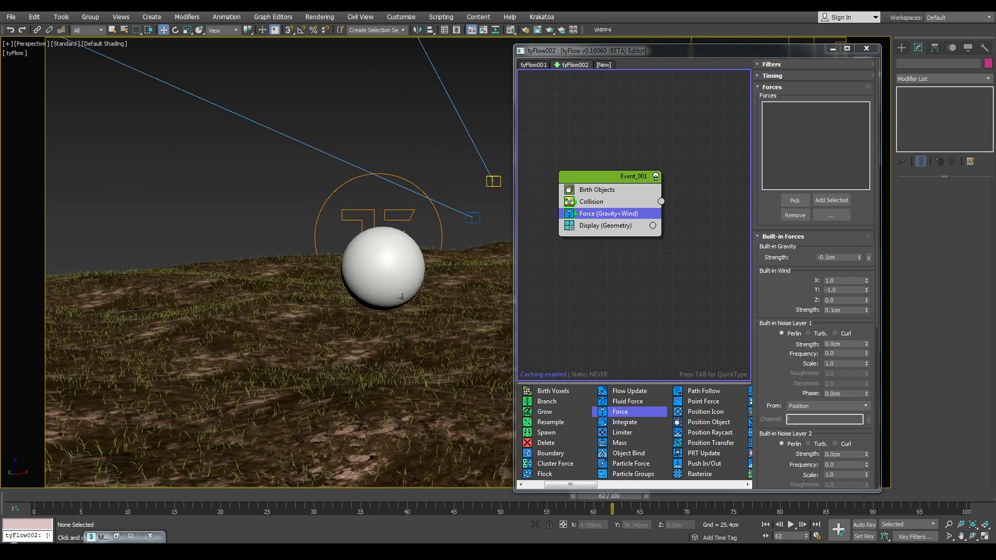
{"action": "middle_click_drag", "start_coordinate": [408, 281], "coordinate": [409, 293], "text": "alt"}
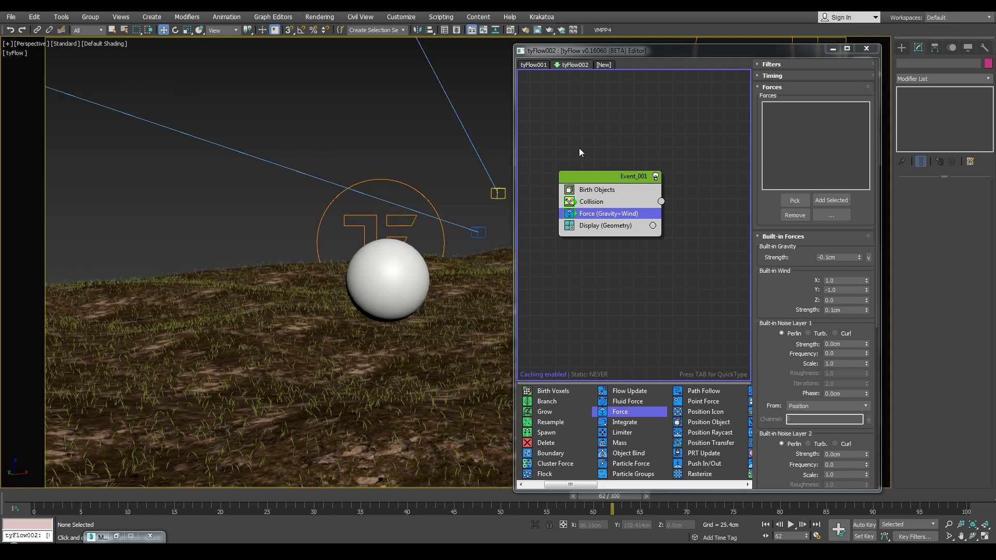
Add a Mesh operator below Force in the sphere's event and turn off Render Only.
{"action": "left_click_drag", "start_coordinate": [569, 485], "coordinate": [721, 482]}
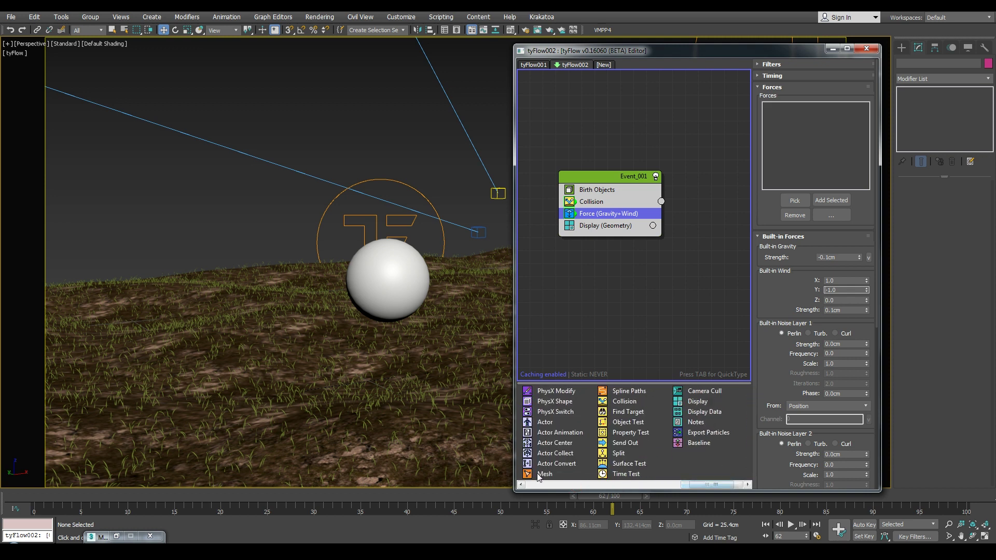
{"action": "left_click_drag", "start_coordinate": [540, 474], "coordinate": [556, 434]}
{"action": "left_click_drag", "start_coordinate": [583, 225], "coordinate": [585, 225]}
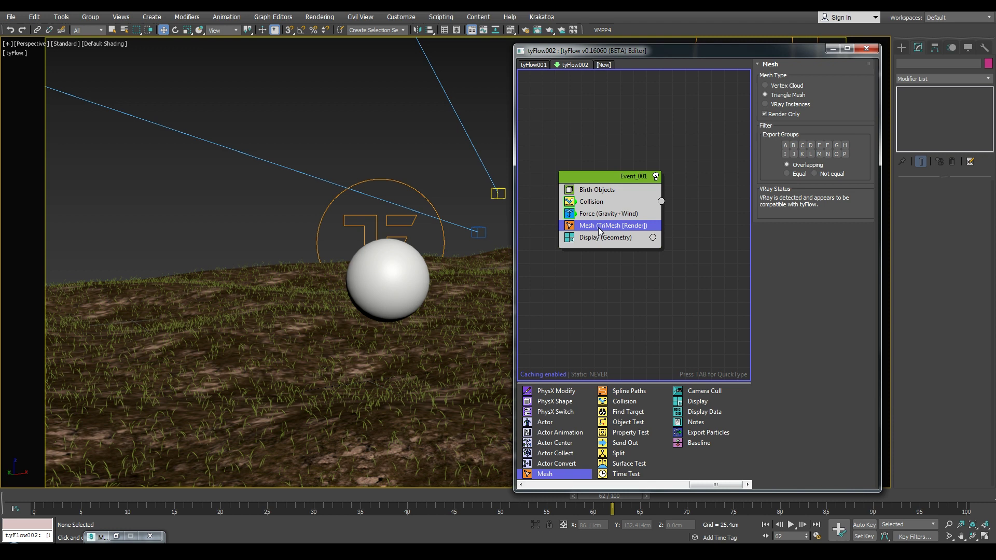
{"action": "left_click", "coordinate": [765, 114]}
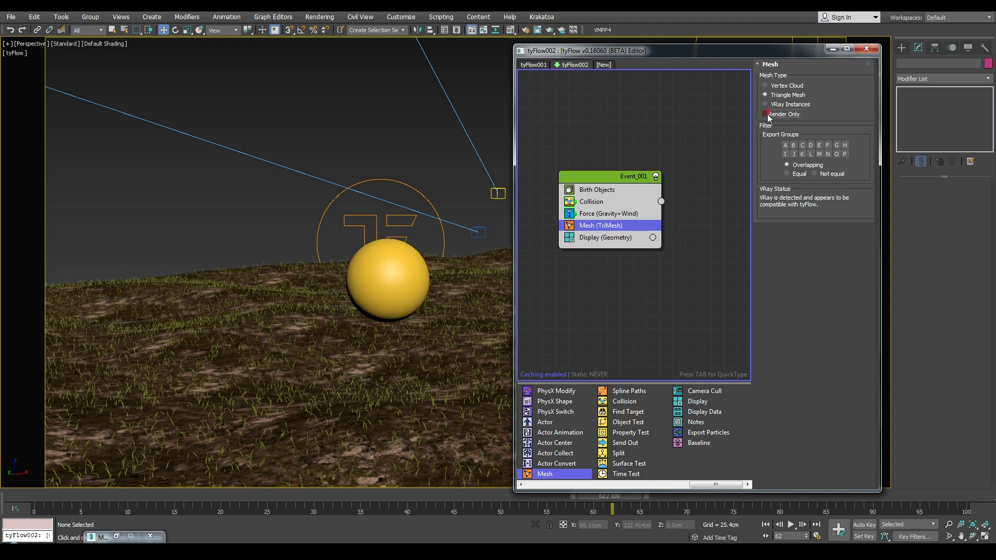
Switch to the tyFlow001 grass flow and add a Wobble operator below Rotation.
{"action": "left_click", "coordinate": [531, 66]}
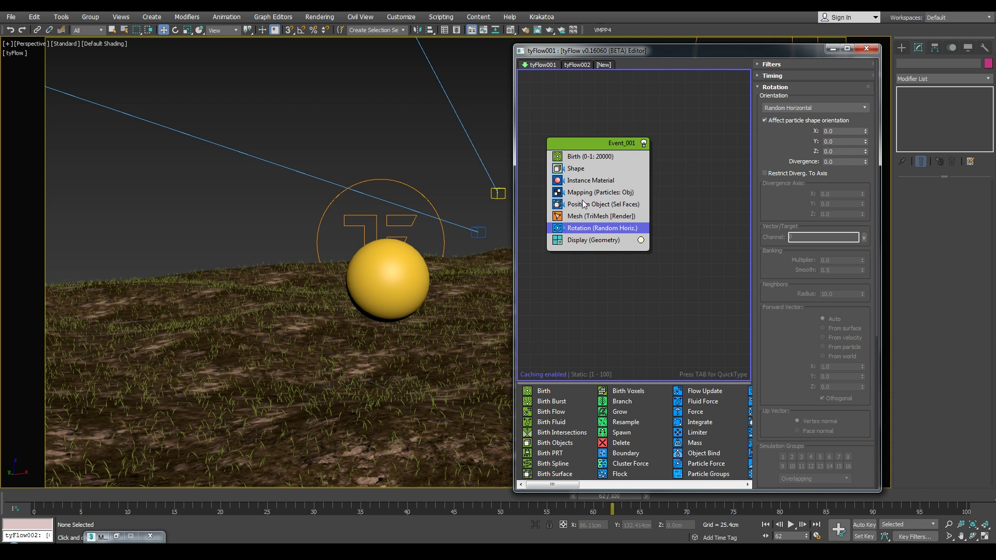
{"action": "left_click_drag", "start_coordinate": [560, 486], "coordinate": [613, 488]}
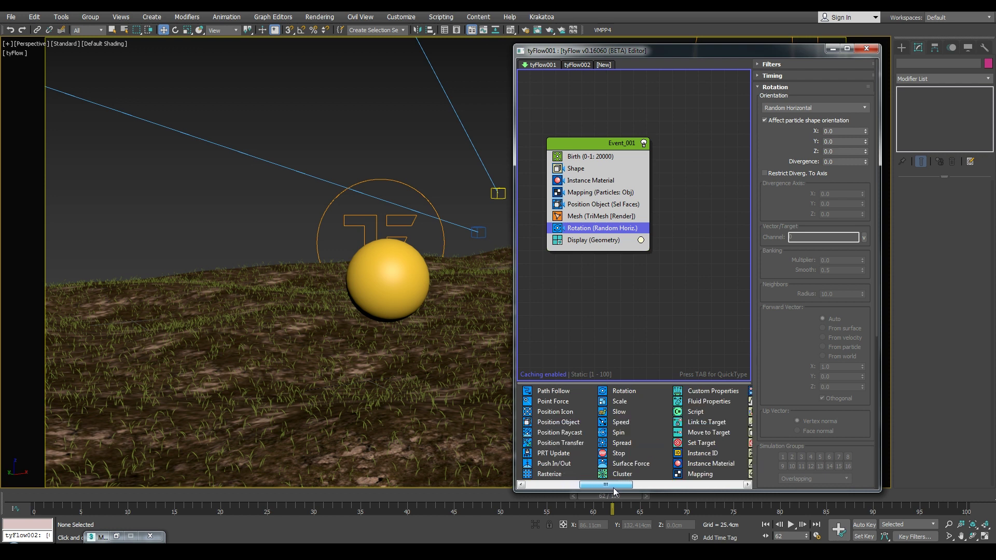
{"action": "left_click_drag", "start_coordinate": [614, 487], "coordinate": [687, 484]}
{"action": "left_click", "coordinate": [610, 444]}
{"action": "left_click_drag", "start_coordinate": [609, 444], "coordinate": [625, 252]}
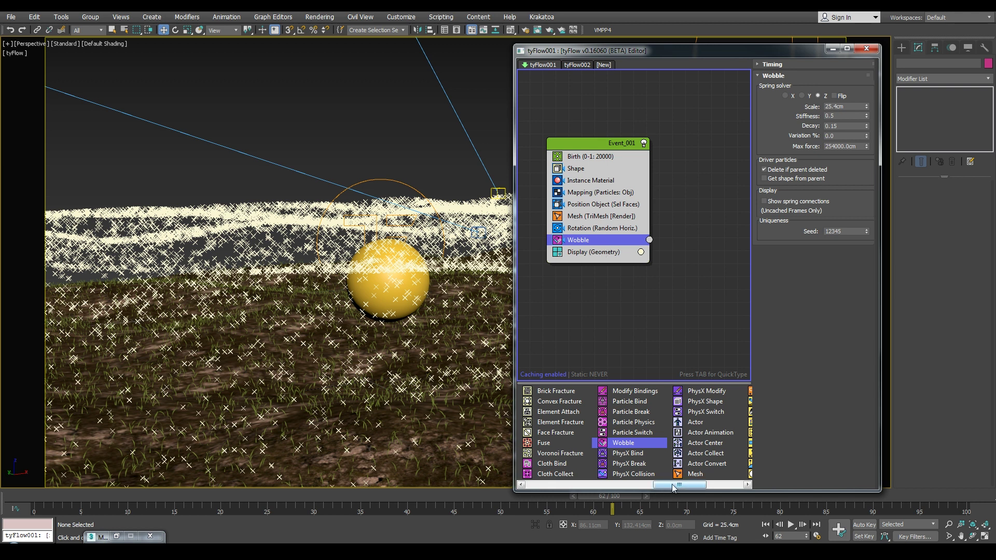
Create a separate event with a Collision operator and pick the tyFlow002 sphere as its collider.
{"action": "left_click_drag", "start_coordinate": [673, 486], "coordinate": [704, 486]}
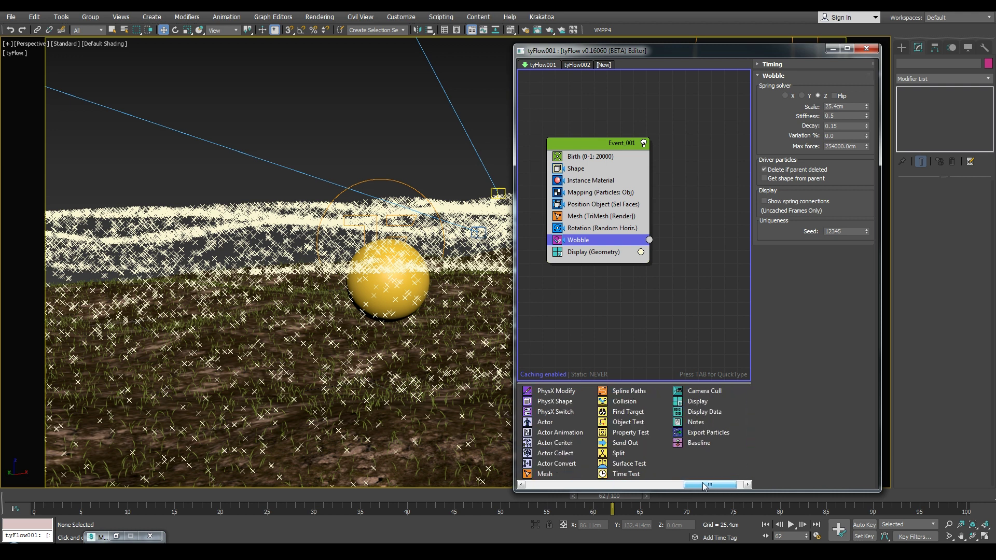
{"action": "mouse_move", "coordinate": [706, 485]}
{"action": "left_mouse_down"}
{"action": "mouse_move", "coordinate": [671, 487]}
{"action": "mouse_move", "coordinate": [688, 486]}
{"action": "left_mouse_up"}
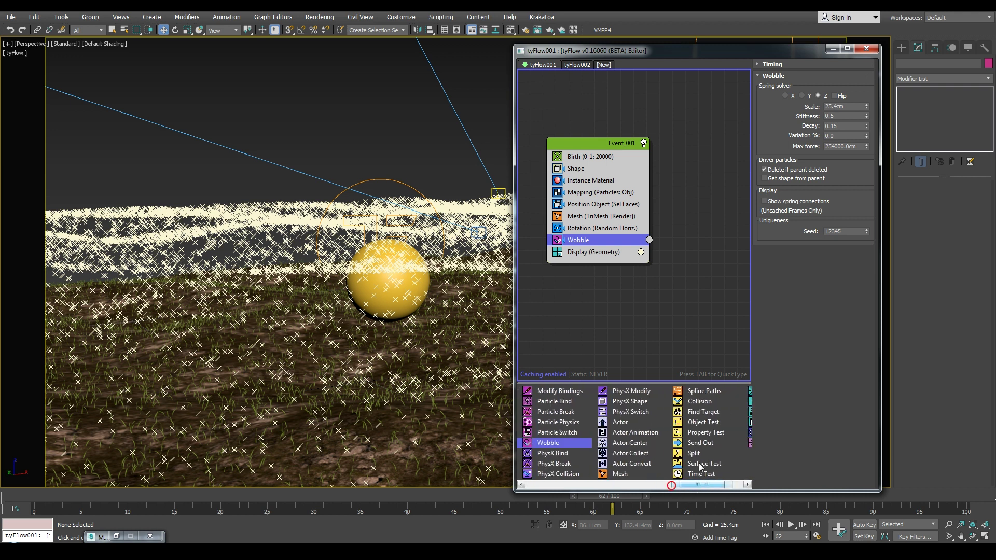
{"action": "left_click_drag", "start_coordinate": [703, 405], "coordinate": [690, 268]}
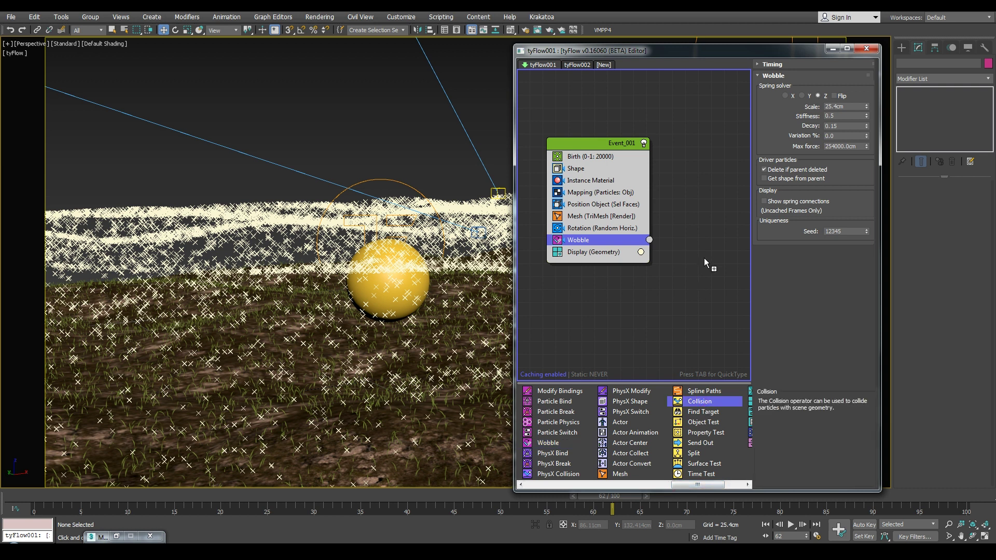
{"action": "left_click_drag", "start_coordinate": [706, 266], "coordinate": [706, 265]}
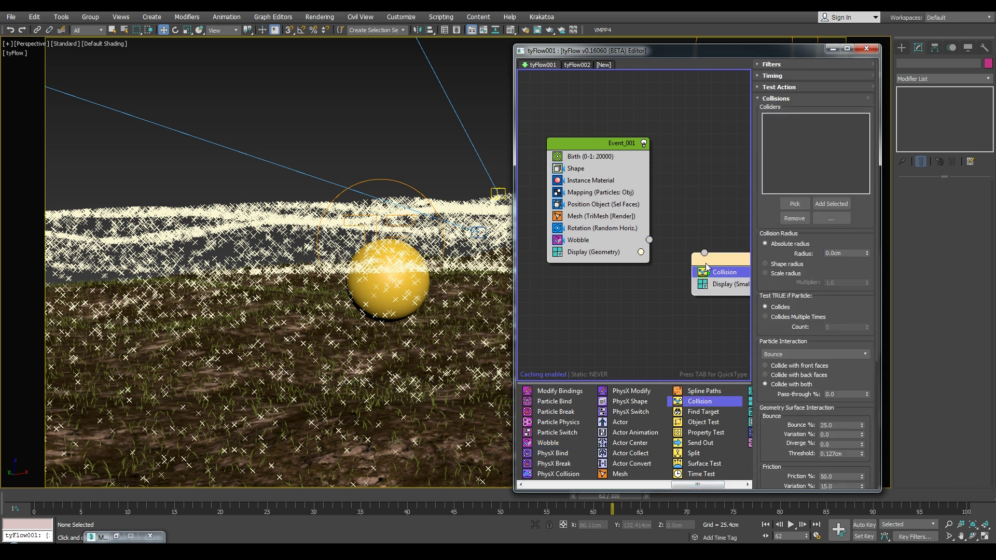
{"action": "middle_click_drag", "start_coordinate": [680, 303], "coordinate": [662, 316]}
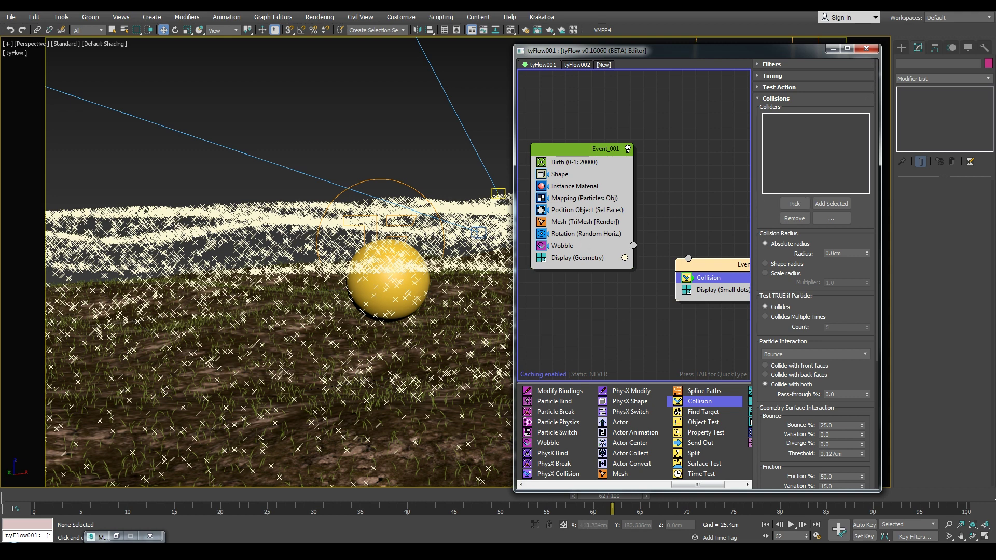
{"action": "middle_click_drag", "start_coordinate": [401, 310], "coordinate": [400, 294], "text": "alt"}
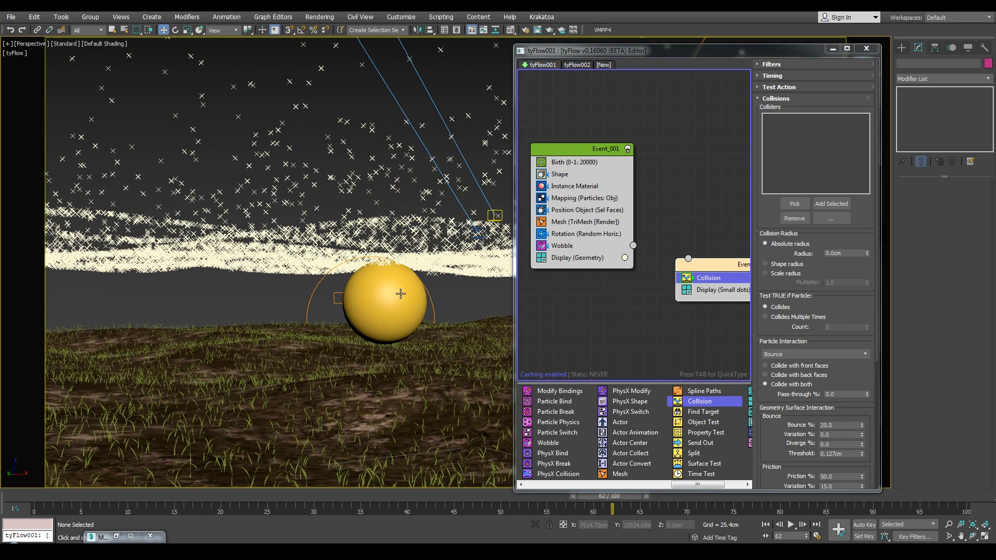
{"action": "left_click", "coordinate": [794, 203]}
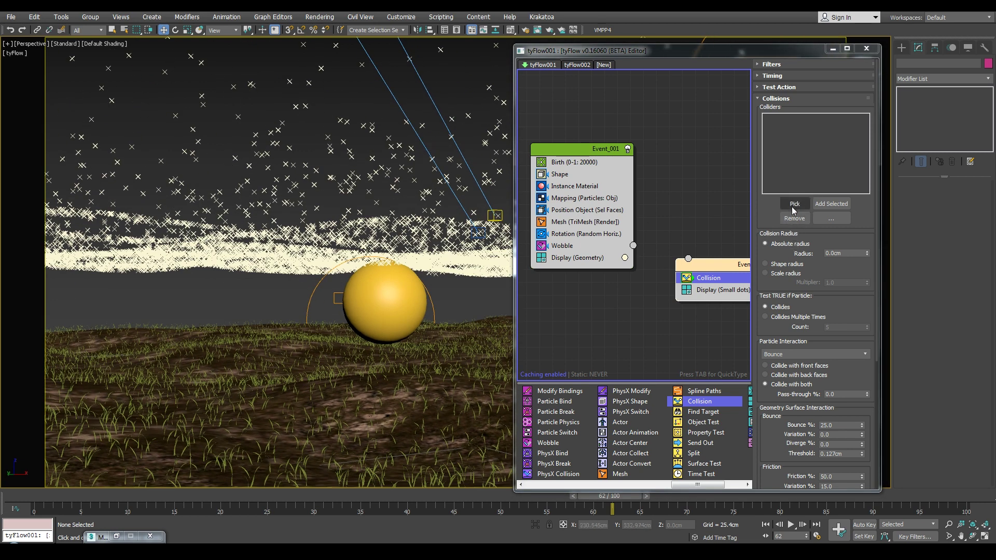
{"action": "left_click", "coordinate": [380, 302]}
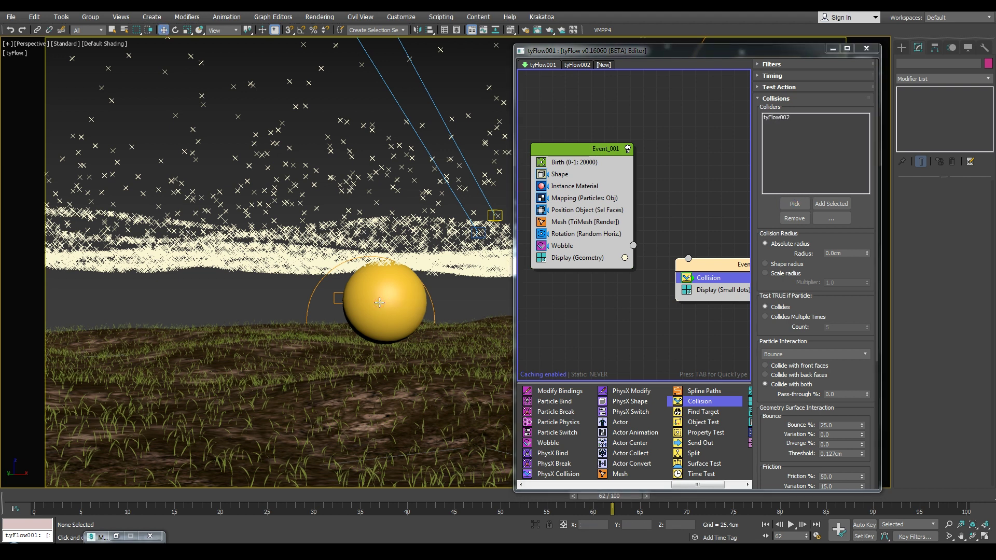
Connect the Wobble output to the Collision event and delete that event's Display operator.
{"action": "left_click_drag", "start_coordinate": [633, 245], "coordinate": [690, 259]}
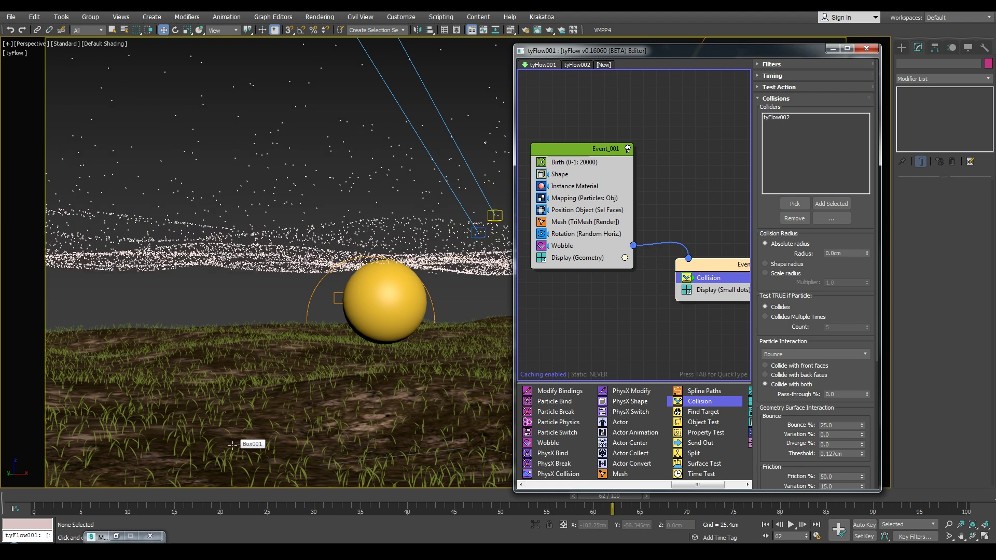
{"action": "left_click", "coordinate": [718, 293]}
{"action": "key", "text": "Delete"}
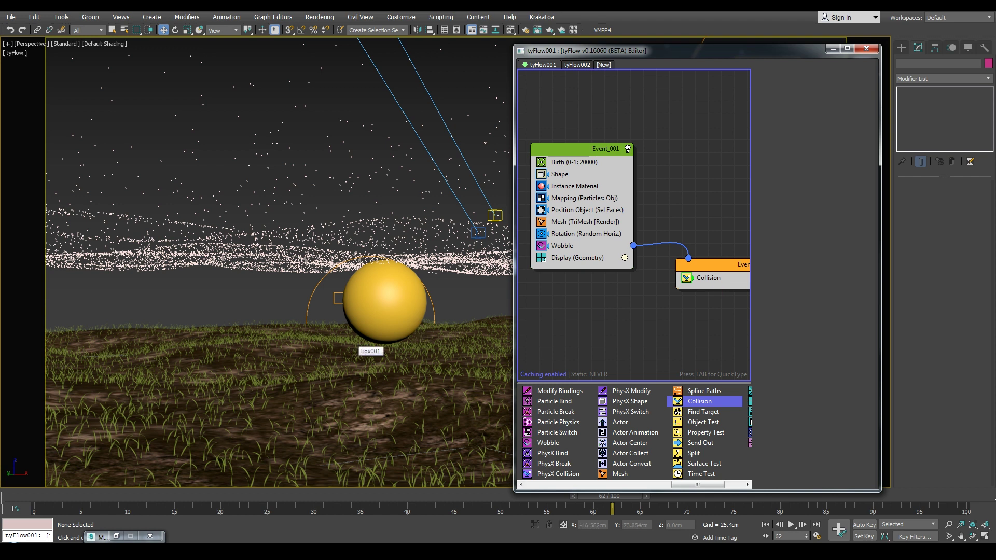
Scrub the timeline to frame 83 with edged faces shown to examine how the grass reacts to the rolling sphere.
{"action": "middle_click_drag", "start_coordinate": [348, 347], "coordinate": [345, 354], "text": "alt"}
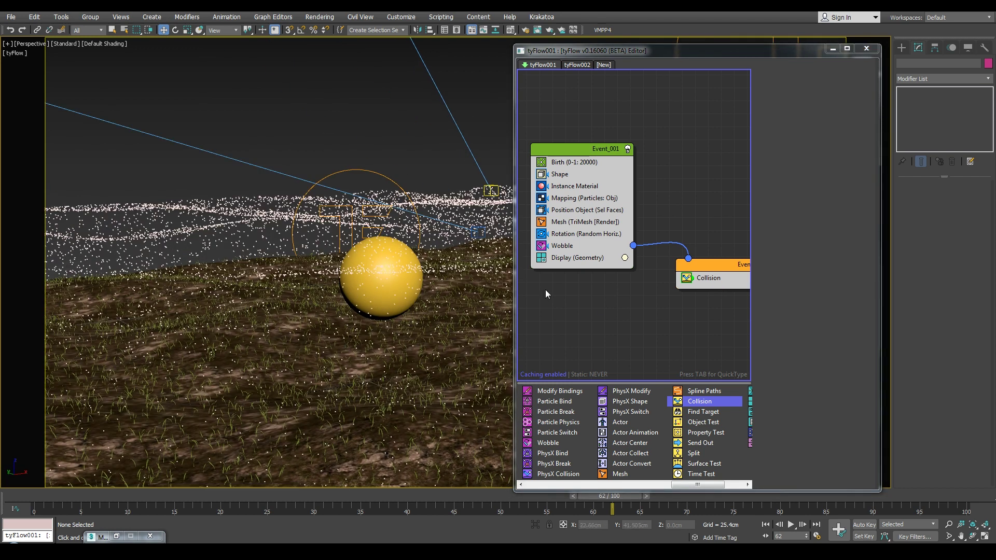
{"action": "left_click_drag", "start_coordinate": [323, 499], "coordinate": [698, 489]}
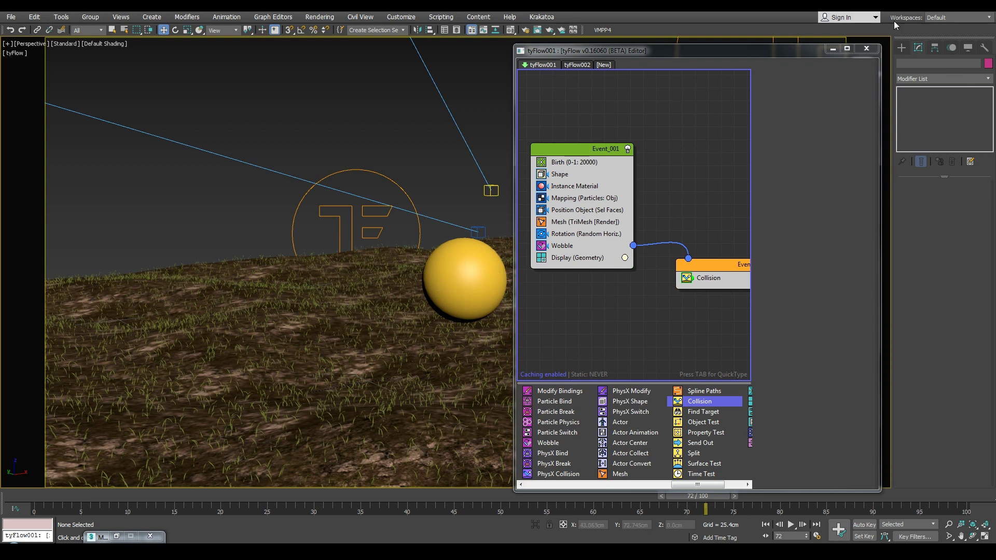
{"action": "left_click", "coordinate": [832, 51]}
{"action": "left_click", "coordinate": [455, 269]}
{"action": "middle_click_drag", "start_coordinate": [455, 268], "coordinate": [447, 263], "text": "alt"}
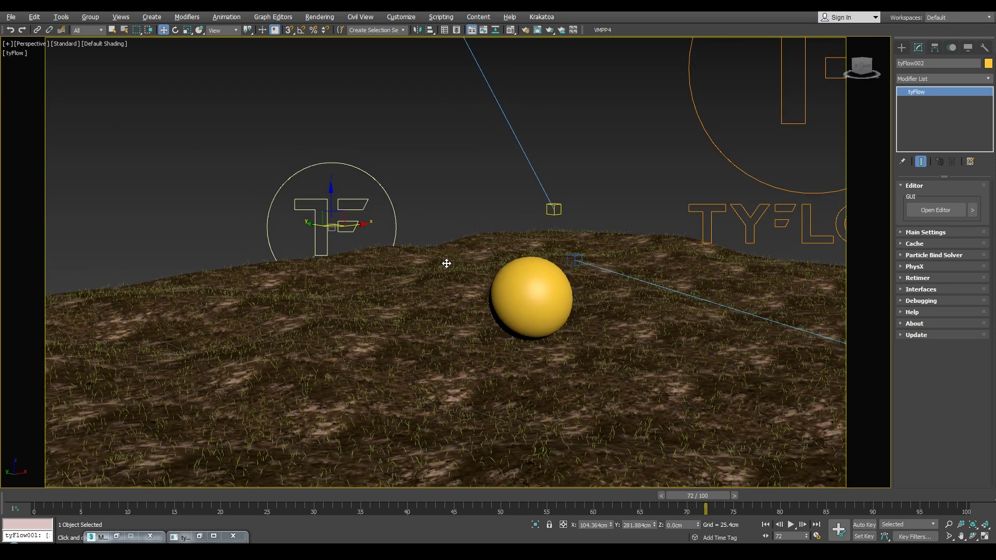
{"action": "key", "text": "F4"}
{"action": "scroll", "coordinate": [495, 292], "scroll_direction": "up", "scroll_amount": 3}
{"action": "left_click_drag", "start_coordinate": [200, 493], "coordinate": [810, 496]}
{"action": "key", "text": "w"}
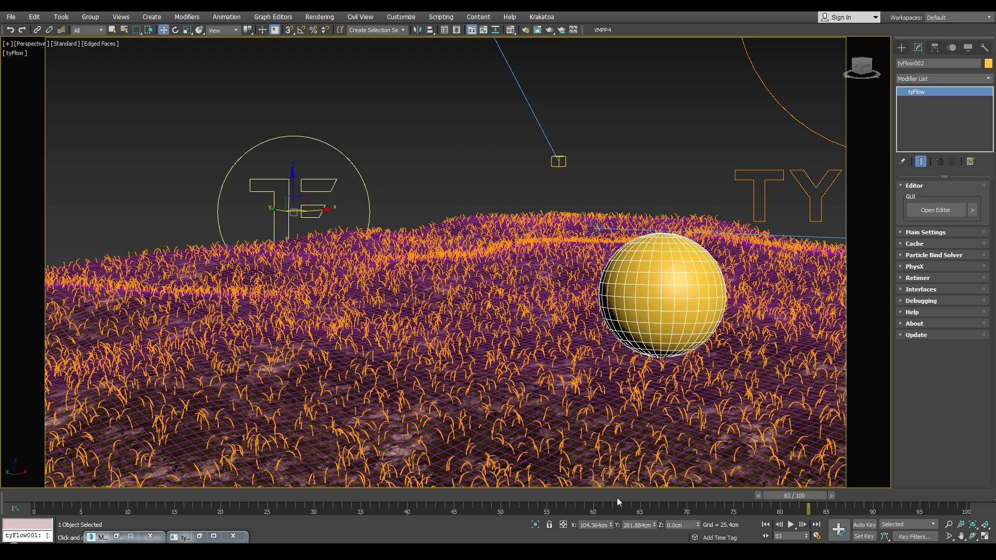
Restore the tyFlow editor, show the grass Shape operator's settings and advance the timeline to frame 41.
{"action": "left_click", "coordinate": [199, 536]}
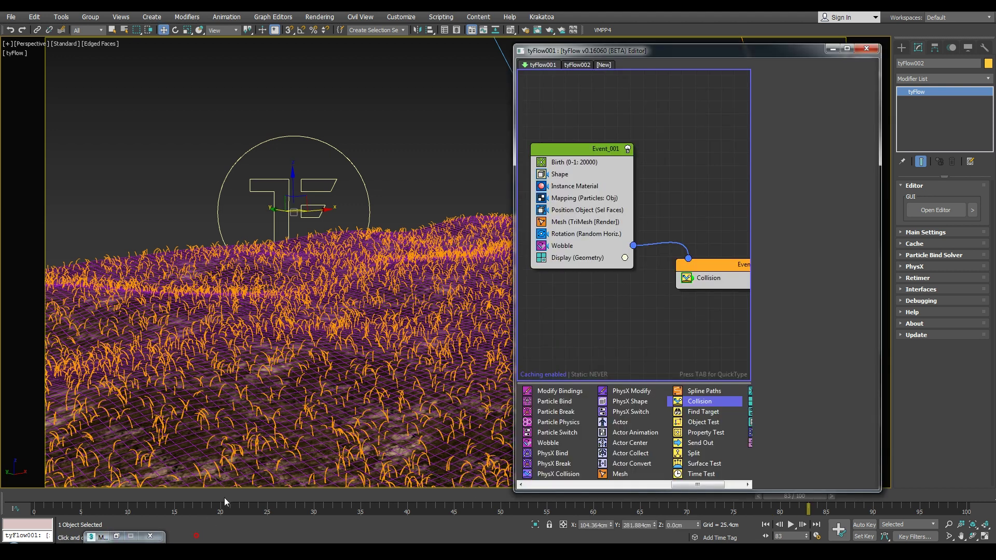
{"action": "left_click", "coordinate": [587, 179]}
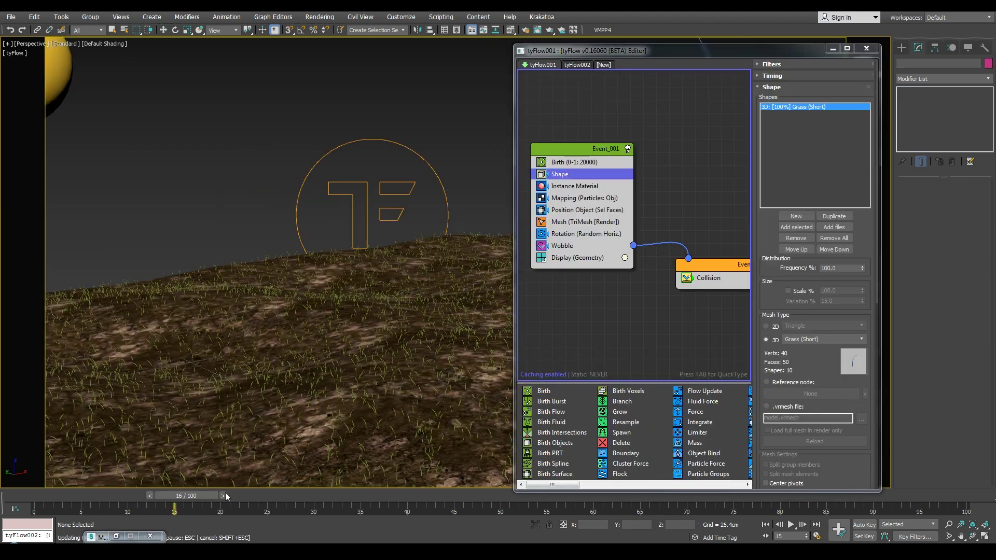
{"action": "left_click", "coordinate": [225, 492]}
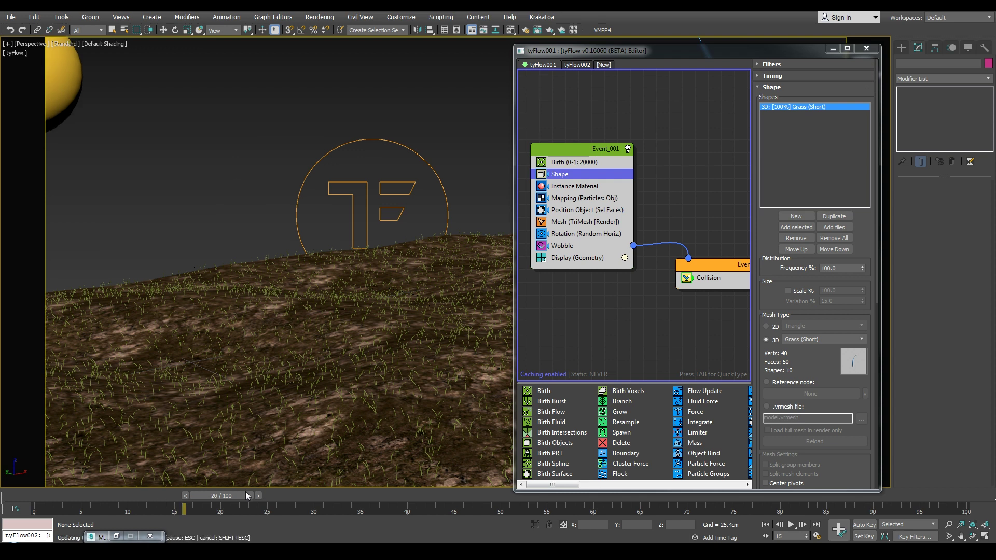
{"action": "left_click_drag", "start_coordinate": [284, 493], "coordinate": [431, 496]}
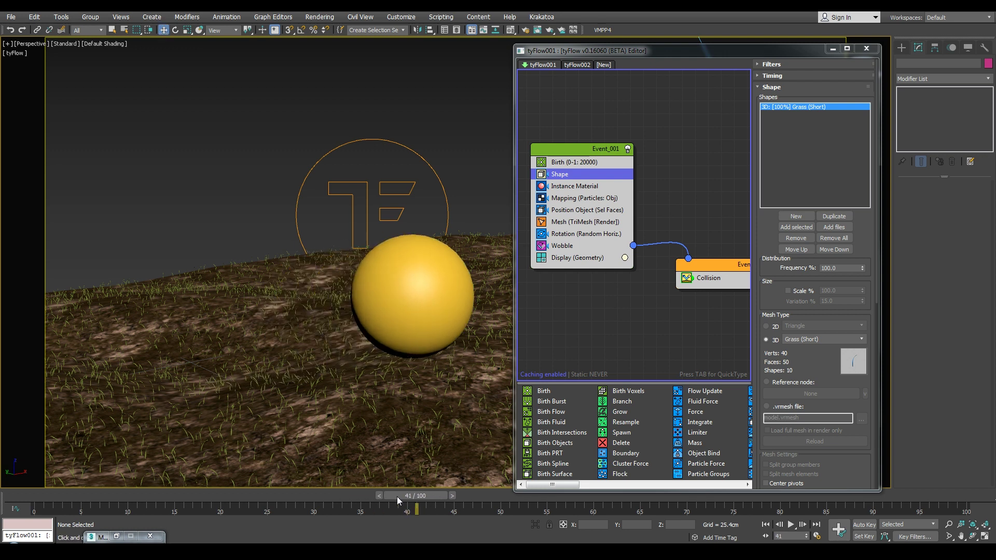
Set the Wobble operator's decay to 0.9 and its variation to 50%.
{"action": "left_click", "coordinate": [564, 246]}
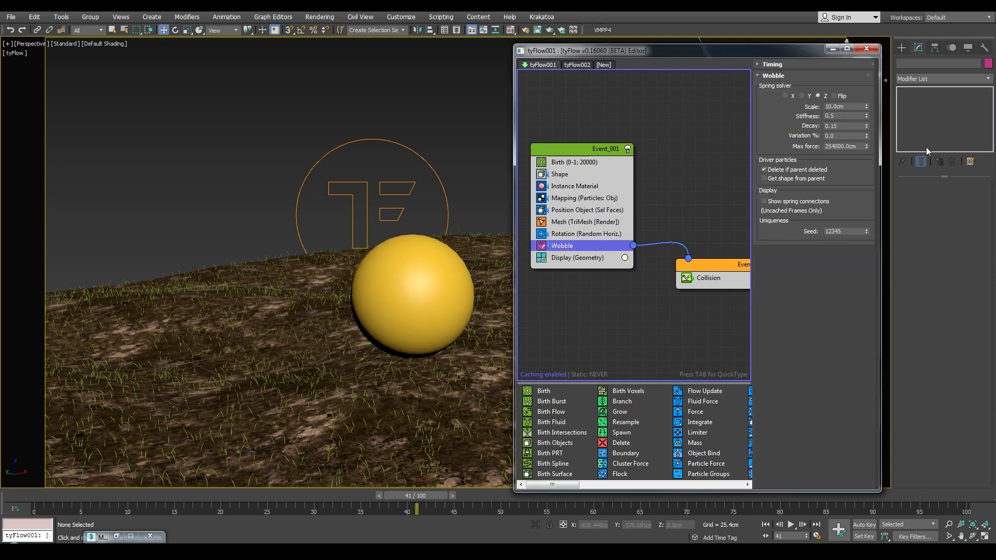
{"action": "left_click", "coordinate": [847, 126]}
{"action": "key", "text": "Return"}
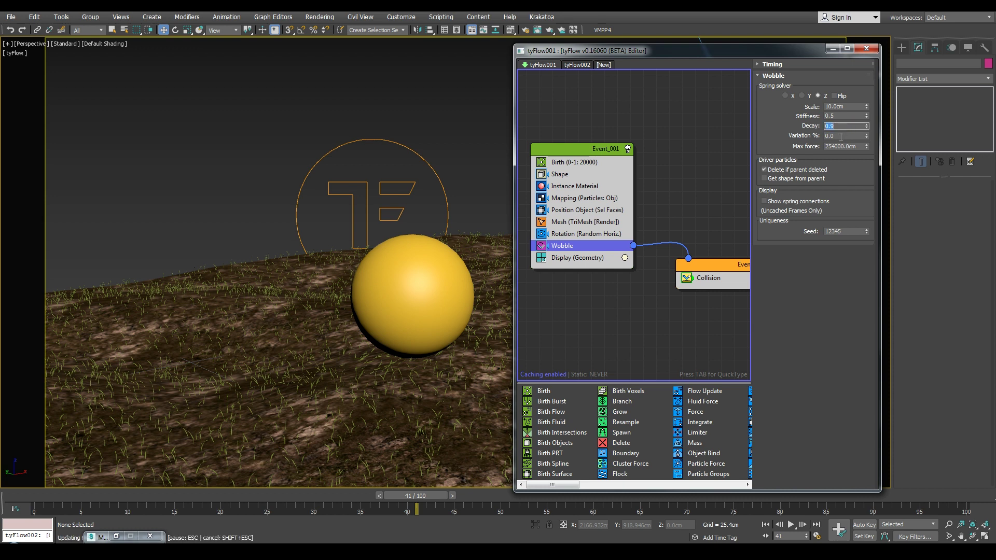
{"action": "left_click", "coordinate": [842, 136]}
{"action": "type", "text": "50"}
{"action": "key", "text": "Return"}
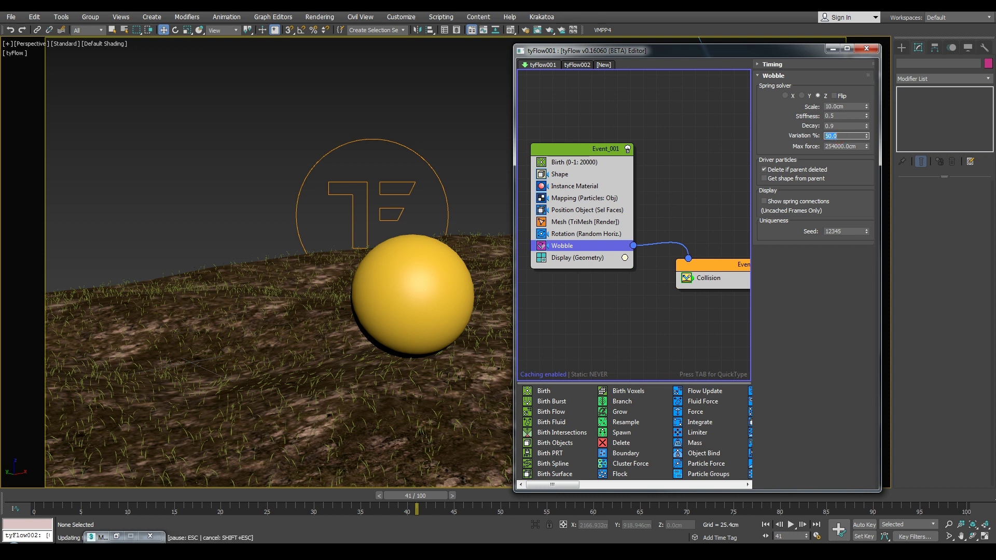
Minimize the tyFlow editor and scrub to frame 54 to check the grass's wobble around the sphere.
{"action": "left_click", "coordinate": [832, 48]}
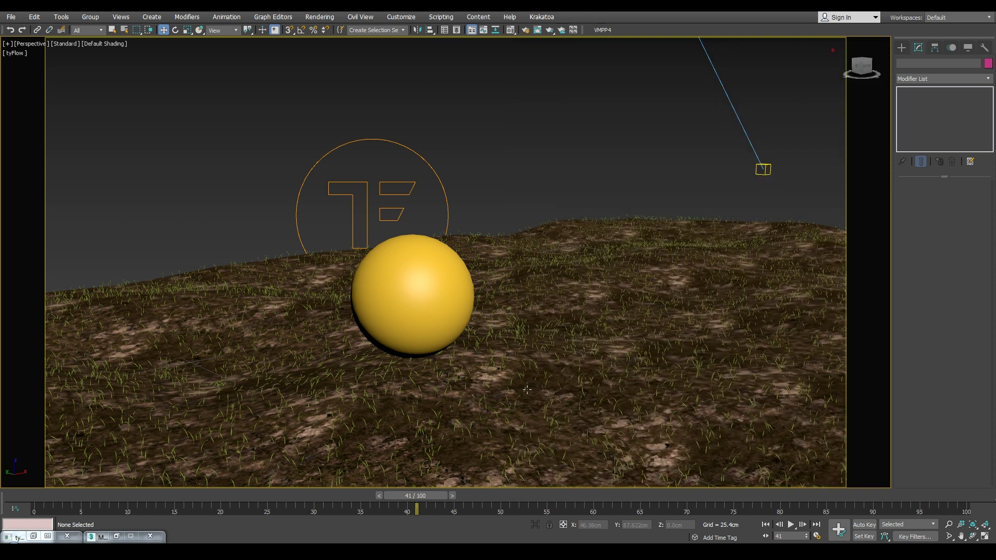
{"action": "left_click_drag", "start_coordinate": [471, 496], "coordinate": [540, 493]}
{"action": "key", "text": "w"}
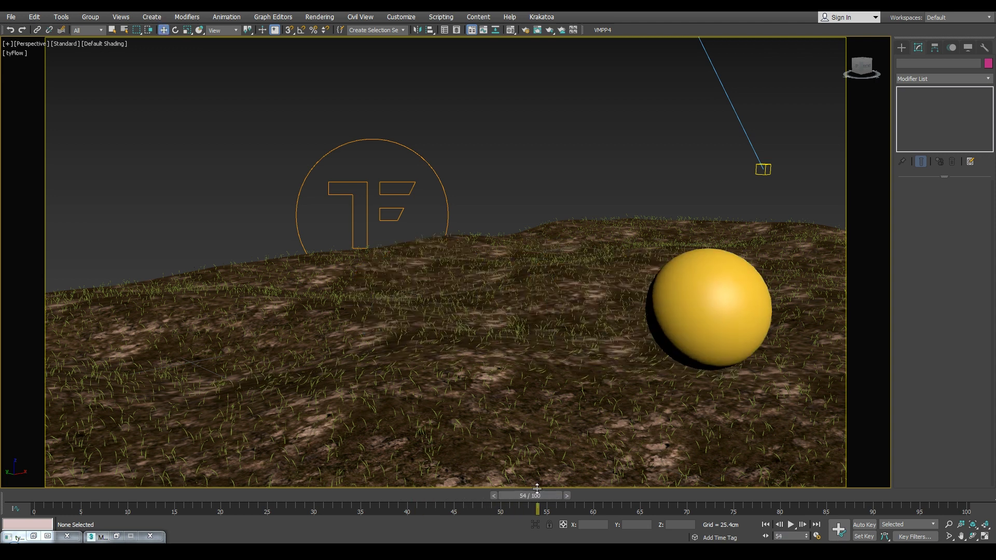
Unhide the hidden objects and select the original Sphere001.
{"action": "left_click", "coordinate": [714, 321]}
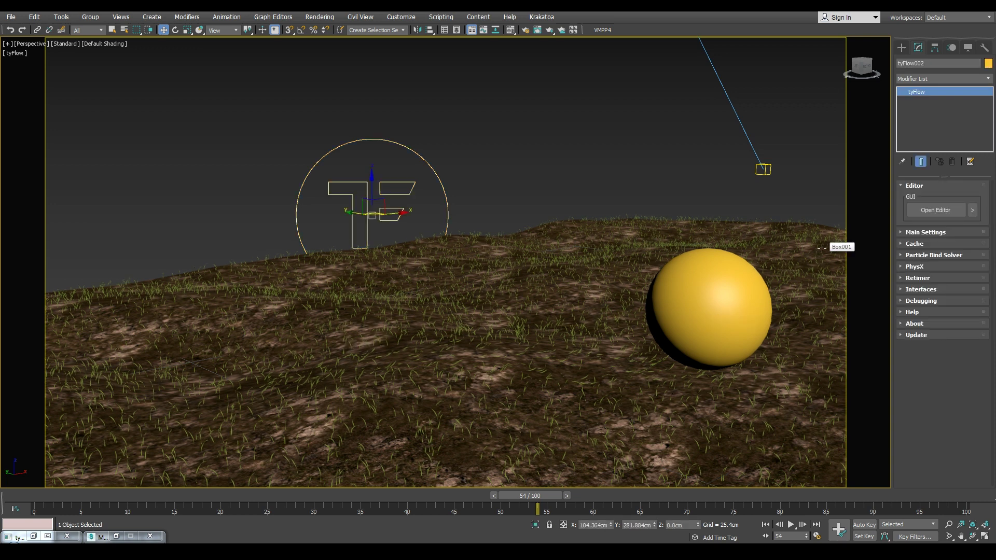
{"action": "right_click", "coordinate": [357, 203]}
{"action": "left_click", "coordinate": [373, 165]}
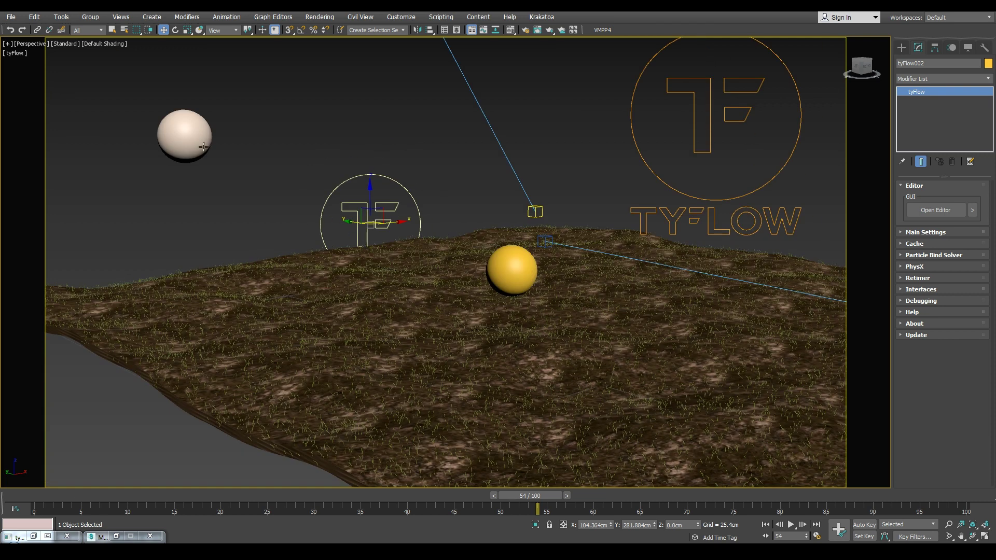
{"action": "left_click", "coordinate": [184, 136]}
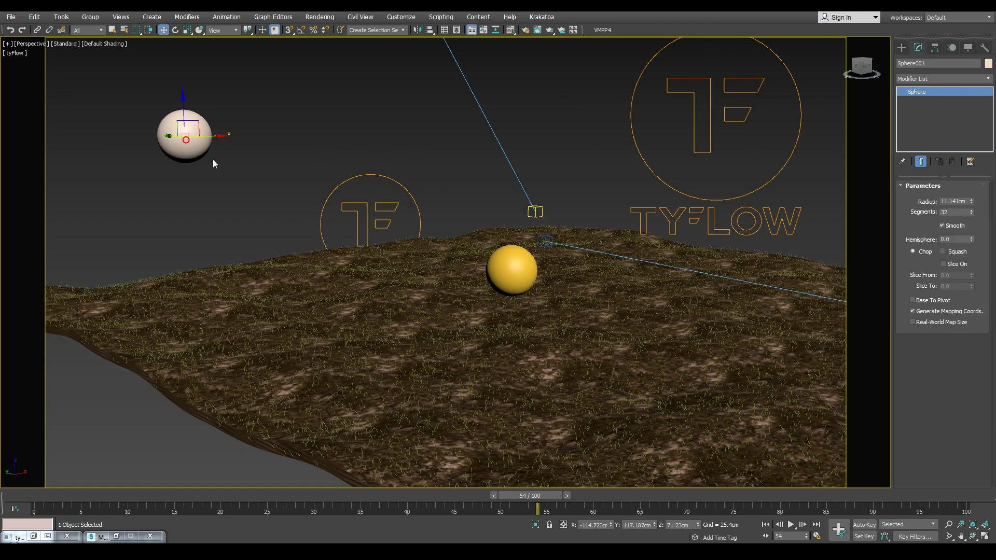
Assign the third material slot to the original sphere and change that material to VRayMtl.
{"action": "left_click", "coordinate": [973, 525]}
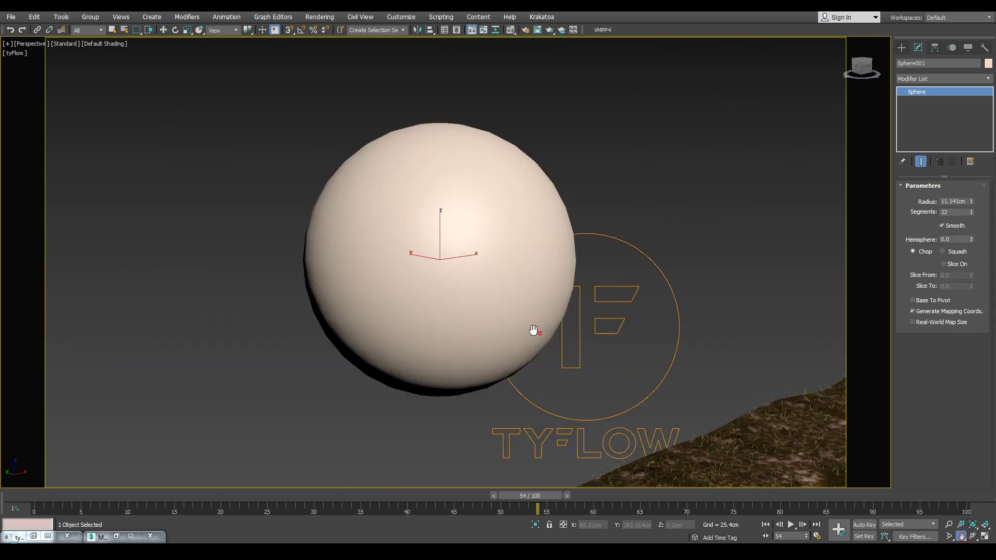
{"action": "key", "text": "m"}
{"action": "left_click", "coordinate": [466, 116]}
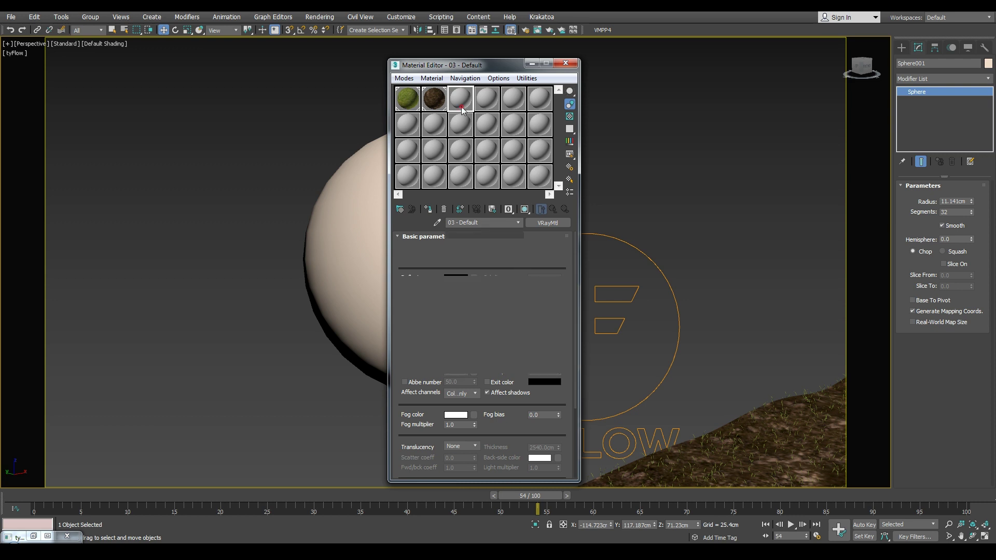
{"action": "left_click", "coordinate": [428, 209]}
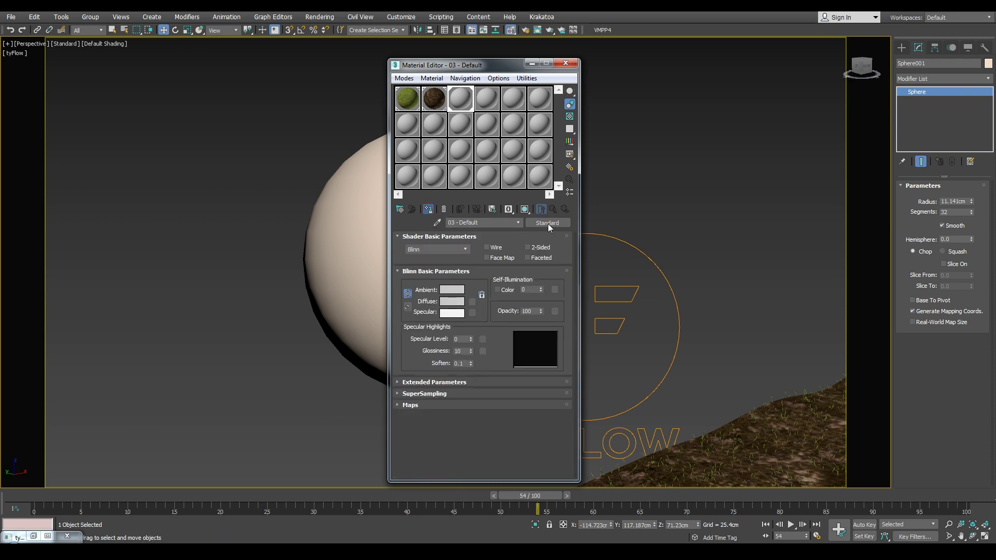
{"action": "left_click", "coordinate": [548, 223]}
{"action": "scroll", "coordinate": [511, 419], "scroll_direction": "down", "scroll_amount": 5}
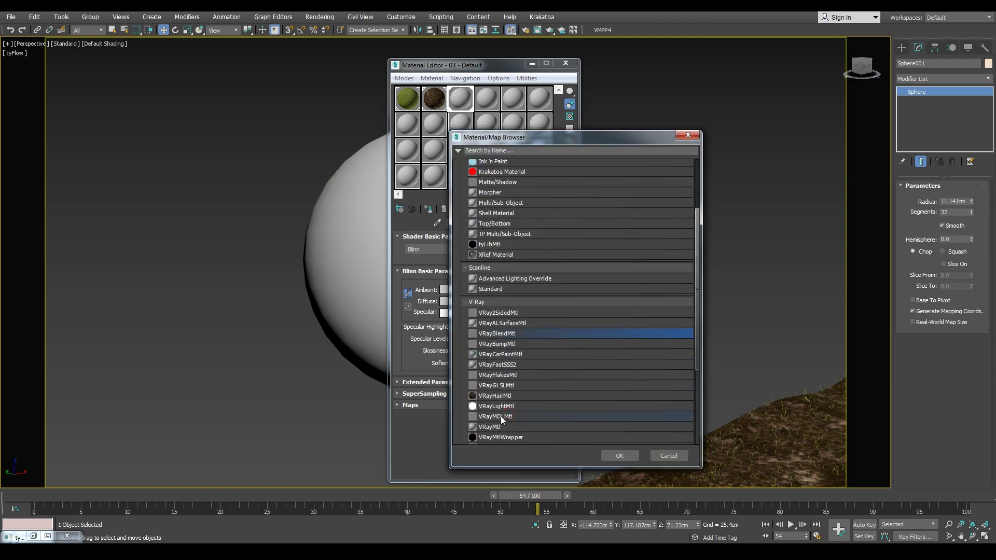
{"action": "double_click", "coordinate": [499, 426]}
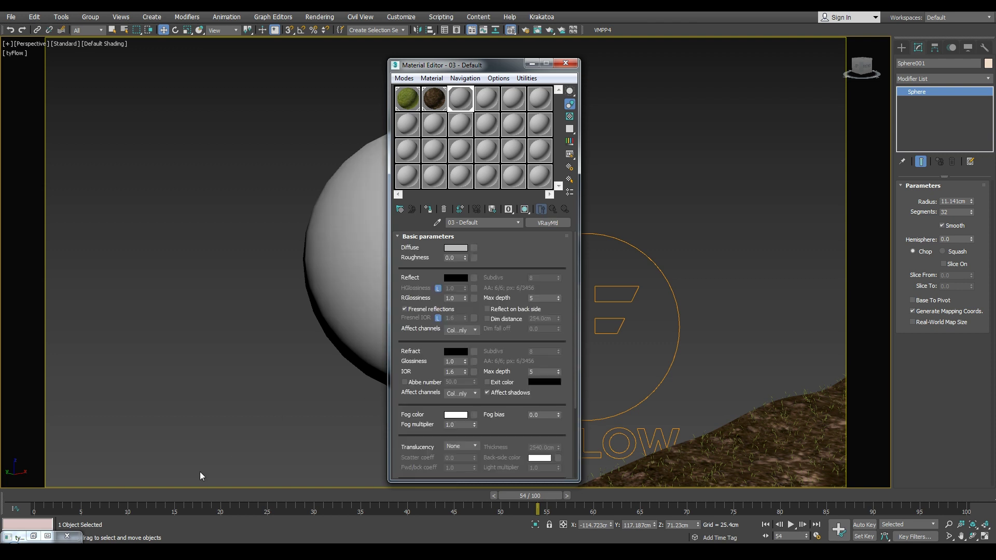
Disable Event_001 in both tyFlow001 and tyFlow002, then minimize the tyFlow editor.
{"action": "left_click", "coordinate": [639, 401]}
{"action": "left_click", "coordinate": [935, 210]}
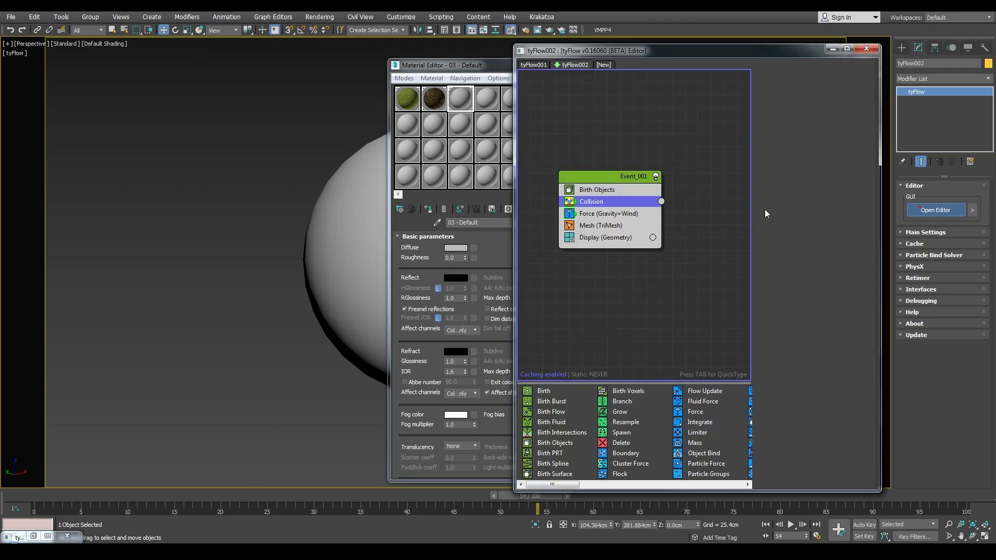
{"action": "left_click", "coordinate": [534, 64]}
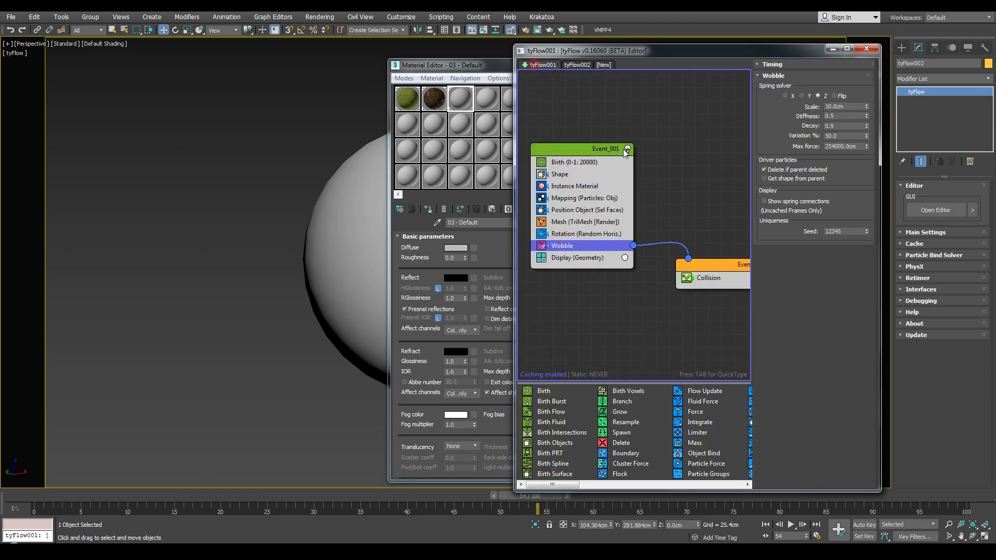
{"action": "left_click", "coordinate": [578, 65]}
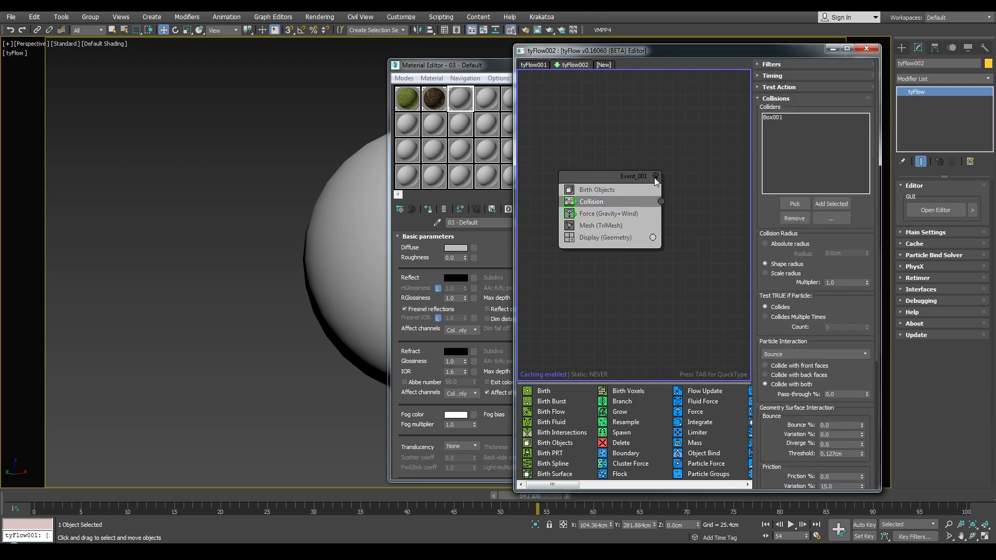
{"action": "left_click", "coordinate": [832, 48]}
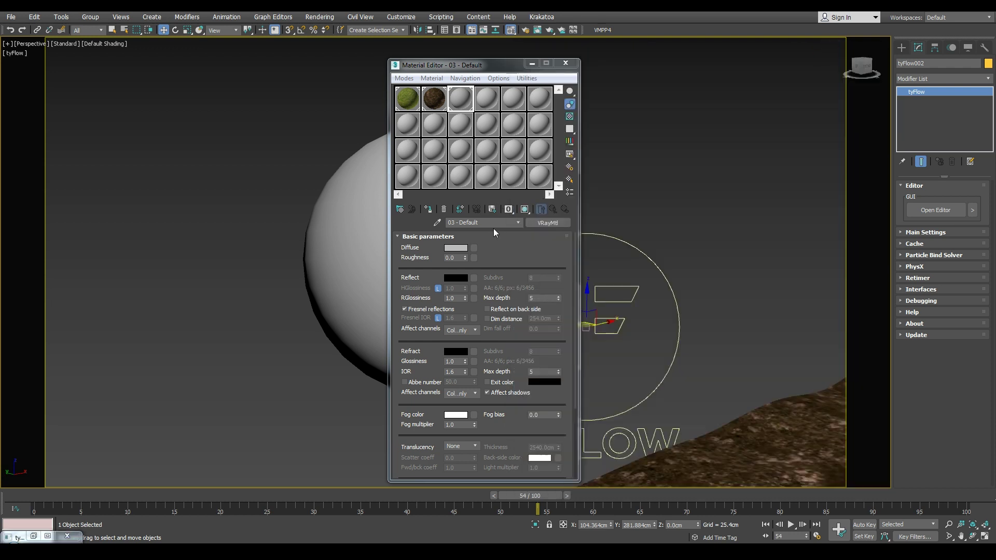
Load tex.jpg as the ball material's diffuse bitmap and show it in the viewport.
{"action": "left_click", "coordinate": [473, 248]}
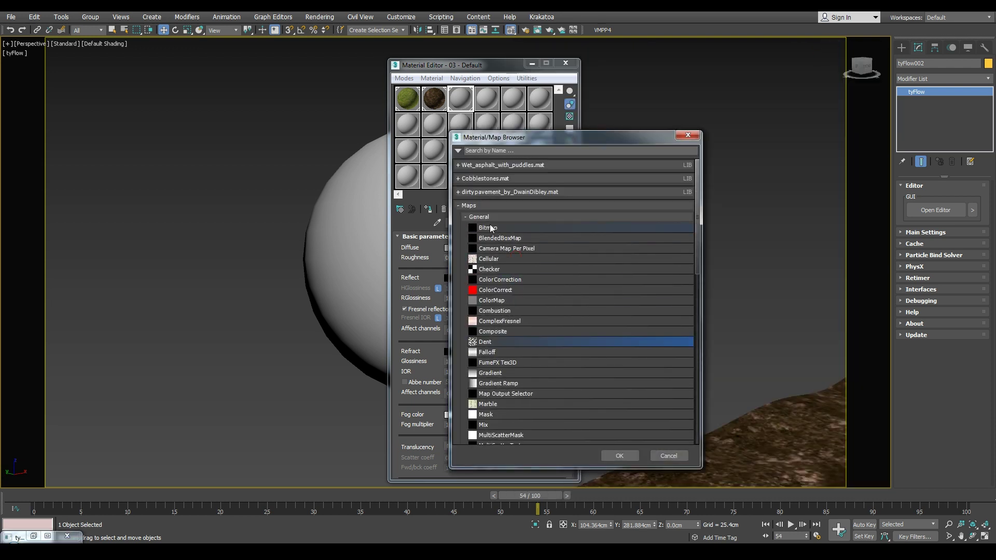
{"action": "double_click", "coordinate": [483, 230]}
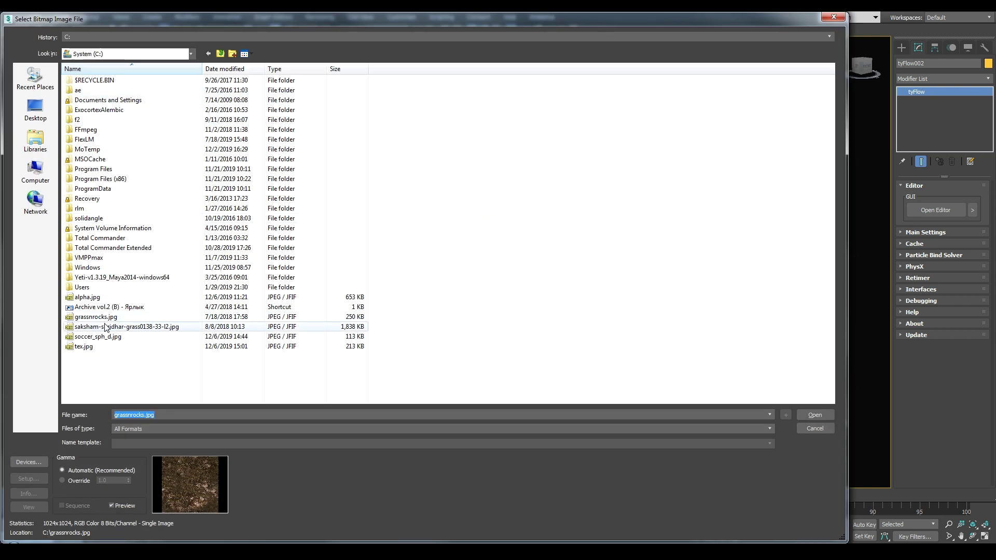
{"action": "left_click", "coordinate": [98, 345]}
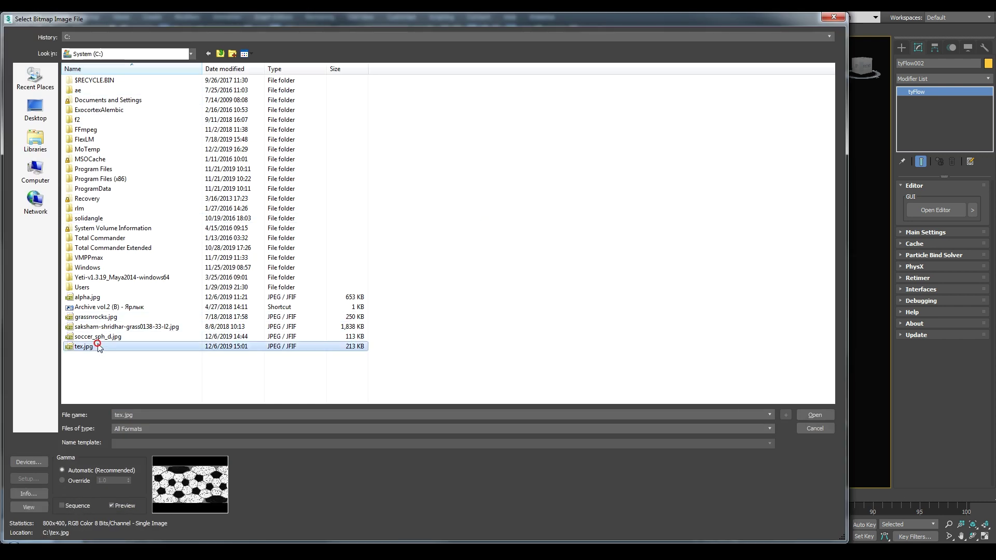
{"action": "left_click", "coordinate": [814, 414]}
{"action": "left_click", "coordinate": [525, 209]}
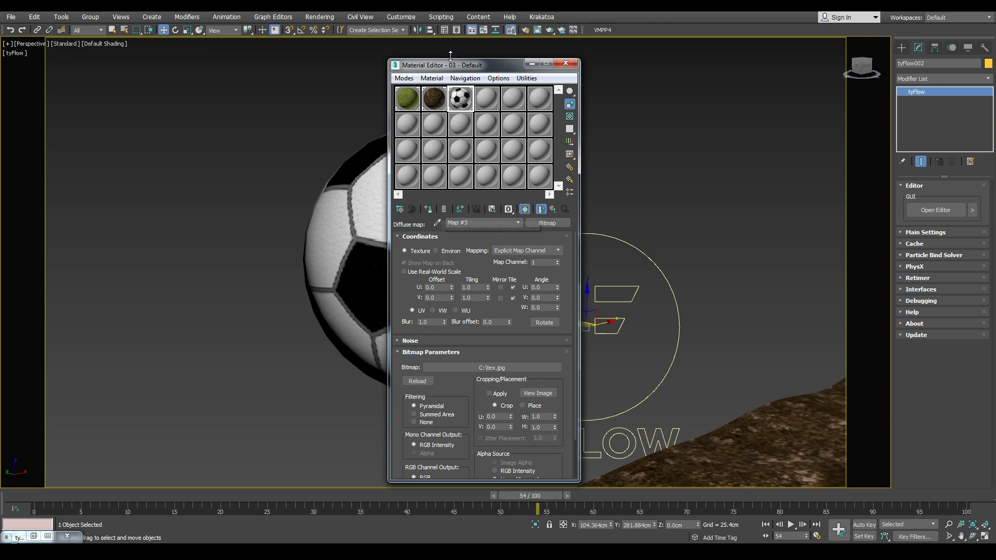
Move the Material Editor clear of the ball and load tex.jpg as the material's bump bitmap.
{"action": "left_click_drag", "start_coordinate": [451, 64], "coordinate": [755, 58]}
{"action": "middle_click_drag", "start_coordinate": [559, 325], "coordinate": [483, 318]}
{"action": "left_click", "coordinate": [858, 203]}
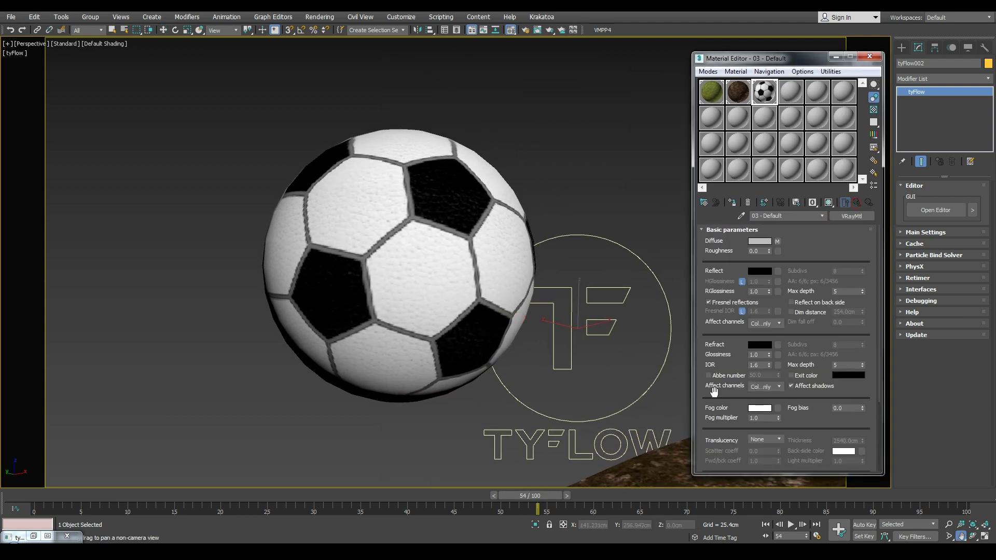
{"action": "scroll", "coordinate": [754, 394], "scroll_direction": "down", "scroll_amount": 5}
{"action": "left_click", "coordinate": [726, 465]}
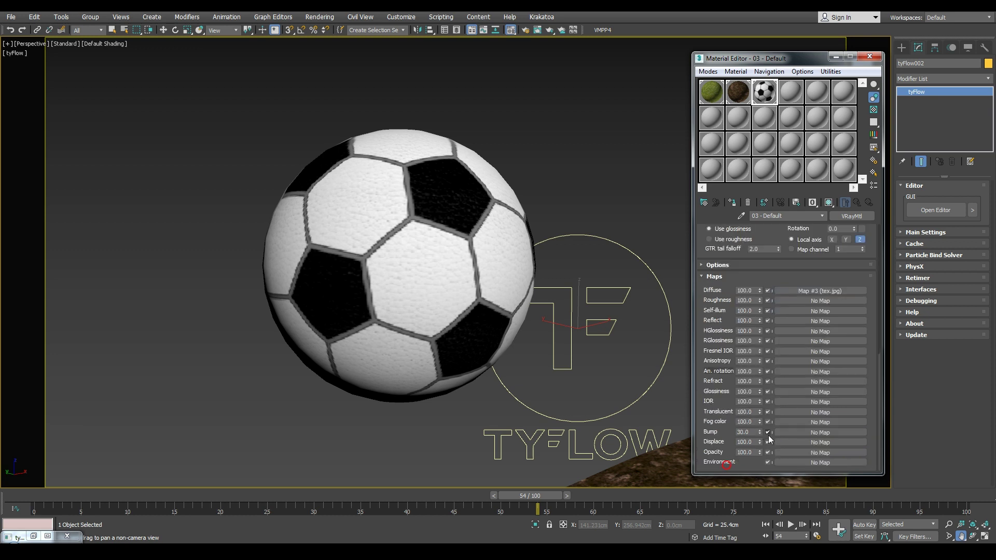
{"action": "left_click", "coordinate": [790, 435]}
{"action": "double_click", "coordinate": [489, 228]}
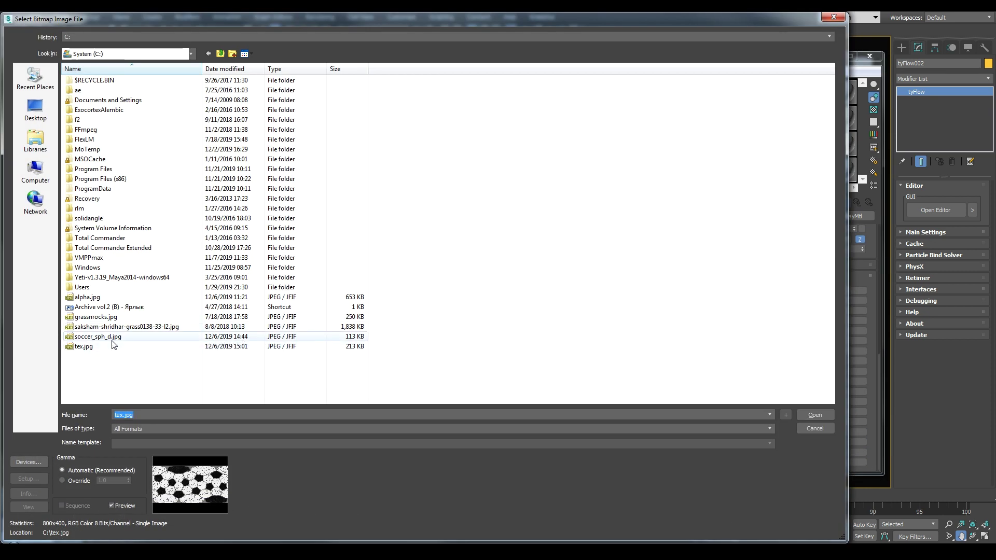
{"action": "left_click", "coordinate": [90, 329]}
{"action": "left_click", "coordinate": [105, 340]}
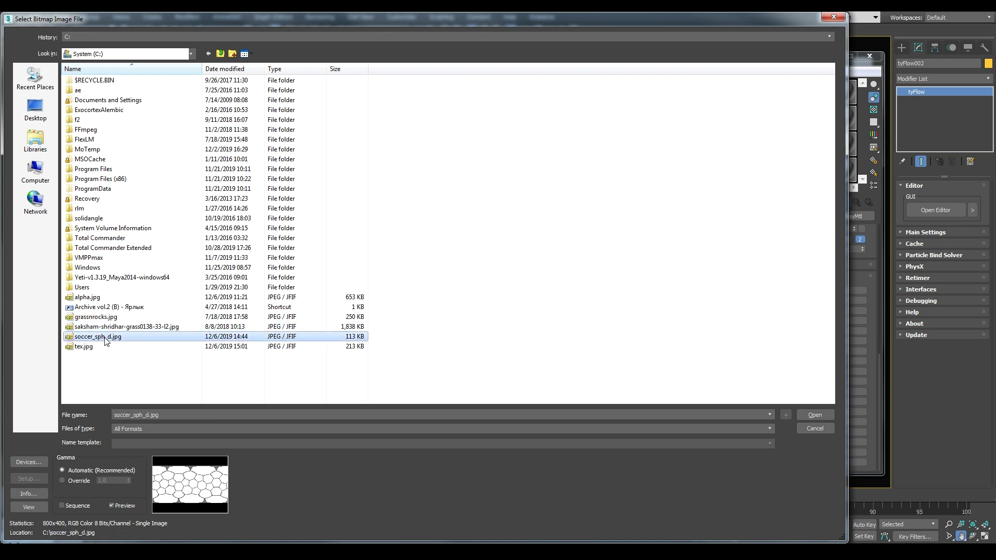
{"action": "left_click", "coordinate": [107, 347]}
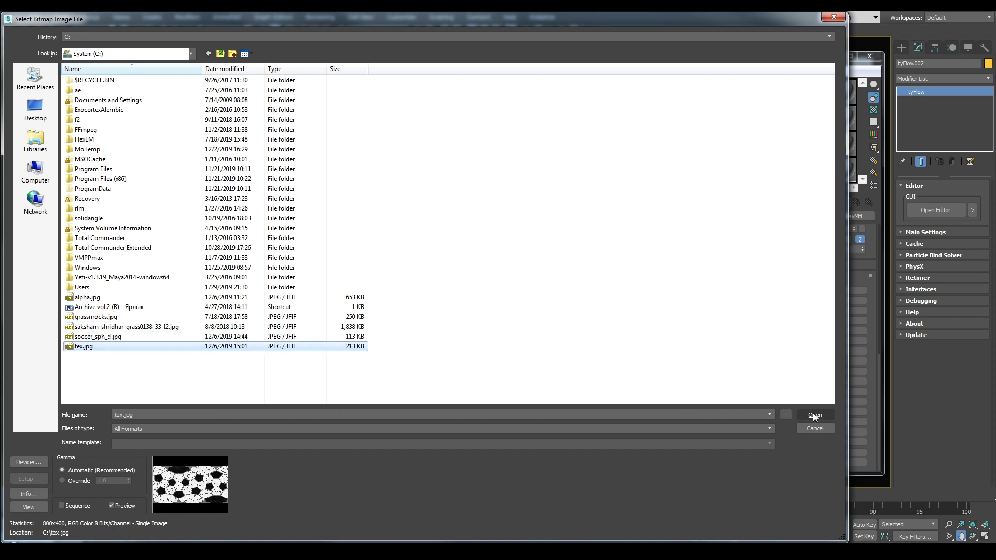
{"action": "left_click", "coordinate": [815, 415]}
{"action": "left_click", "coordinate": [859, 202]}
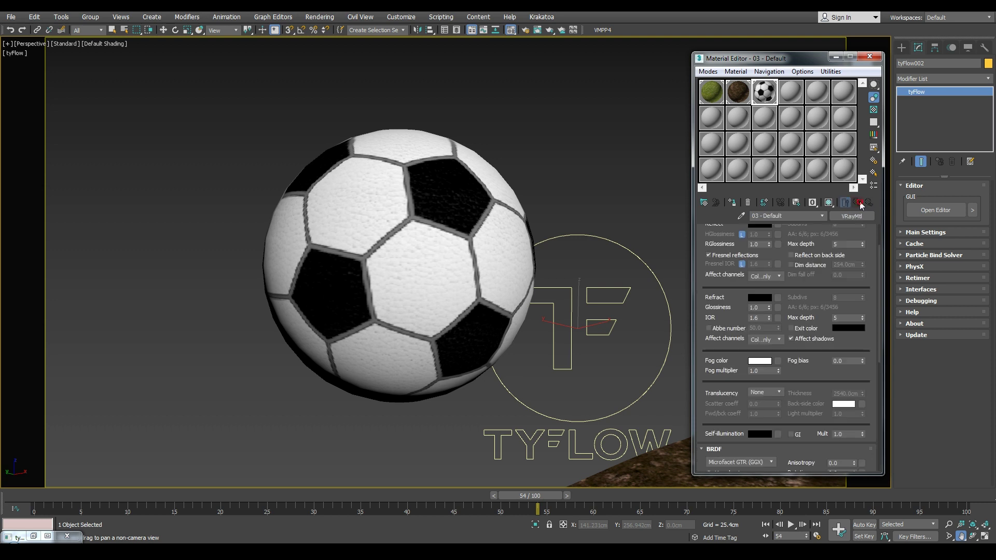
Load soccer_sph_d.jpg as the ball material's displacement bitmap.
{"action": "scroll", "coordinate": [726, 394], "scroll_direction": "down", "scroll_amount": 10}
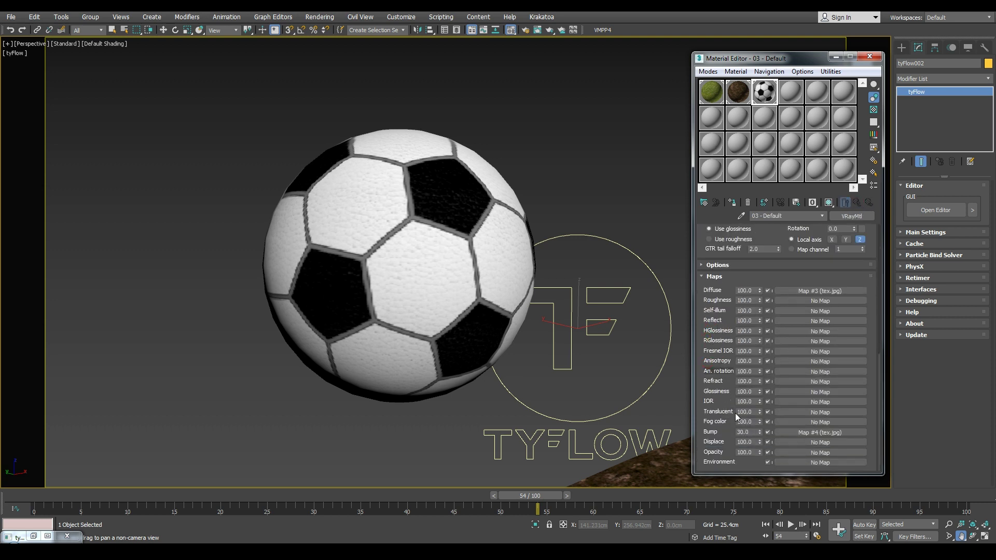
{"action": "left_click", "coordinate": [784, 444]}
{"action": "double_click", "coordinate": [501, 228]}
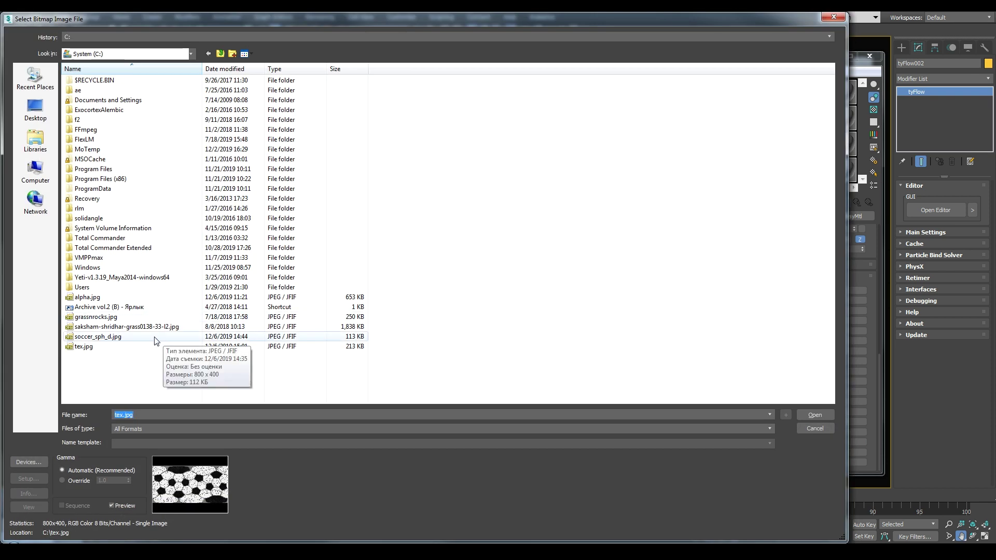
{"action": "left_click", "coordinate": [154, 337]}
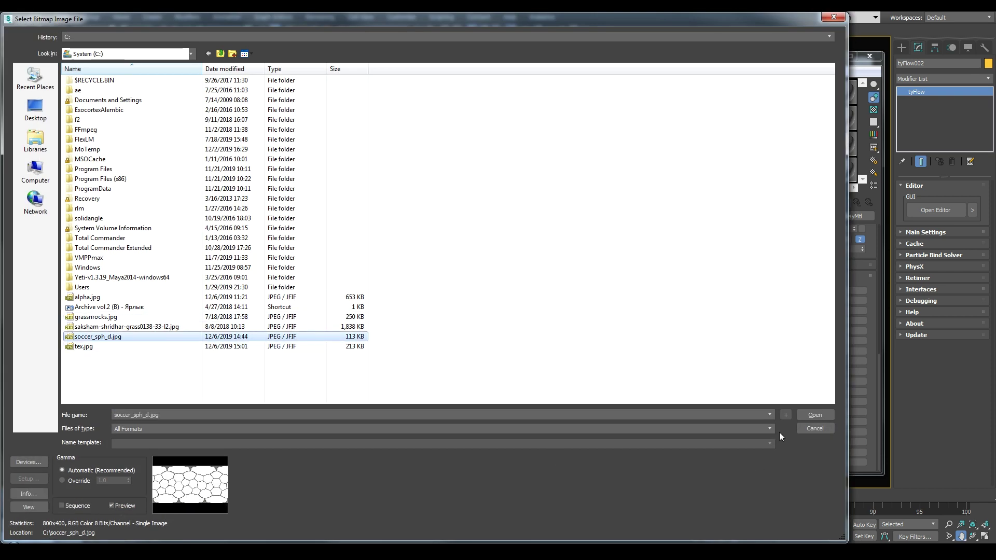
{"action": "left_click", "coordinate": [802, 417]}
{"action": "left_click", "coordinate": [857, 202]}
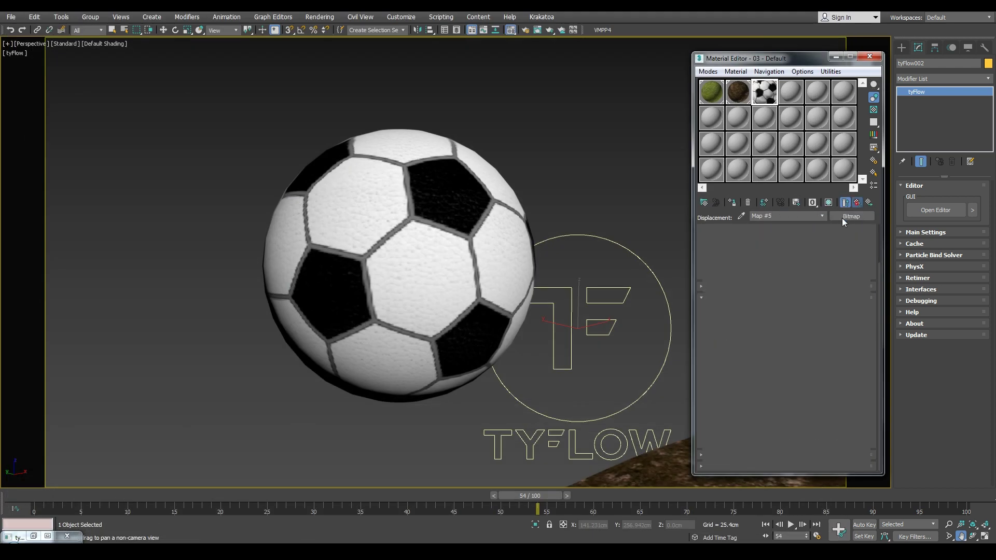
Disable the material's displacement slot and copy its soccer_sph_d.jpg map.
{"action": "scroll", "coordinate": [735, 382], "scroll_direction": "down", "scroll_amount": 10}
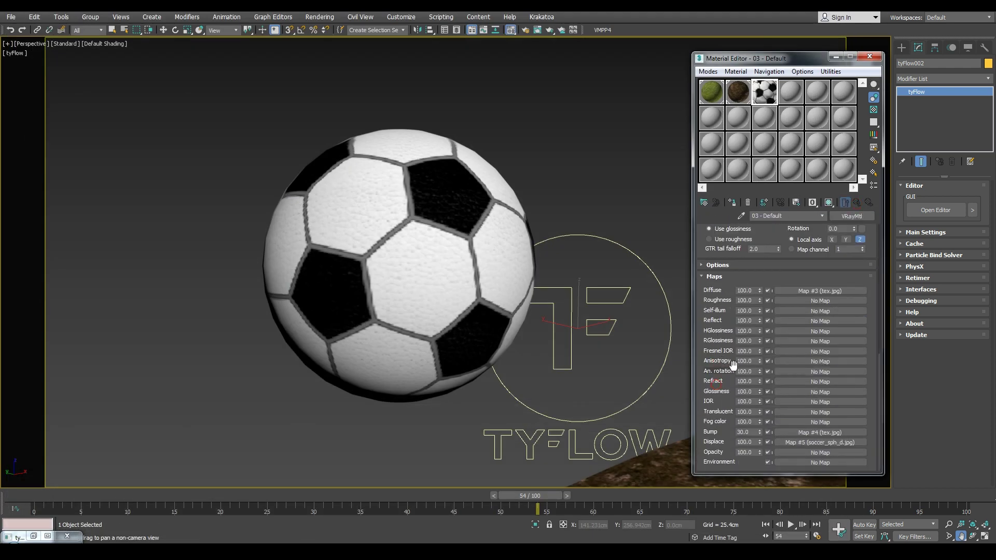
{"action": "right_click", "coordinate": [789, 443]}
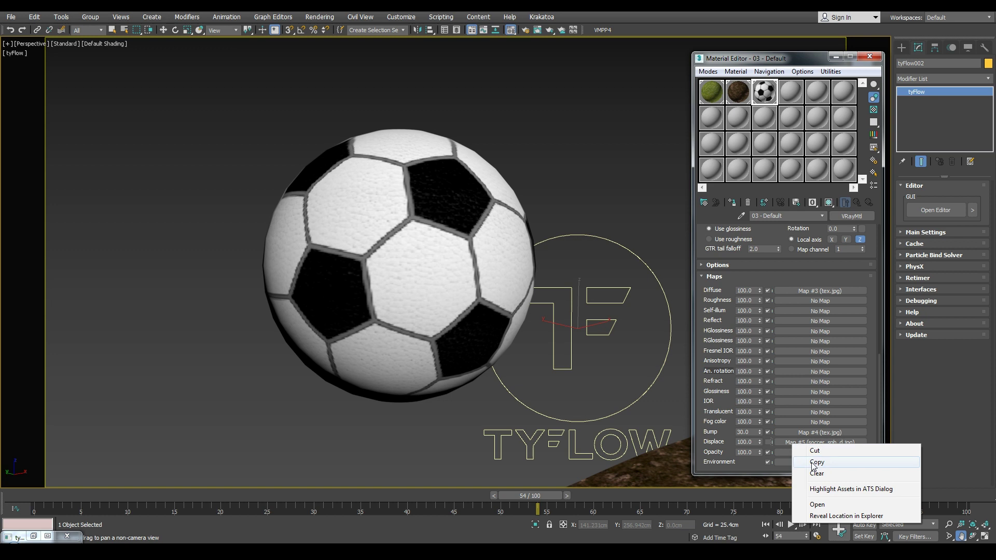
{"action": "left_click", "coordinate": [812, 462]}
Display edged faces, select the ball sphere and add a Displace modifier to it.
{"action": "key", "text": "F4"}
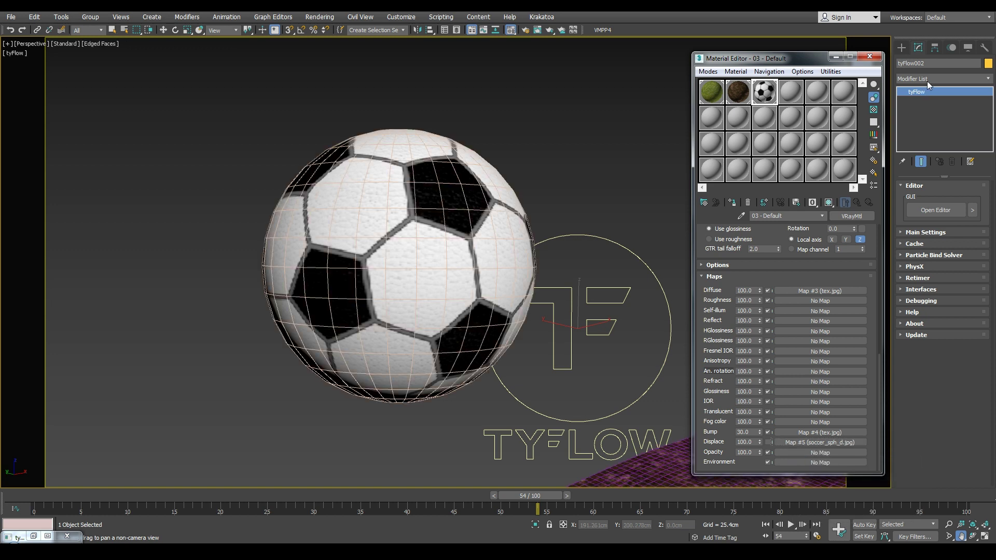
{"action": "left_click", "coordinate": [471, 219]}
{"action": "key", "text": "w"}
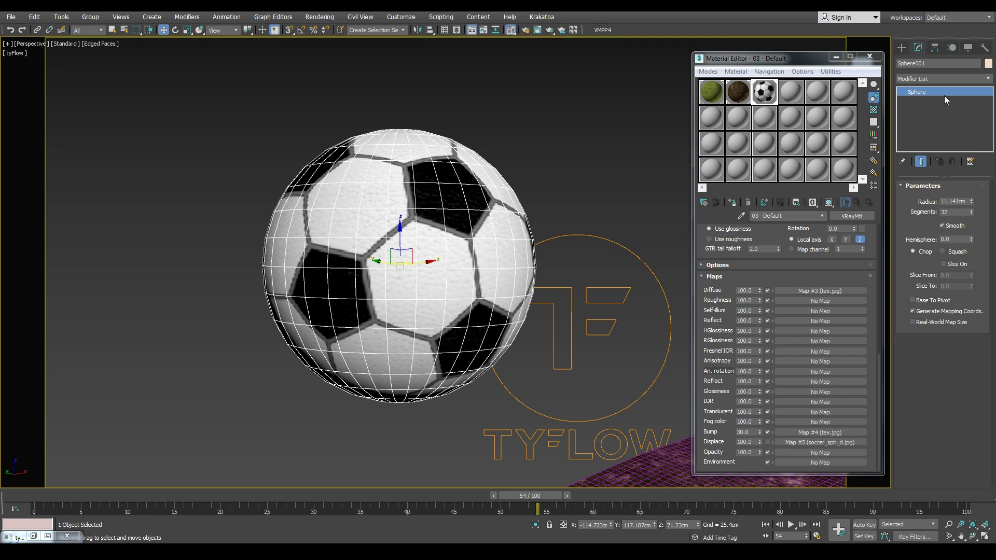
{"action": "left_click", "coordinate": [938, 80]}
{"action": "key", "text": "d"}
{"action": "key", "text": "d"}
{"action": "key", "text": "d"}
{"action": "key", "text": "d"}
{"action": "key", "text": "d"}
{"action": "key", "text": "d"}
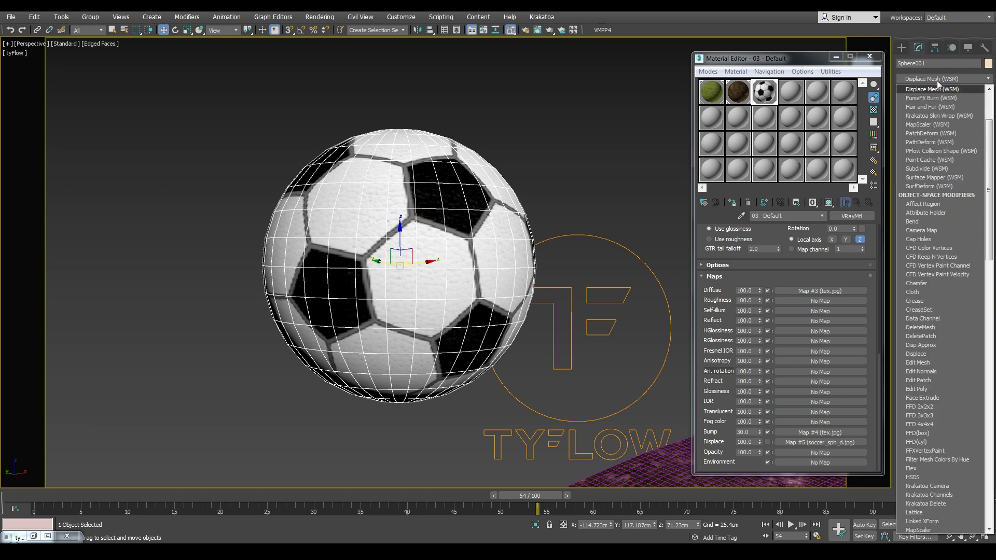
{"action": "left_click", "coordinate": [930, 98]}
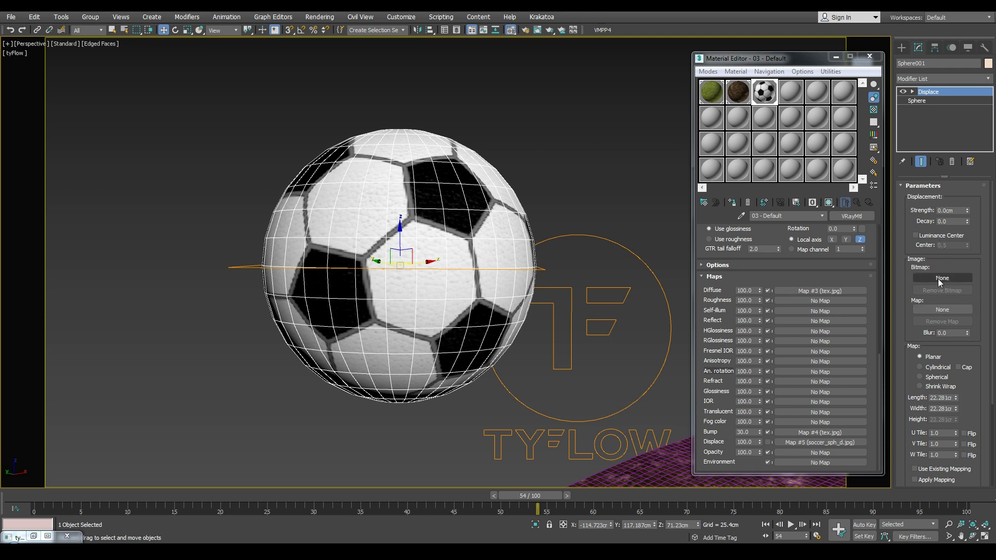
Paste the copied soccer_sph_d.jpg map into the Displace modifier and set 0.2 cm strength with spherical mapping.
{"action": "right_click", "coordinate": [940, 312]}
{"action": "left_click", "coordinate": [940, 317]}
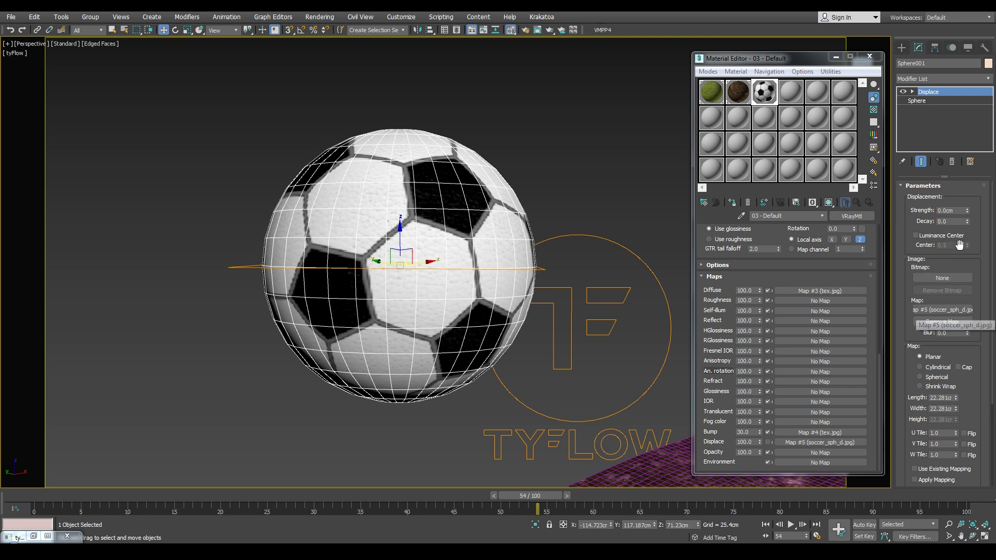
{"action": "left_click", "coordinate": [955, 211]}
{"action": "type", "text": "0.2"}
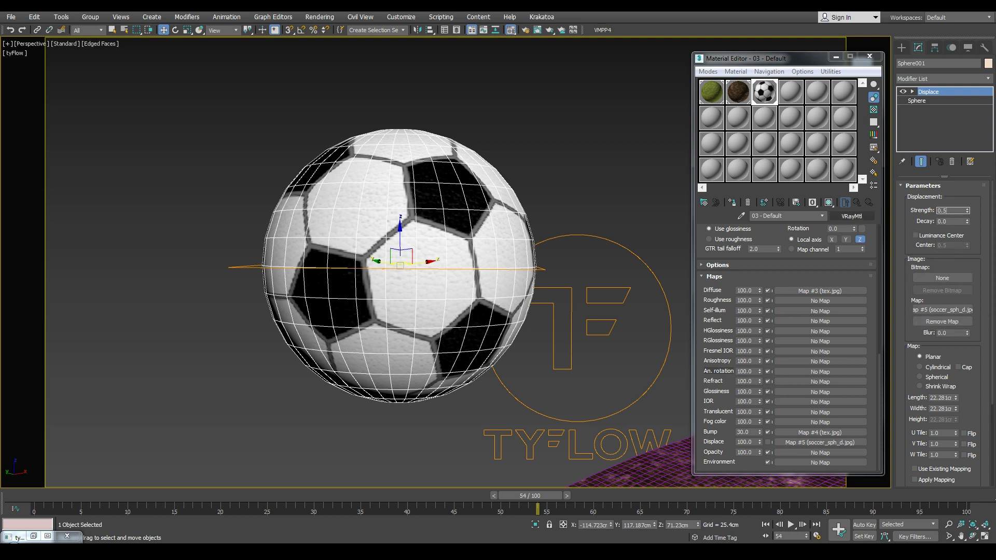
{"action": "key", "text": "Return"}
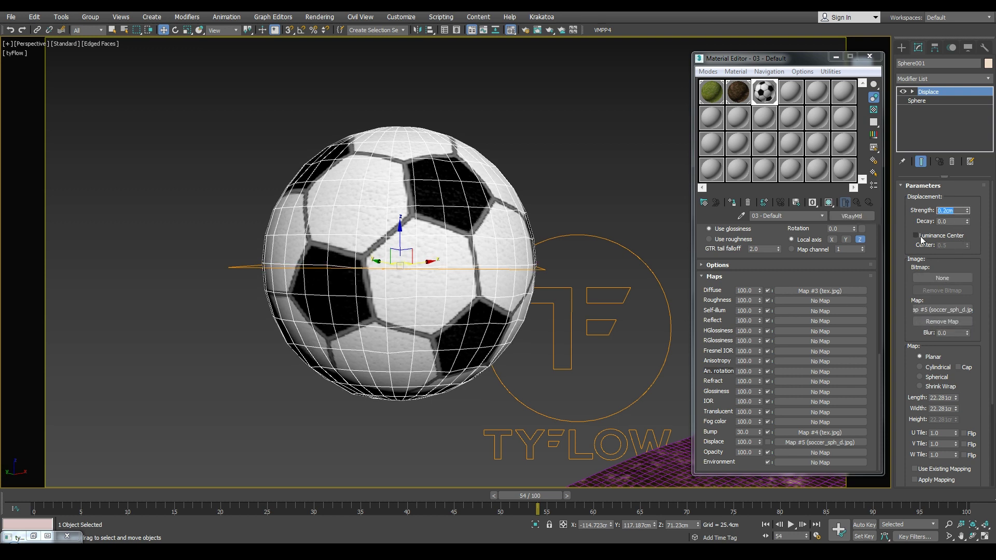
{"action": "left_click", "coordinate": [932, 377]}
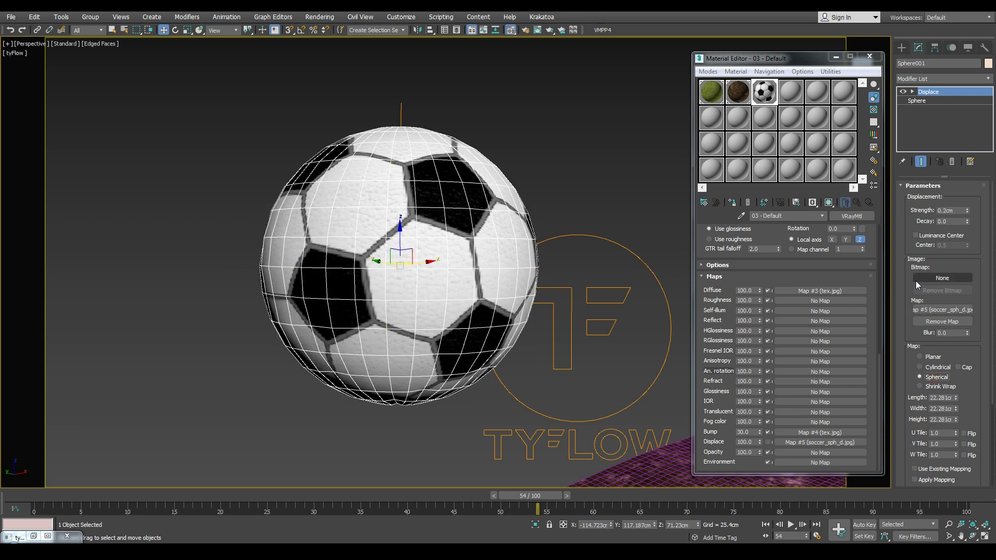
Set the base sphere's segments to 100.
{"action": "left_click", "coordinate": [918, 100]}
{"action": "double_click", "coordinate": [952, 239]}
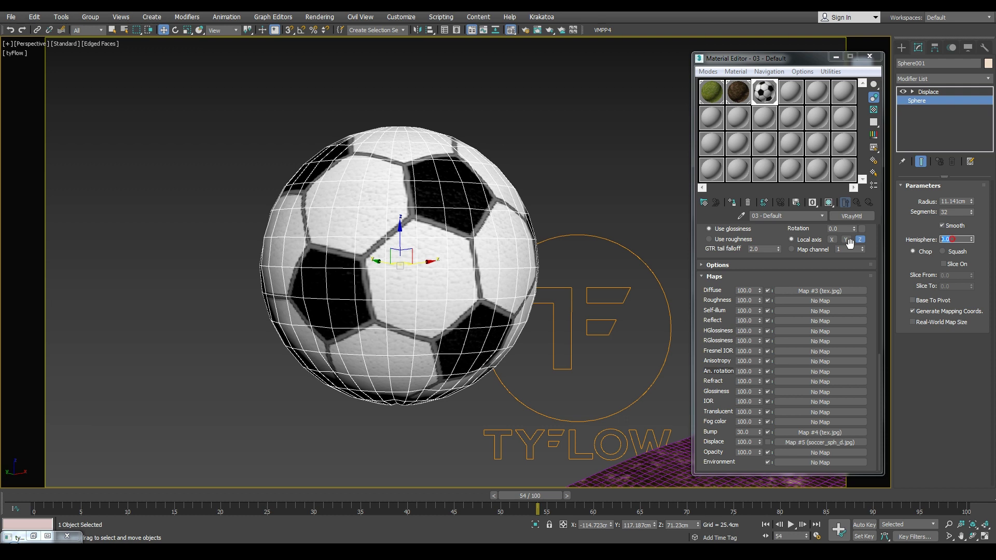
{"action": "double_click", "coordinate": [953, 212]}
{"action": "type", "text": "100"}
{"action": "key", "text": "Return"}
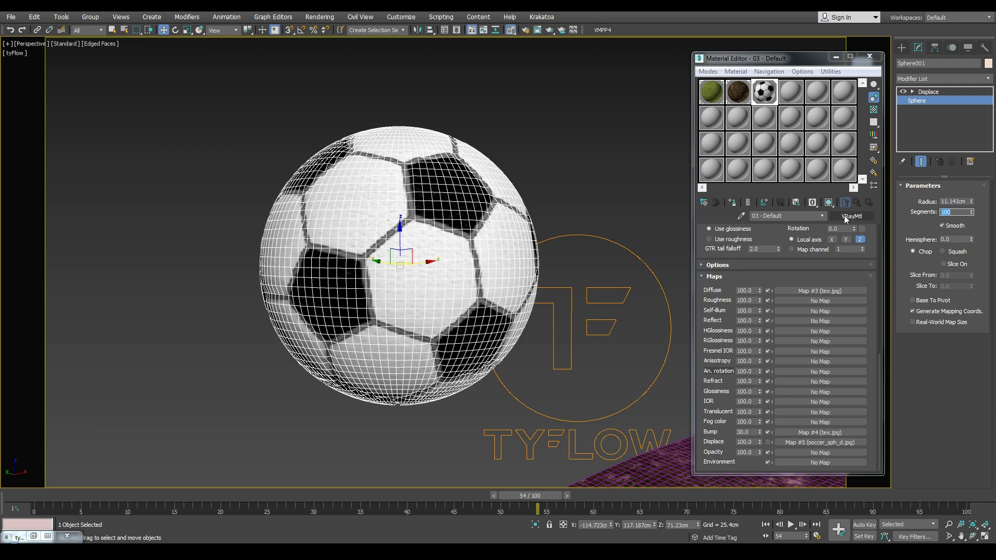
Set the ball's Displace modifier strength to 1 cm and deselect the edged-face display to judge the relief.
{"action": "right_click", "coordinate": [547, 273]}
{"action": "left_click", "coordinate": [928, 92]}
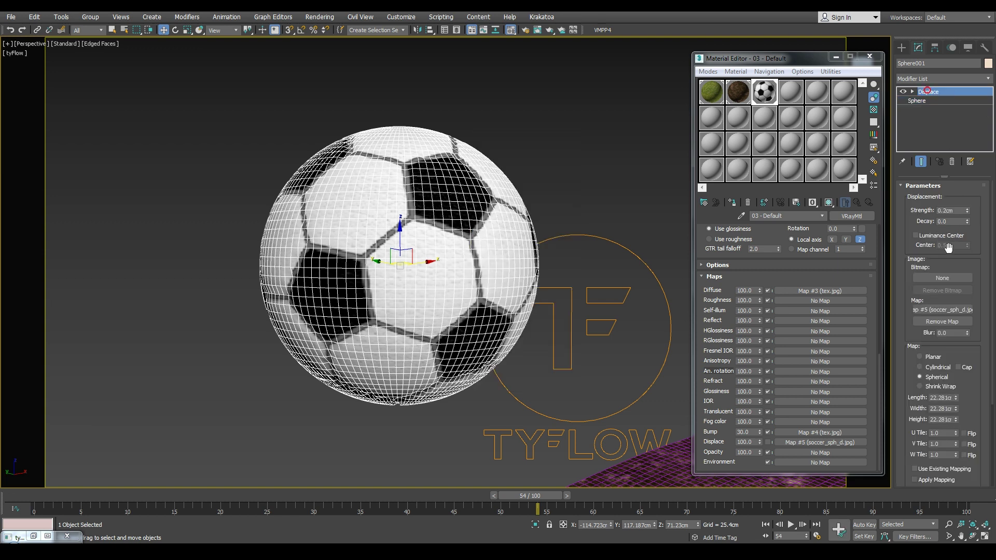
{"action": "double_click", "coordinate": [954, 211]}
{"action": "type", "text": "1"}
{"action": "key", "text": "Return"}
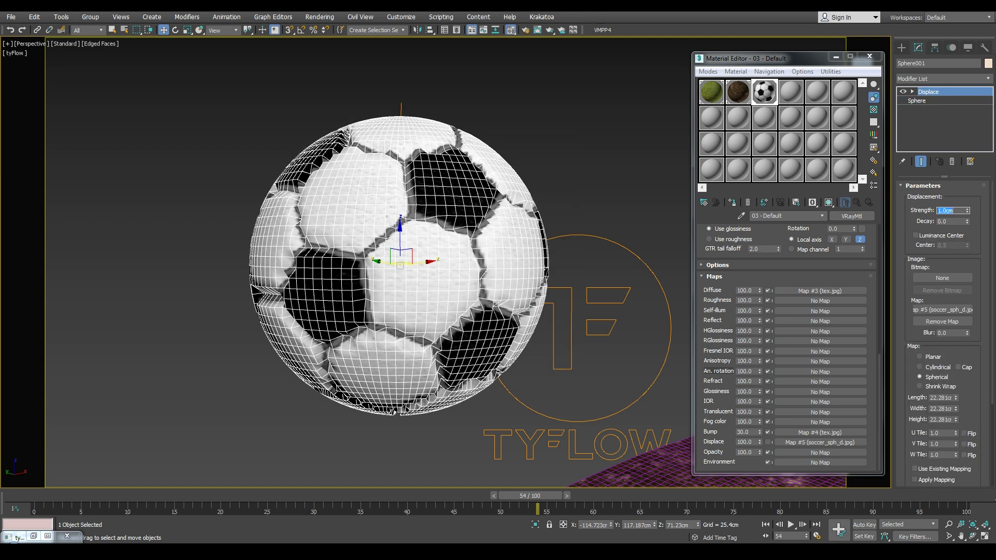
{"action": "right_click", "coordinate": [689, 236]}
{"action": "left_click", "coordinate": [599, 235]}
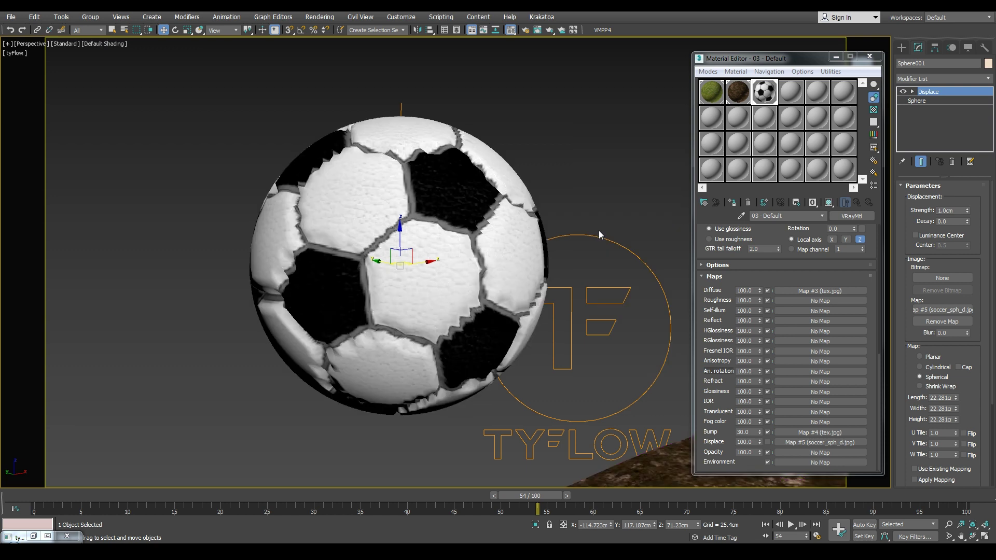
Display edged faces and set the base sphere's segments to 200.
{"action": "key", "text": "F4"}
{"action": "left_click", "coordinate": [916, 101]}
{"action": "left_click_drag", "start_coordinate": [954, 212], "coordinate": [905, 210]}
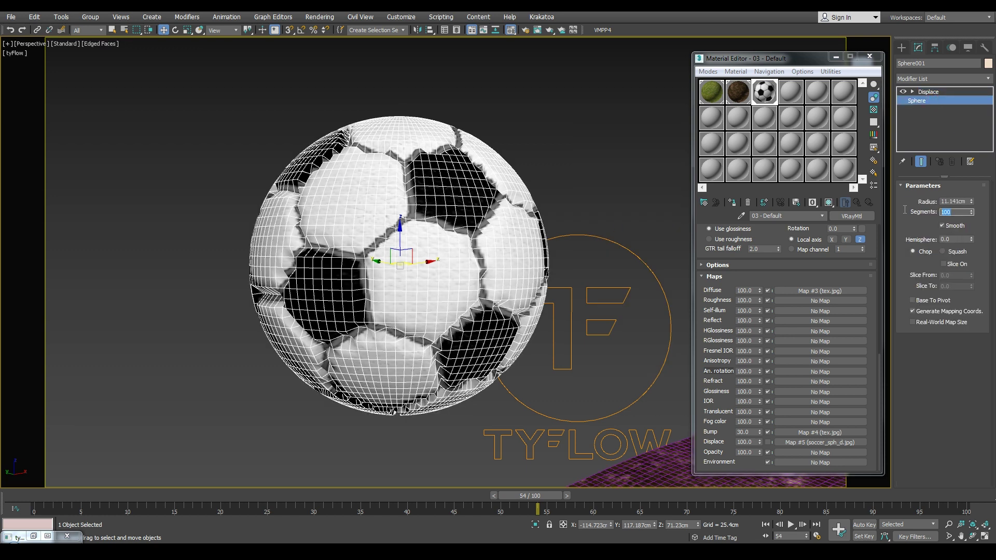
{"action": "type", "text": "200"}
{"action": "key", "text": "Return"}
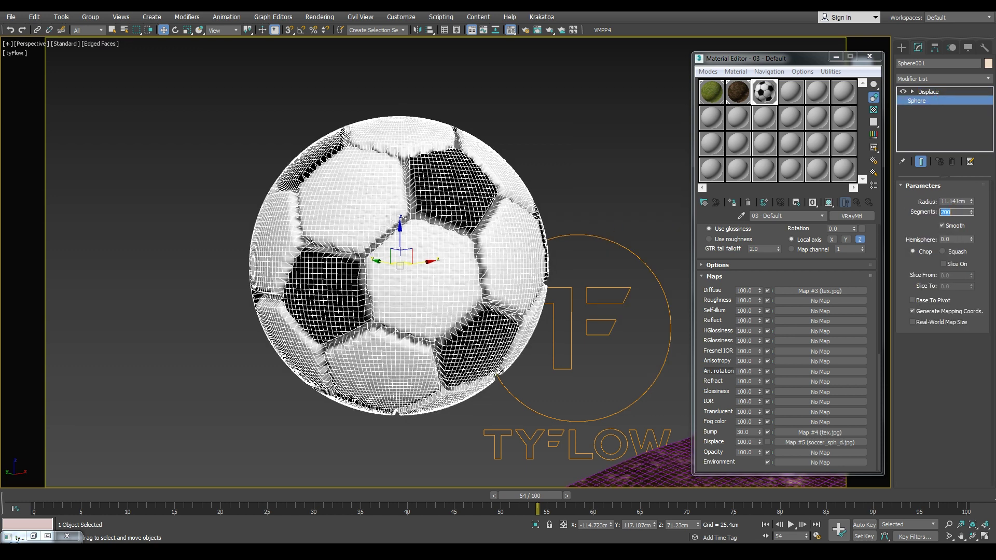
Add a Tessellate modifier between the Sphere and Displace, with tension 0 and operating on polygons.
{"action": "left_click", "coordinate": [929, 81]}
{"action": "key", "text": "t"}
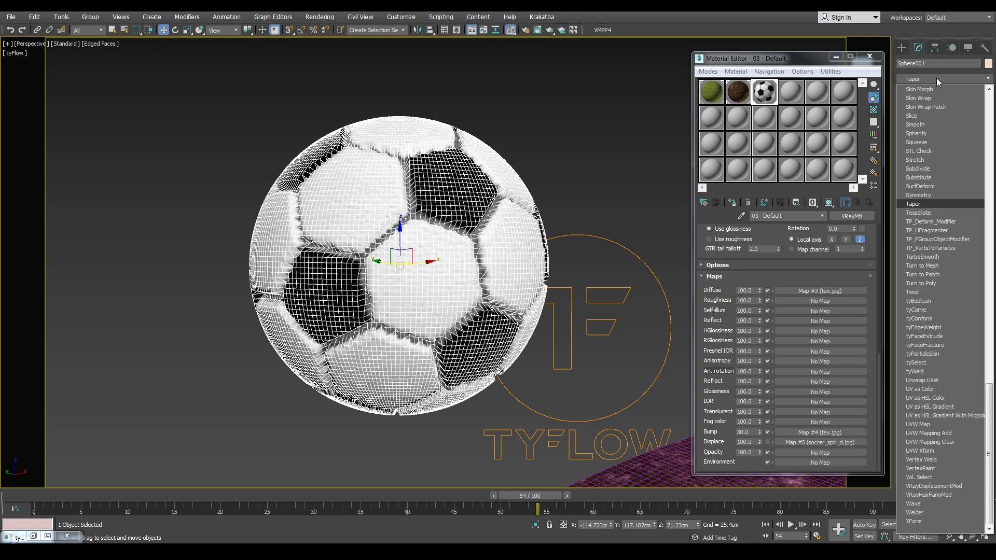
{"action": "left_click", "coordinate": [936, 217]}
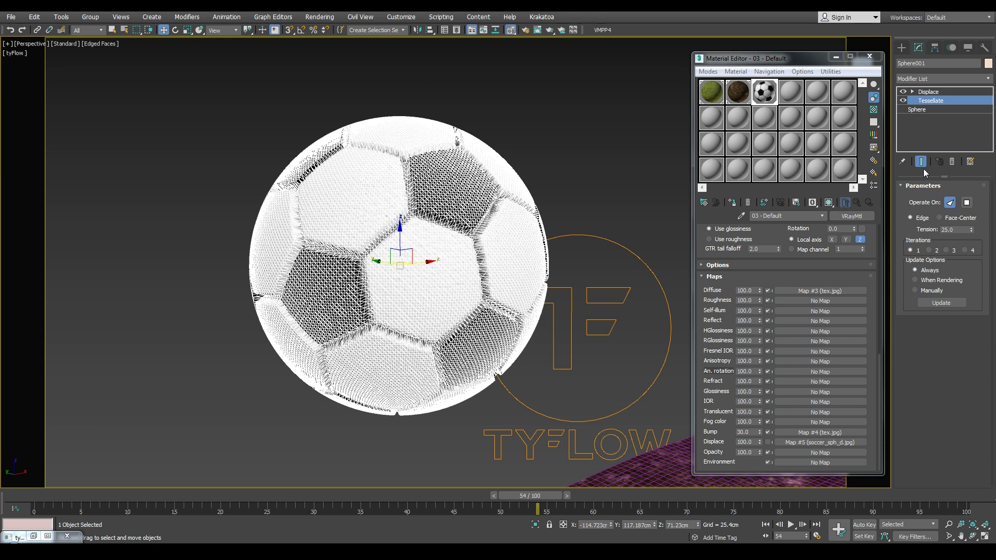
{"action": "double_click", "coordinate": [954, 229]}
{"action": "type", "text": "0"}
{"action": "key", "text": "Return"}
{"action": "left_click", "coordinate": [967, 202]}
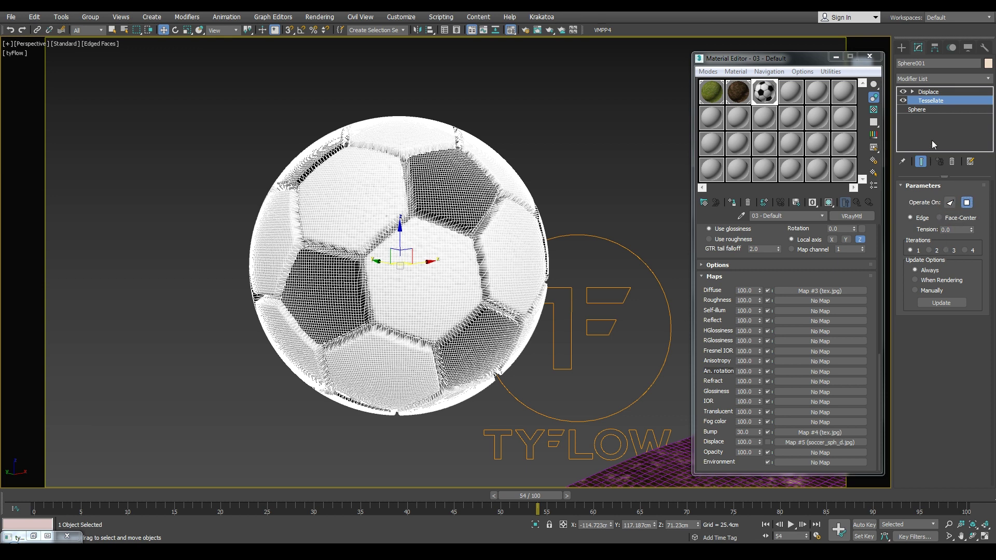
Turn off edged faces and set the ball's Displace modifier strength to 0.3 cm.
{"action": "left_click", "coordinate": [927, 92]}
{"action": "key", "text": "F4"}
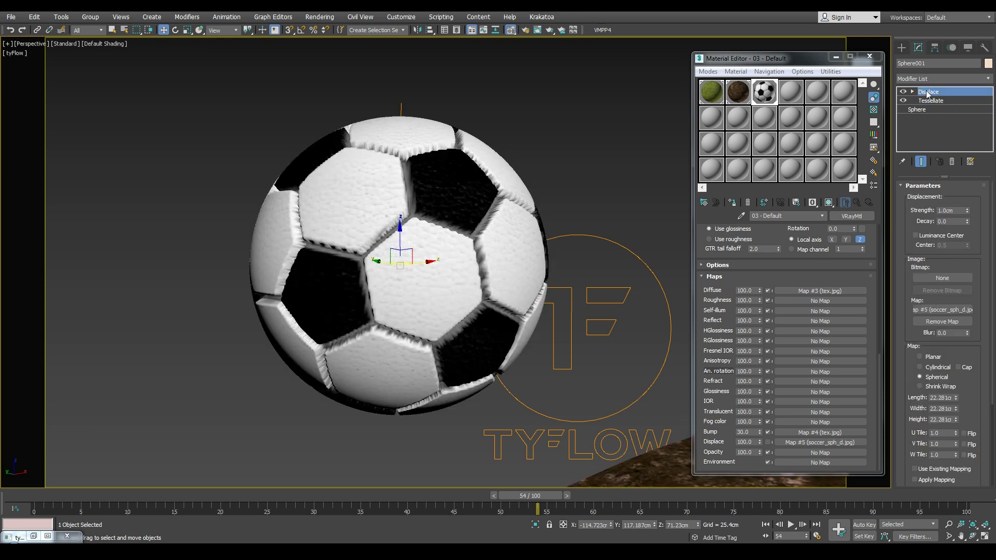
{"action": "double_click", "coordinate": [940, 211]}
{"action": "type", "text": "0.3"}
{"action": "key", "text": "Return"}
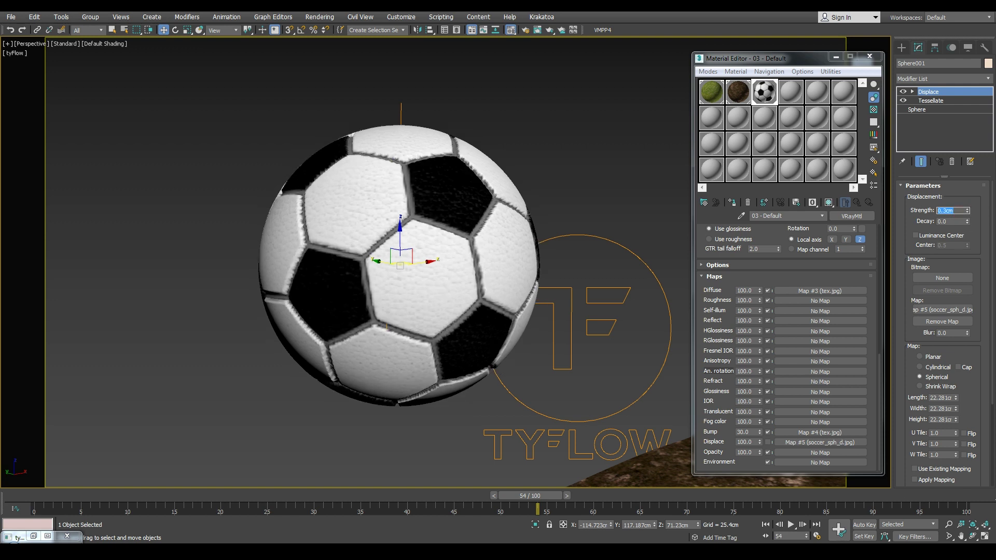
Compare the displaced ball with and without edged faces, and minimize the Material Editor.
{"action": "right_click", "coordinate": [502, 210]}
{"action": "key", "text": "F4"}
{"action": "key", "text": "F4"}
{"action": "key", "text": "F4"}
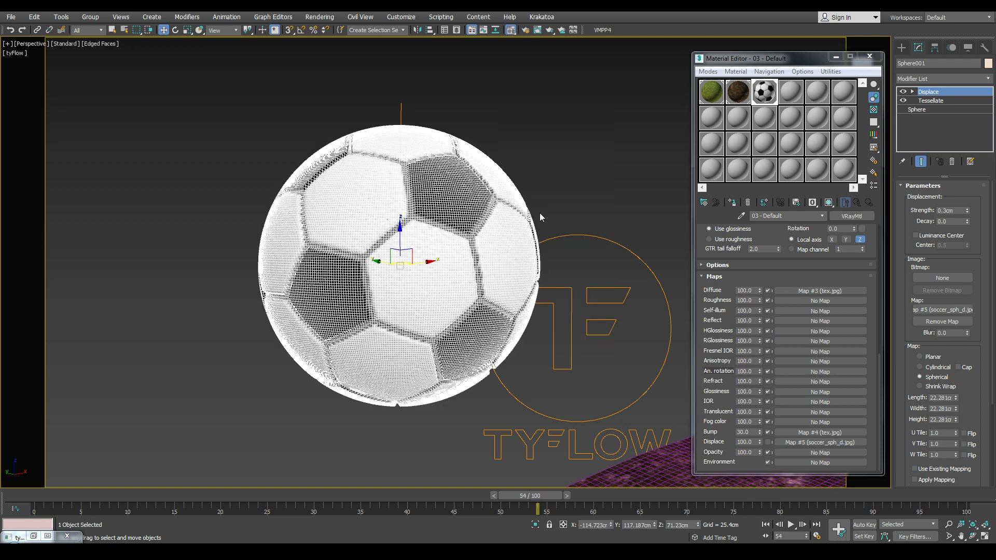
{"action": "key", "text": "F4"}
{"action": "left_click", "coordinate": [835, 57]}
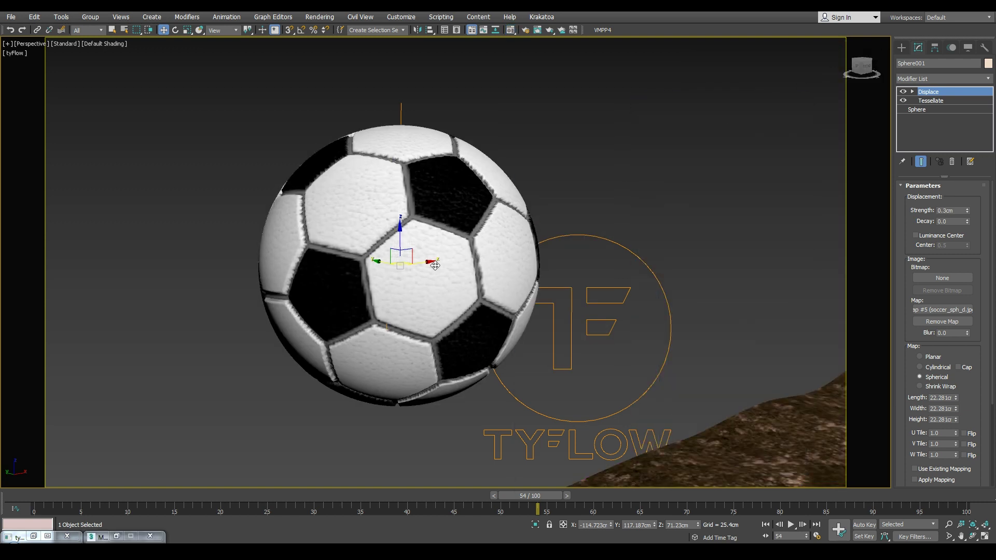
{"action": "right_click", "coordinate": [413, 276]}
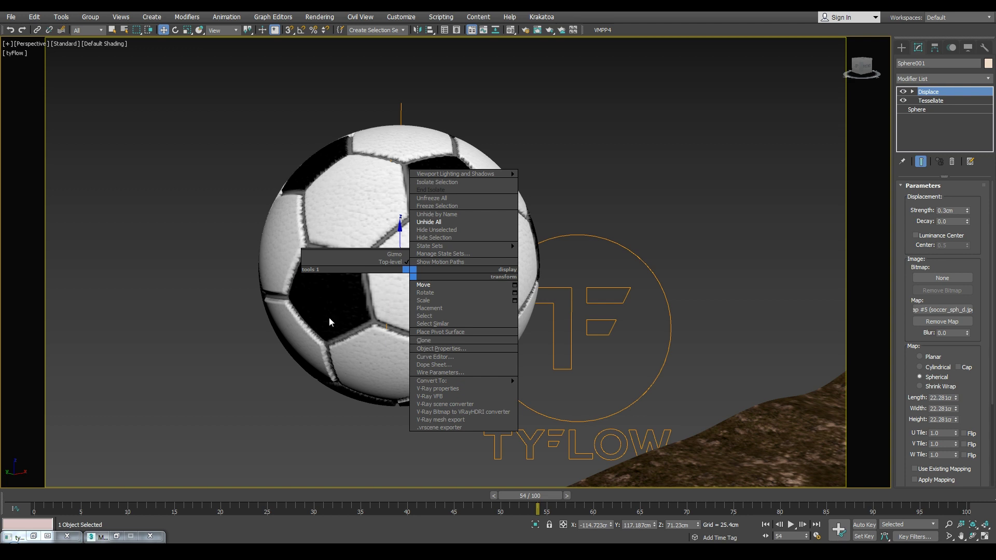
{"action": "left_click", "coordinate": [349, 321]}
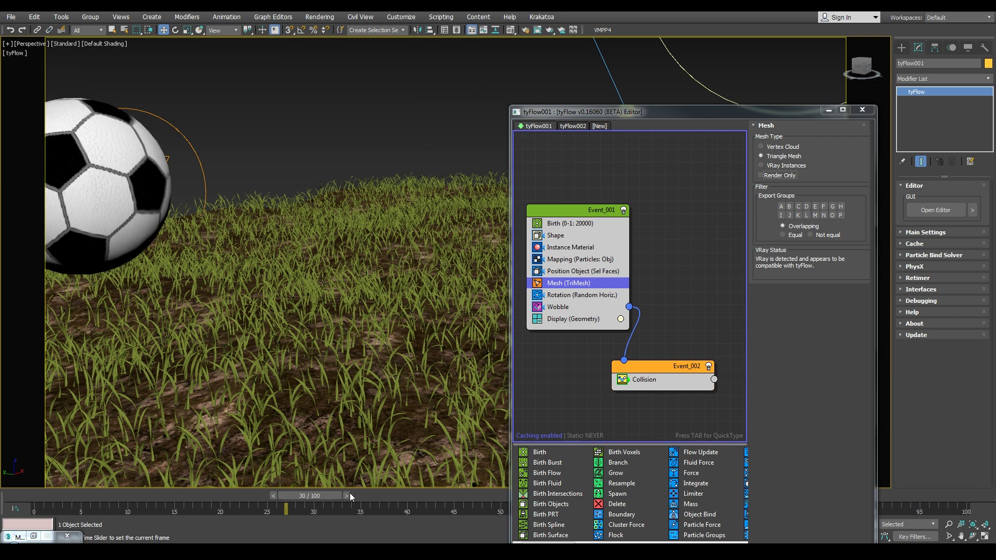
Scrub to frame 39 and set both bounce and friction of the Collision operator in Event_002 to 10%.
{"action": "left_click_drag", "start_coordinate": [349, 492], "coordinate": [409, 488]}
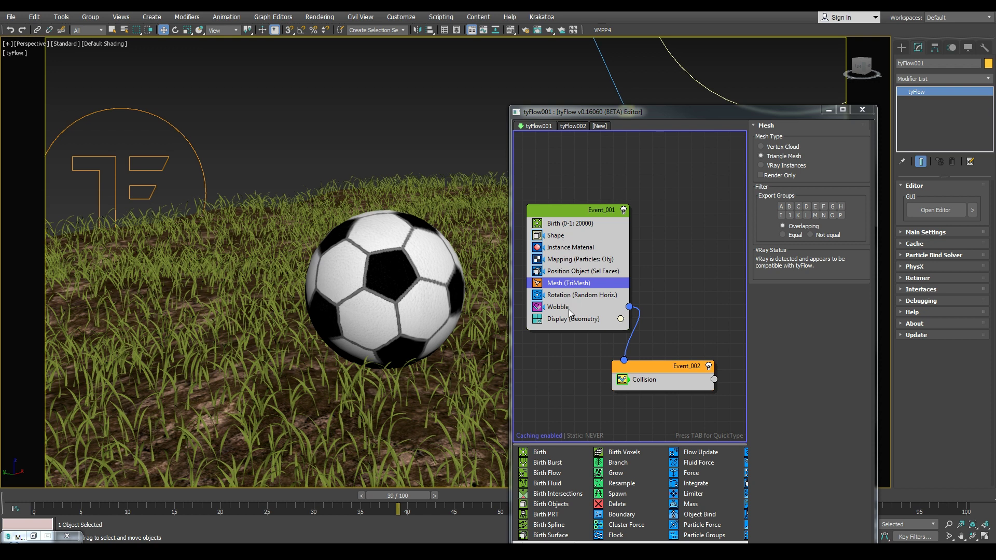
{"action": "left_click", "coordinate": [633, 380]}
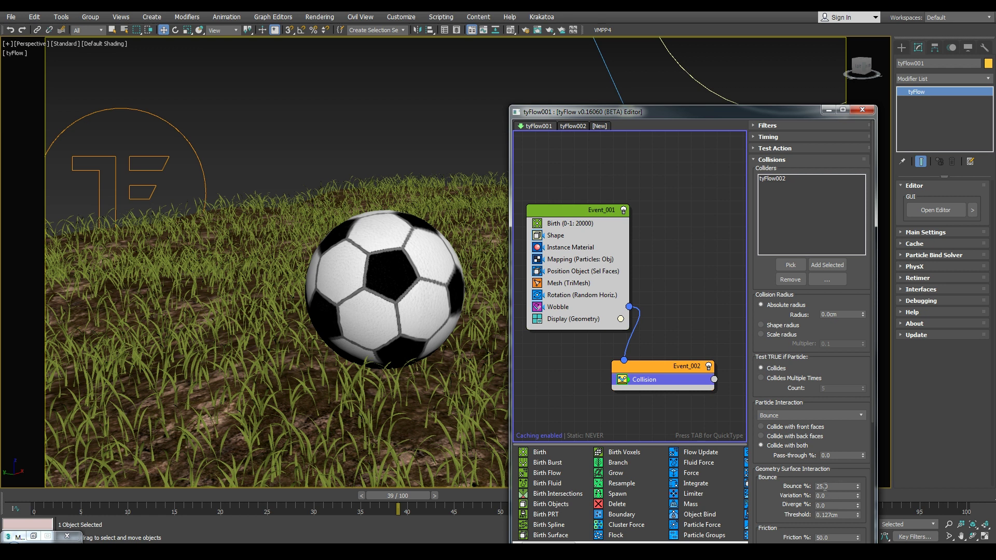
{"action": "scroll", "coordinate": [776, 498], "scroll_direction": "down", "scroll_amount": 2}
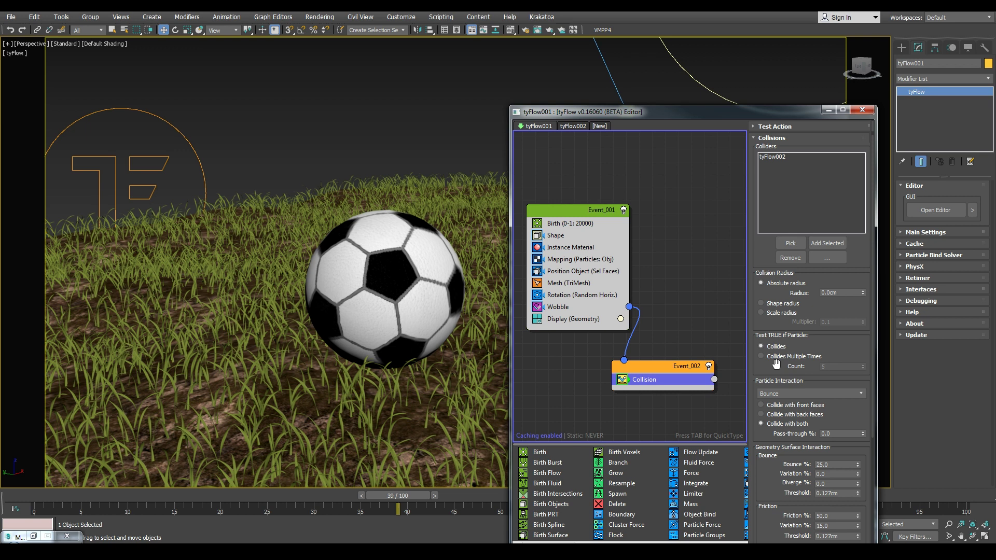
{"action": "double_click", "coordinate": [828, 466]}
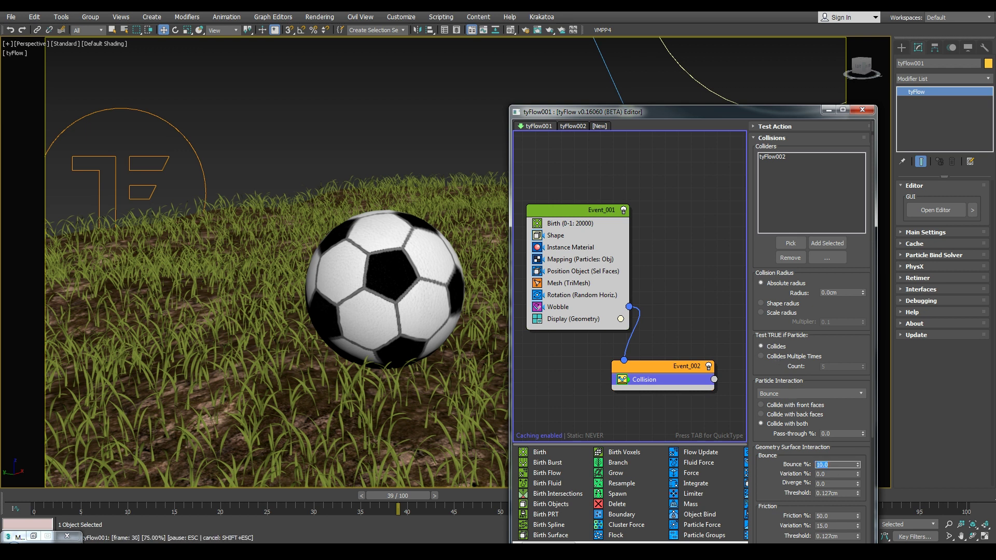
{"action": "double_click", "coordinate": [831, 515]}
{"action": "type", "text": "10"}
{"action": "key", "text": "Return"}
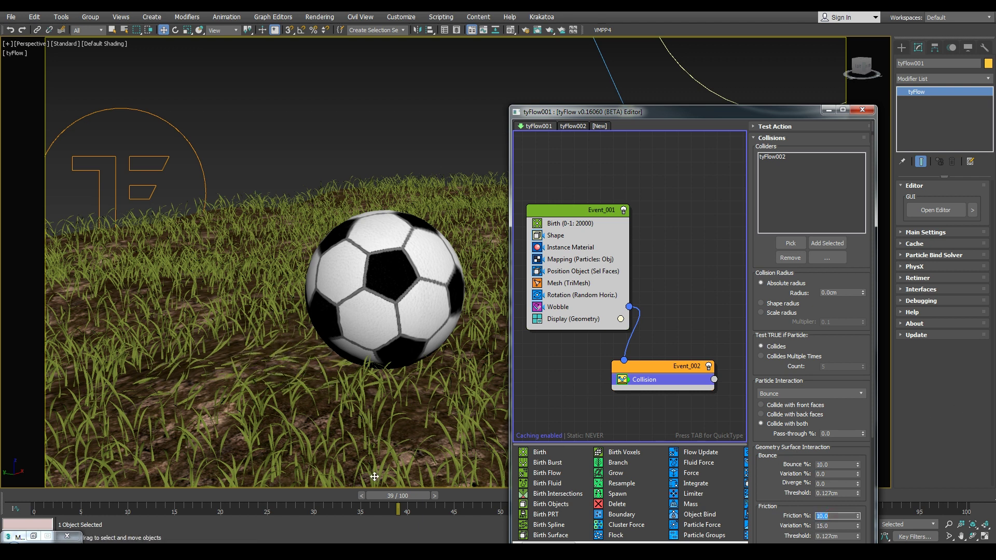
Scrub to frame 40, raise the total particle count of the grass Birth operator in Event_001, and minimize the tyFlow editor.
{"action": "left_click_drag", "start_coordinate": [86, 497], "coordinate": [408, 499]}
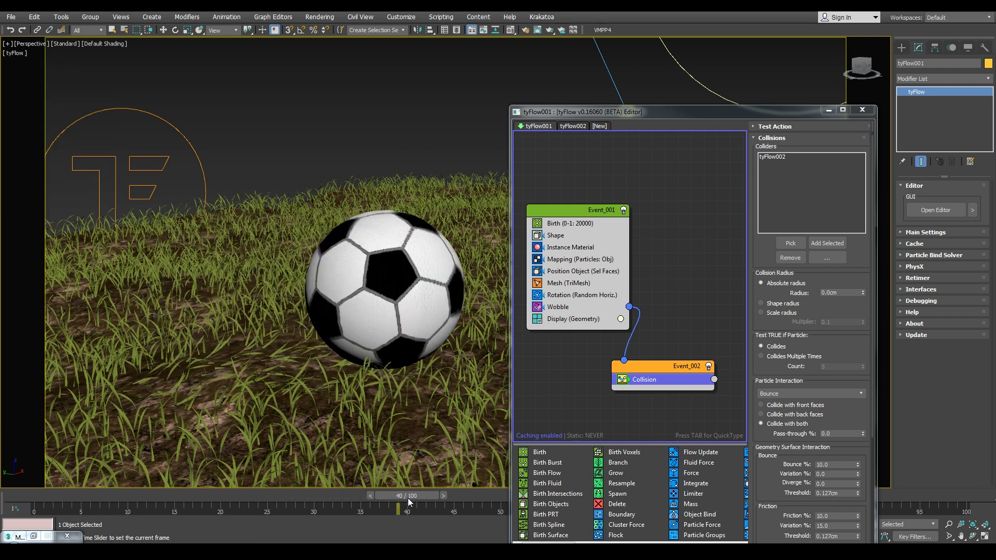
{"action": "key", "text": "w"}
{"action": "left_click", "coordinate": [570, 224]}
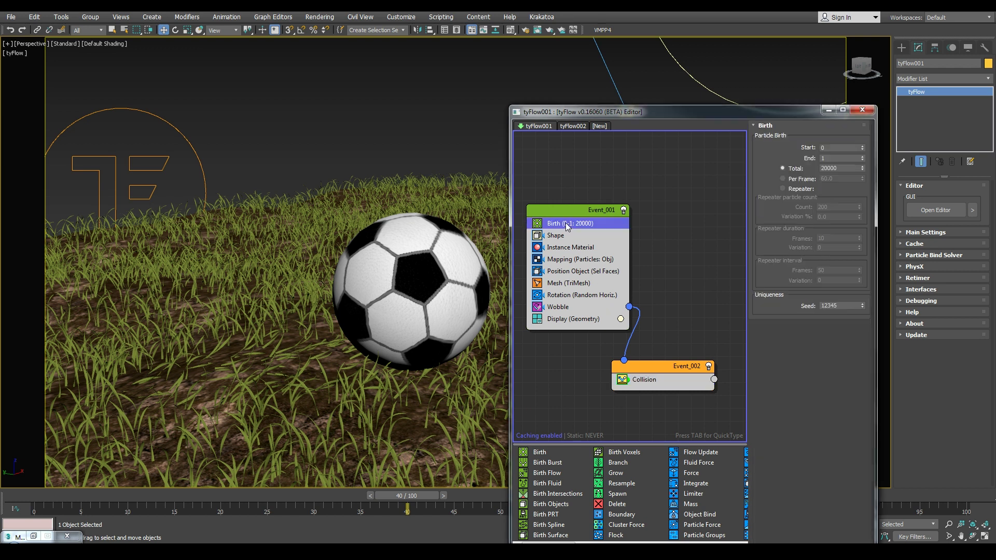
{"action": "double_click", "coordinate": [832, 166]}
{"action": "key", "text": "Return"}
{"action": "left_click_drag", "start_coordinate": [714, 112], "coordinate": [690, 110]}
{"action": "left_click", "coordinate": [802, 107]}
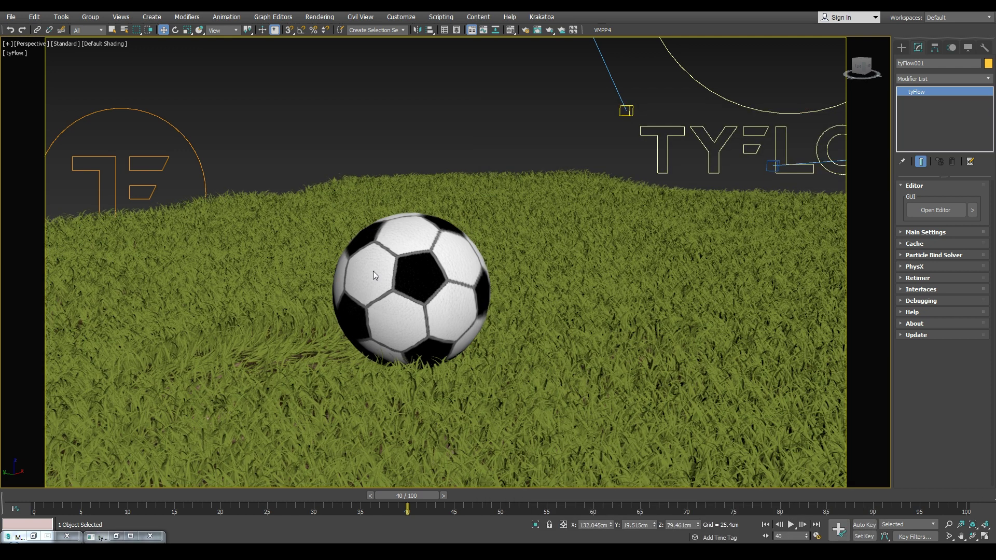
Inspect the dense grass around the ball, switch to the VRayCam001 camera view and render the frame.
{"action": "right_click", "coordinate": [396, 283]}
{"action": "right_click", "coordinate": [319, 228]}
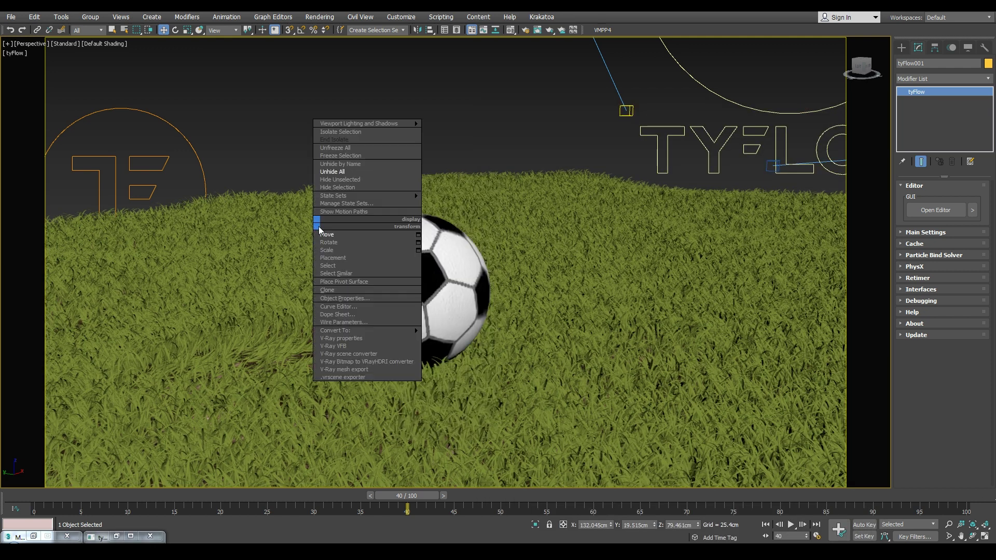
{"action": "left_click", "coordinate": [336, 235]}
{"action": "middle_click_drag", "start_coordinate": [285, 310], "coordinate": [466, 278], "text": "alt"}
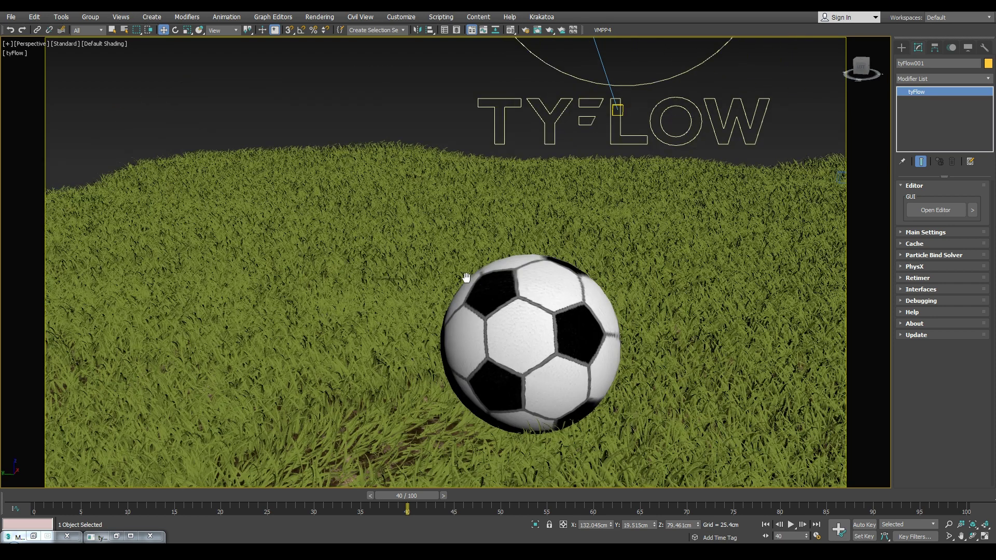
{"action": "key", "text": "c"}
{"action": "key", "text": "shift+q"}
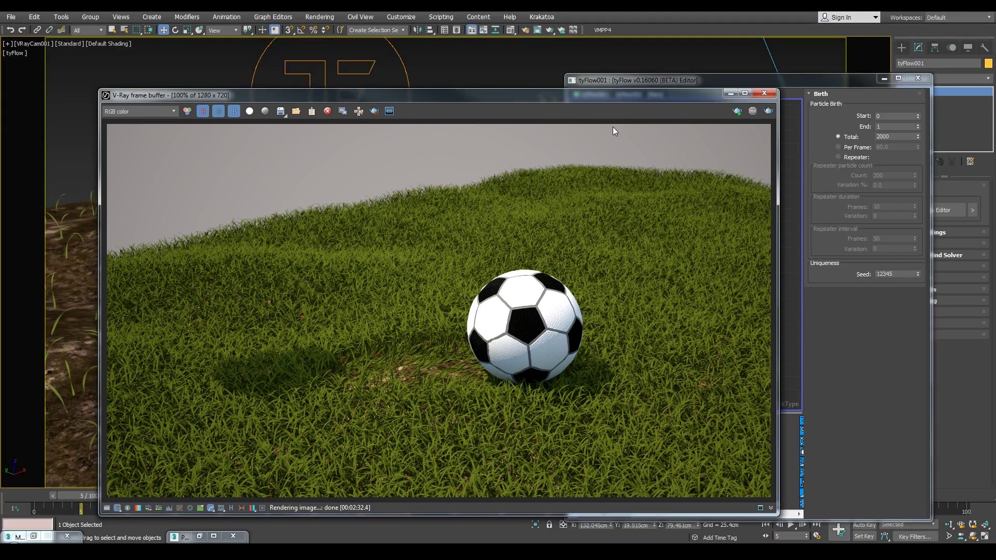
Arrange the V-Ray frame buffer and the tyFlow001 editor window side by side.
{"action": "left_click_drag", "start_coordinate": [656, 93], "coordinate": [577, 73]}
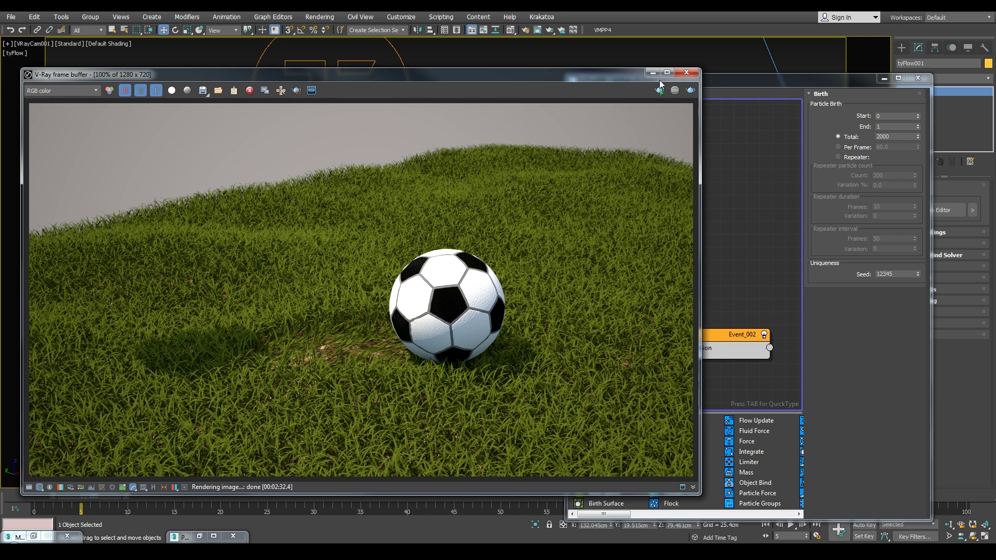
{"action": "left_click", "coordinate": [714, 82]}
{"action": "left_click_drag", "start_coordinate": [566, 125], "coordinate": [602, 134]}
{"action": "left_click_drag", "start_coordinate": [701, 81], "coordinate": [721, 96]}
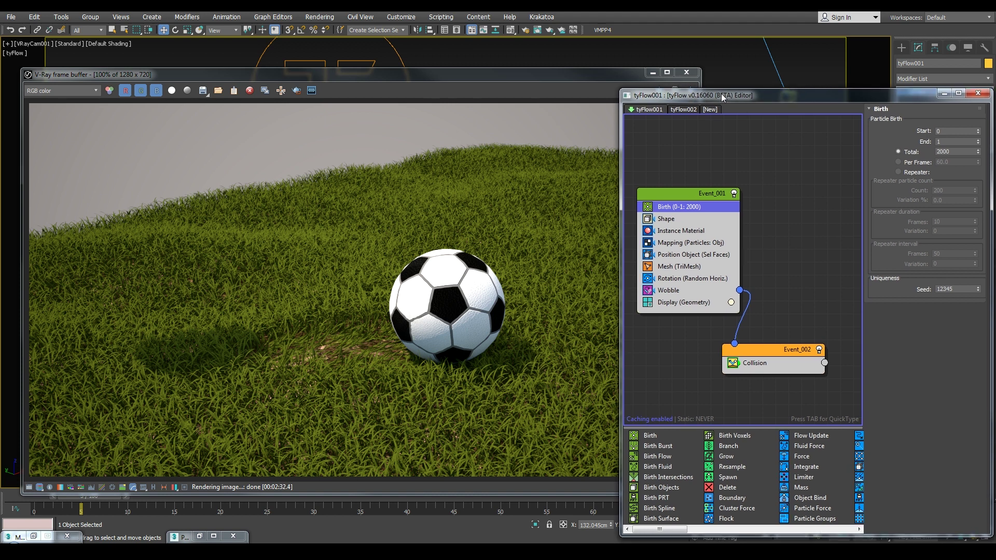
{"action": "left_click_drag", "start_coordinate": [636, 89], "coordinate": [623, 67]}
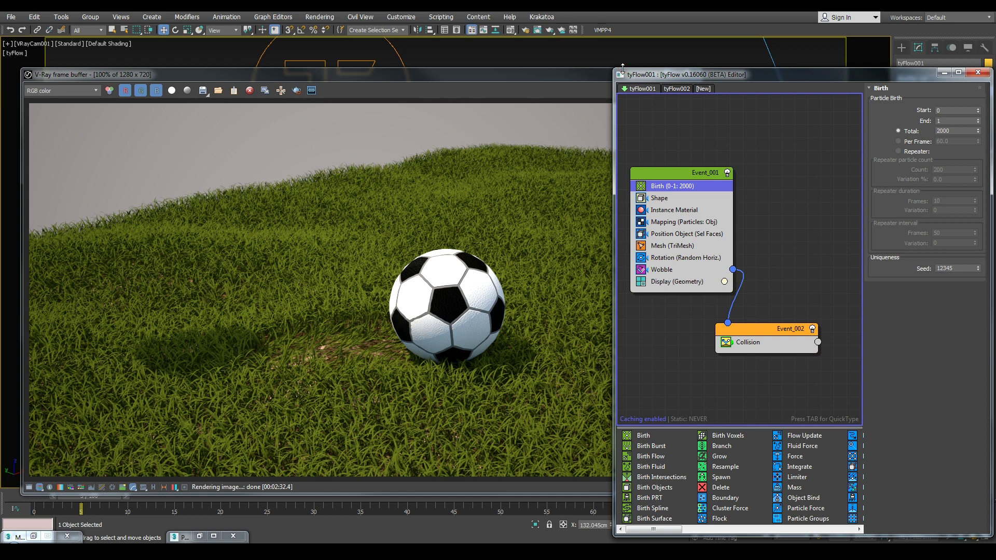